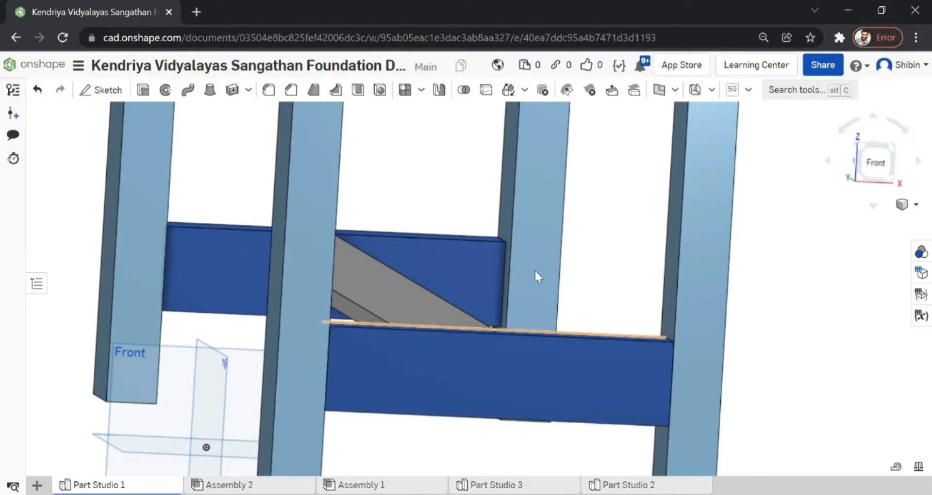
Examine how the desk's legs, blue cross braces and long stretcher join, checking their faces from several angles.
{"action": "scroll", "coordinate": [479, 413], "scroll_direction": "up", "scroll_amount": 3}
{"action": "right_click_drag", "start_coordinate": [478, 413], "coordinate": [490, 414]}
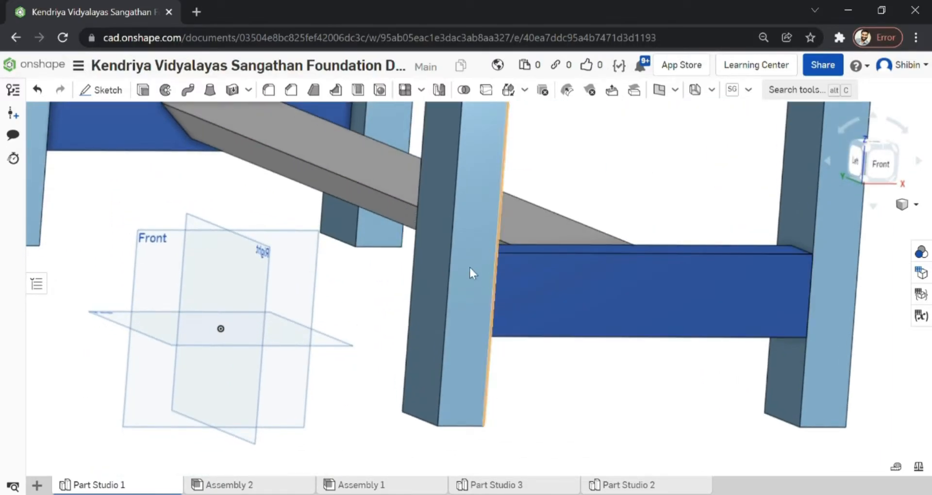
{"action": "left_click", "coordinate": [432, 296]}
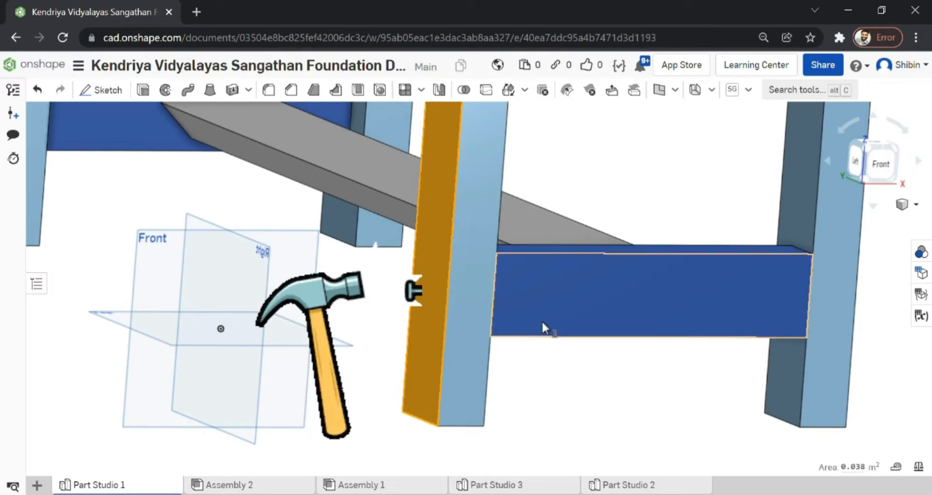
{"action": "left_click", "coordinate": [572, 396]}
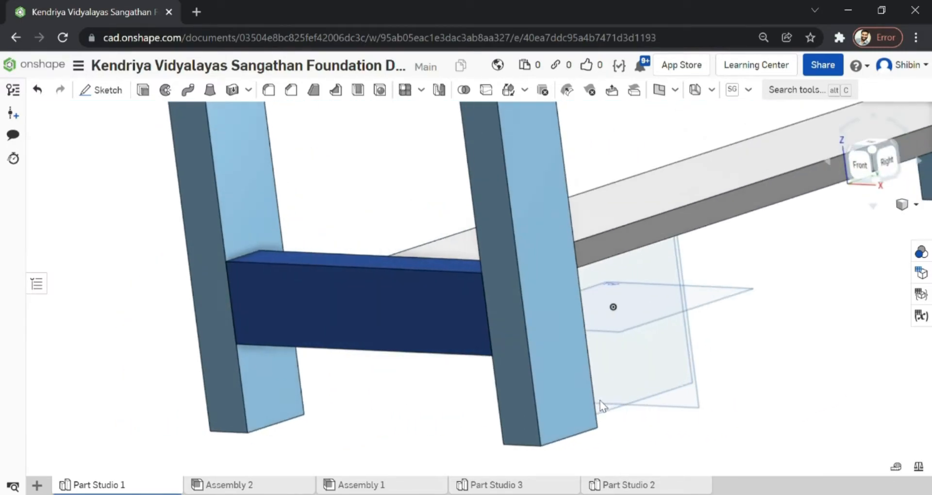
{"action": "left_click", "coordinate": [561, 305]}
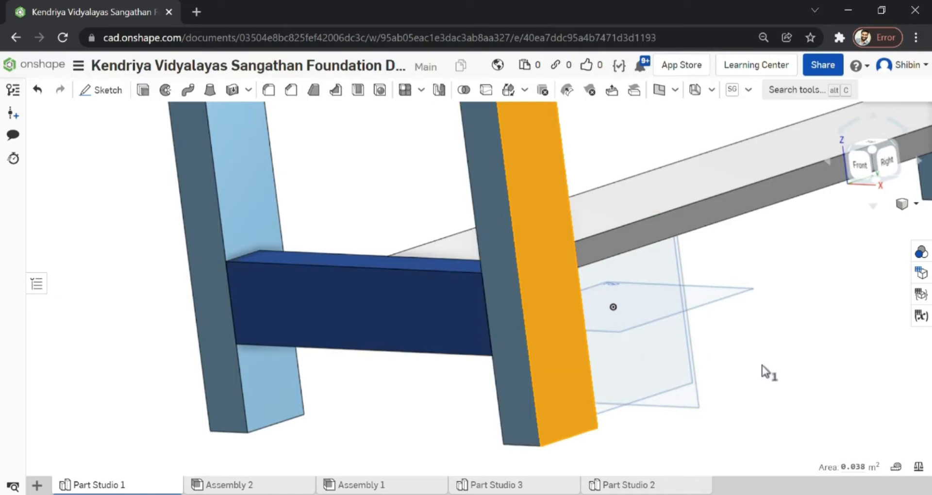
{"action": "left_click", "coordinate": [770, 374]}
{"action": "key", "text": "shift+7"}
{"action": "left_click", "coordinate": [405, 342]}
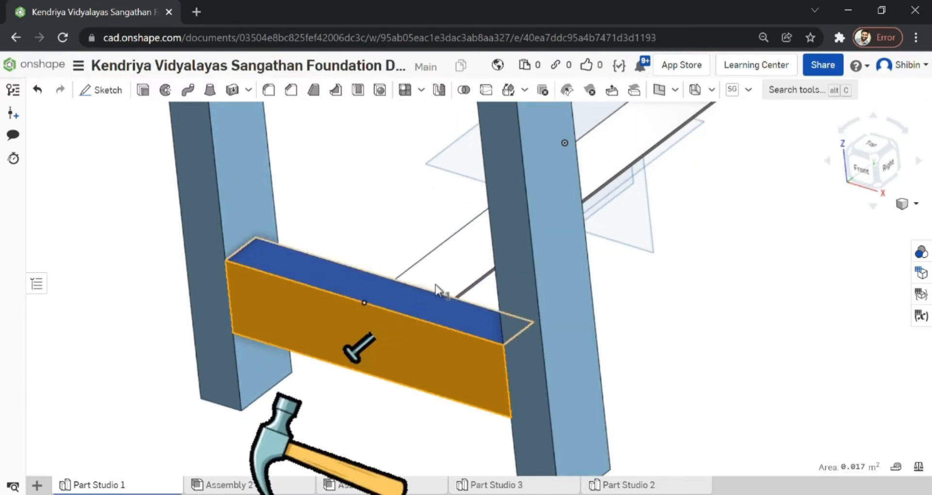
{"action": "left_click", "coordinate": [452, 277]}
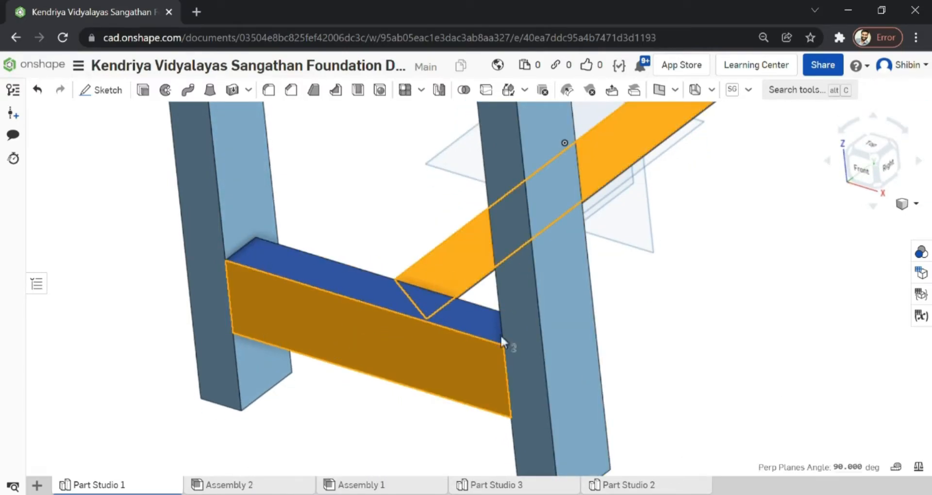
{"action": "left_click", "coordinate": [667, 329]}
{"action": "scroll", "coordinate": [448, 366], "scroll_direction": "down", "scroll_amount": 4}
{"action": "scroll", "coordinate": [413, 370], "scroll_direction": "down", "scroll_amount": 3}
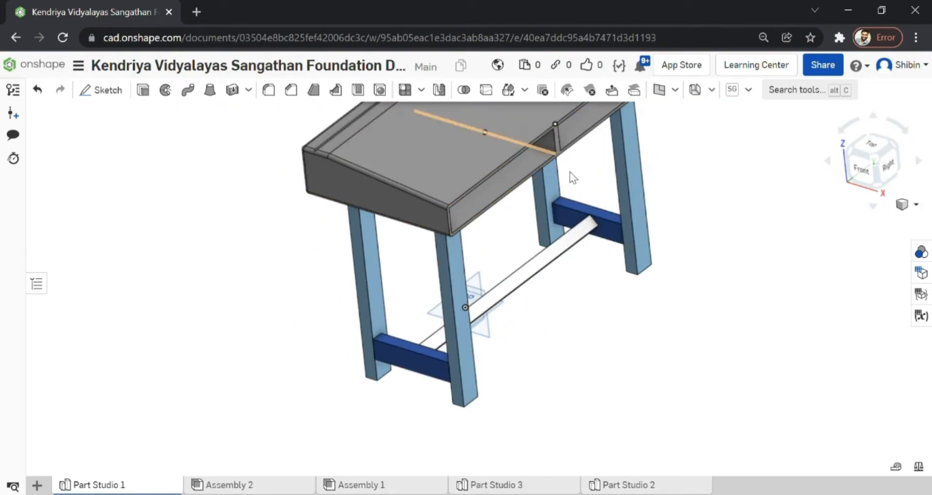
{"action": "left_click", "coordinate": [881, 168]}
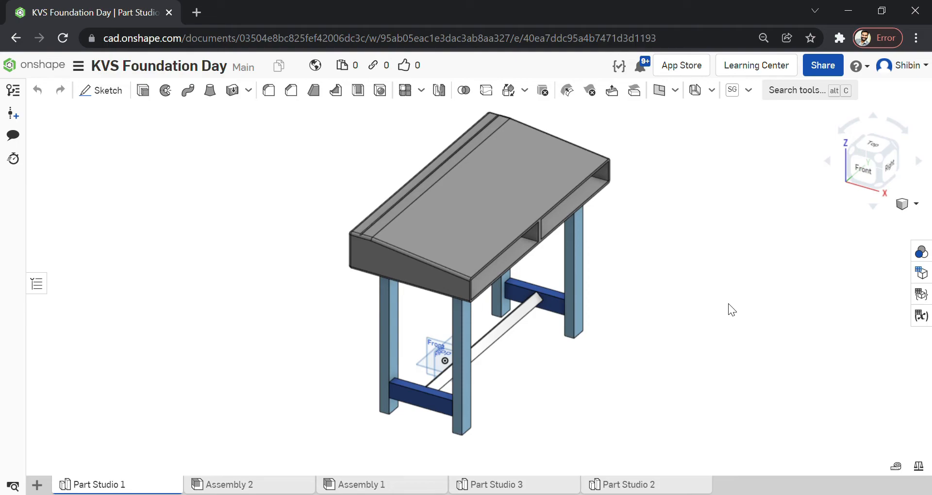
Start a sketch on the front face of the desk leg beneath the lower end of the sloping top.
{"action": "scroll", "coordinate": [464, 314], "scroll_direction": "up", "scroll_amount": 3}
{"action": "scroll", "coordinate": [464, 314], "scroll_direction": "up", "scroll_amount": 5}
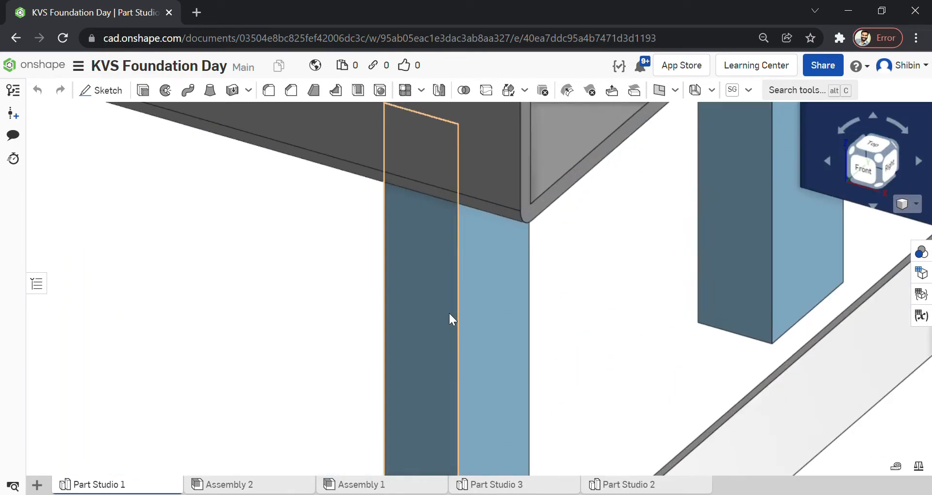
{"action": "left_click", "coordinate": [437, 311]}
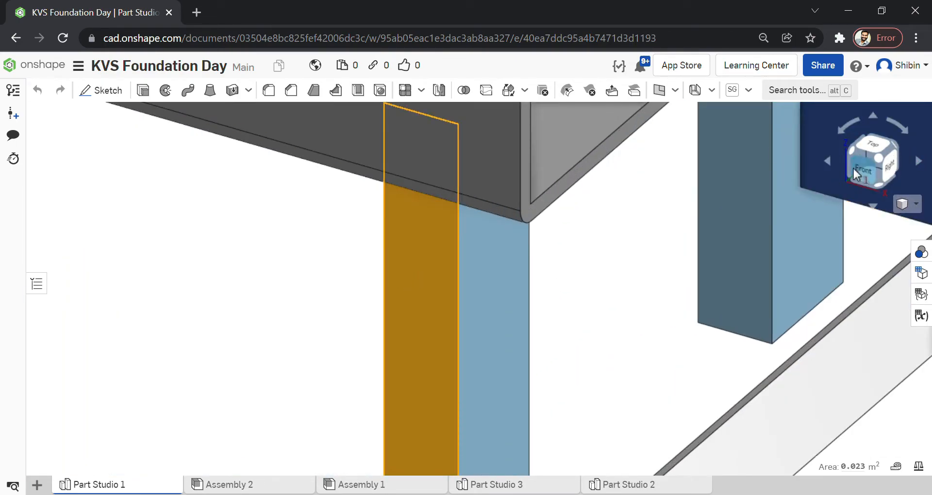
{"action": "left_click", "coordinate": [876, 173]}
{"action": "left_click_drag", "start_coordinate": [867, 179], "coordinate": [866, 237]}
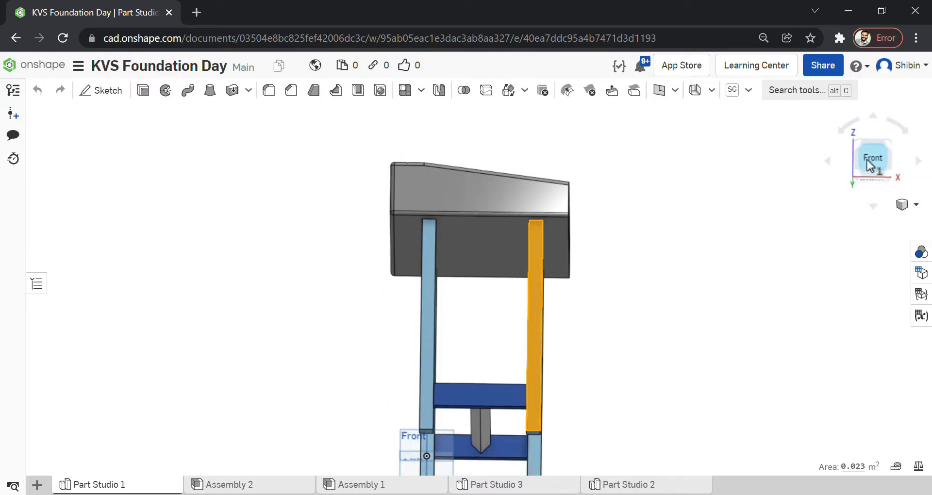
{"action": "left_click", "coordinate": [867, 160]}
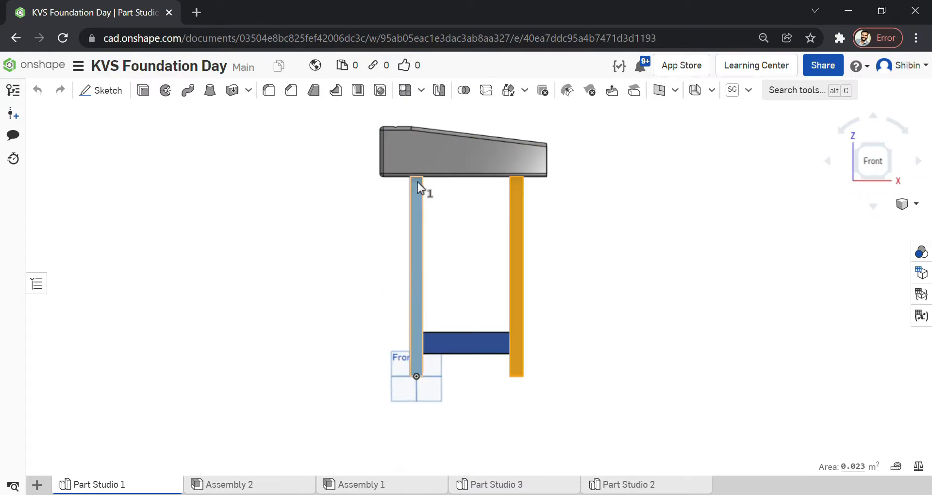
{"action": "scroll", "coordinate": [627, 233], "scroll_direction": "up", "scroll_amount": 3}
{"action": "scroll", "coordinate": [418, 208], "scroll_direction": "down", "scroll_amount": 1}
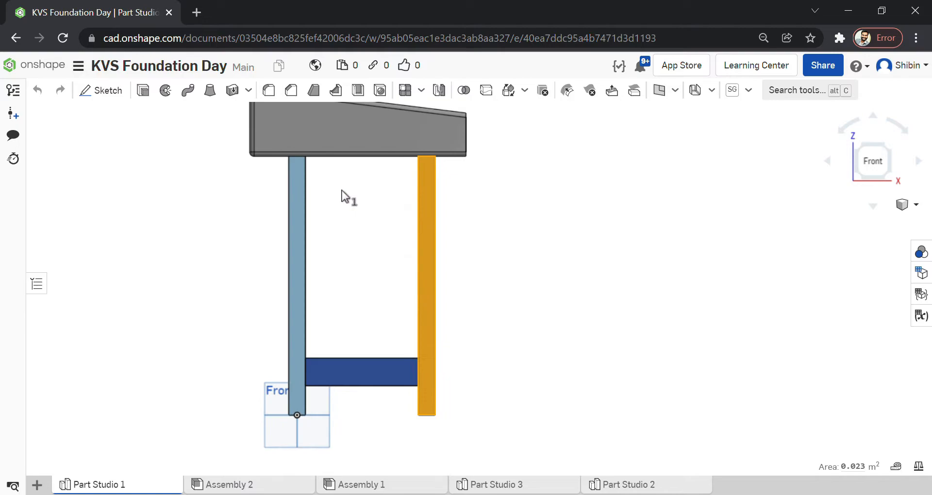
{"action": "left_click", "coordinate": [114, 95]}
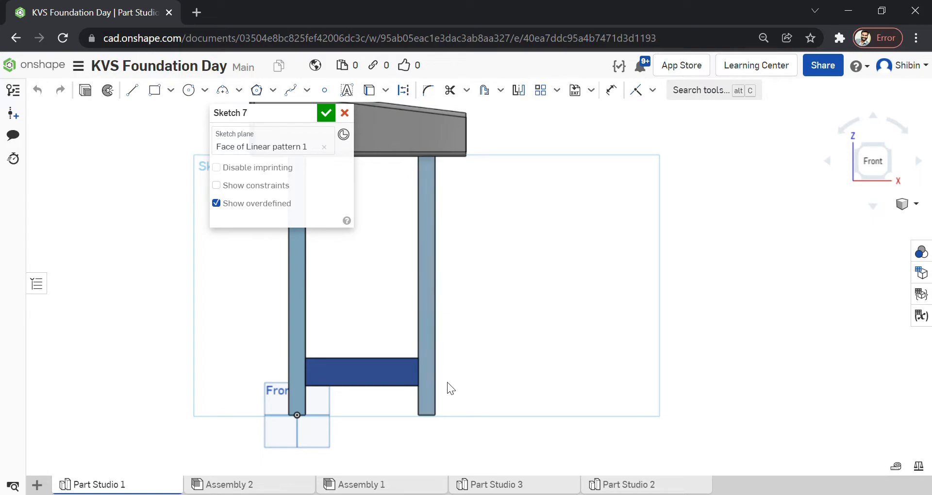
Draw connected lines from the leg's bottom outer corner: about 0.42 m horizontal, then vertical, then leaning outward about 0.38 m.
{"action": "left_click", "coordinate": [132, 90]}
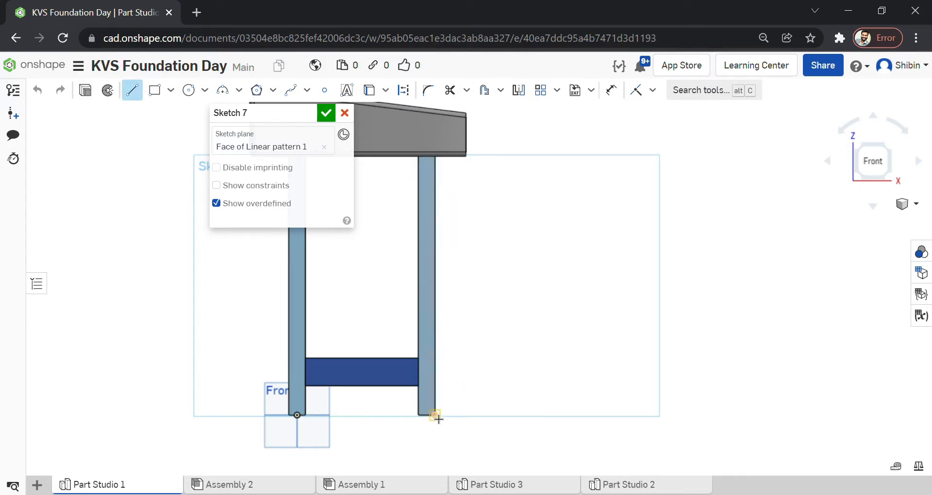
{"action": "left_click", "coordinate": [616, 415]}
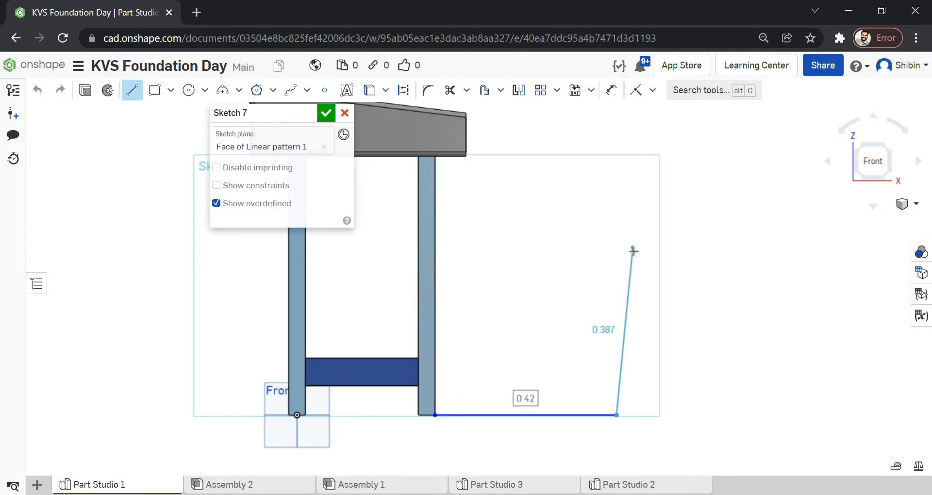
{"action": "left_click", "coordinate": [618, 271]}
{"action": "left_click", "coordinate": [650, 112]}
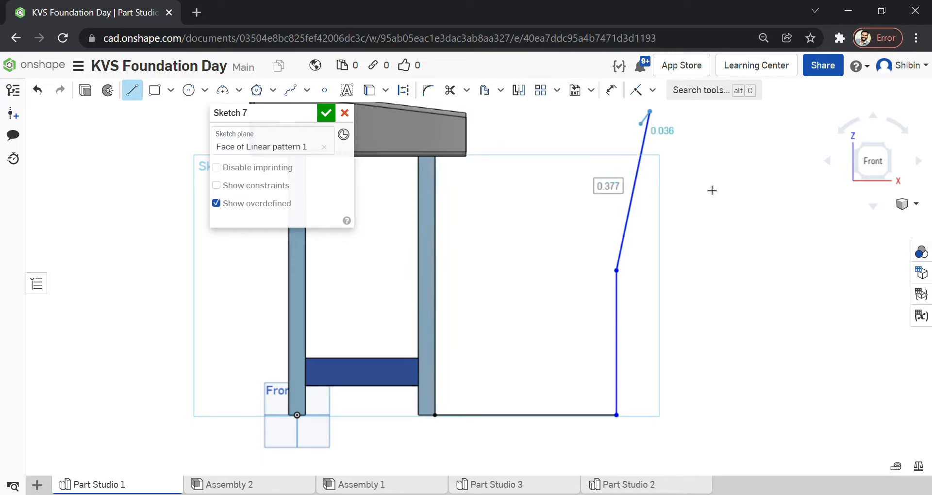
Draw a horizontal construction line from the bend between the vertical and leaning lines towards the desk.
{"action": "left_click", "coordinate": [131, 90]}
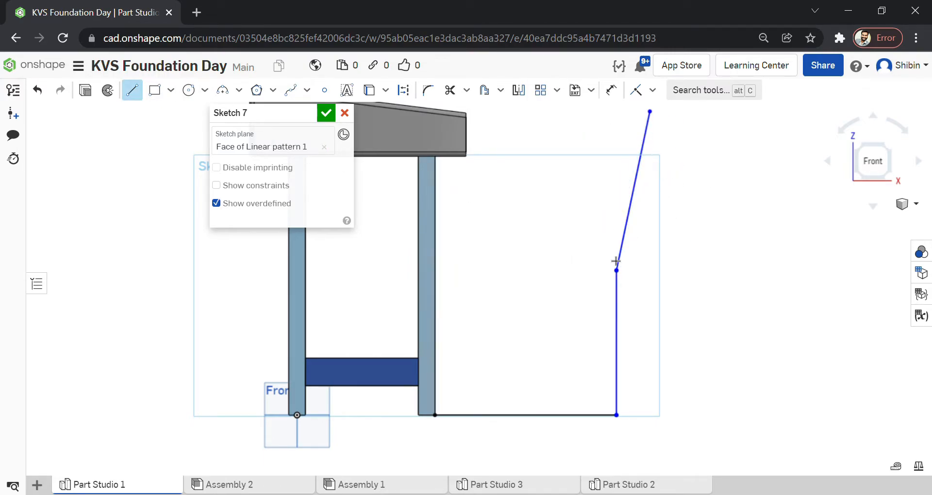
{"action": "left_click", "coordinate": [403, 90]}
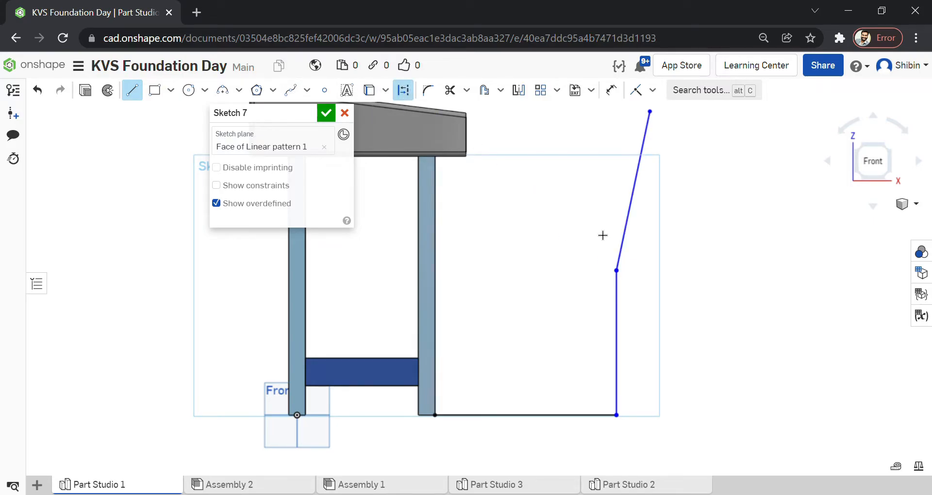
{"action": "left_click", "coordinate": [617, 270]}
{"action": "left_click", "coordinate": [518, 271]}
{"action": "left_click", "coordinate": [132, 91]}
{"action": "left_click", "coordinate": [404, 90]}
Dimension the horizontal floor line from the leg at 0.5 m.
{"action": "left_click", "coordinate": [611, 90]}
{"action": "scroll", "coordinate": [608, 155], "scroll_direction": "down", "scroll_amount": 2}
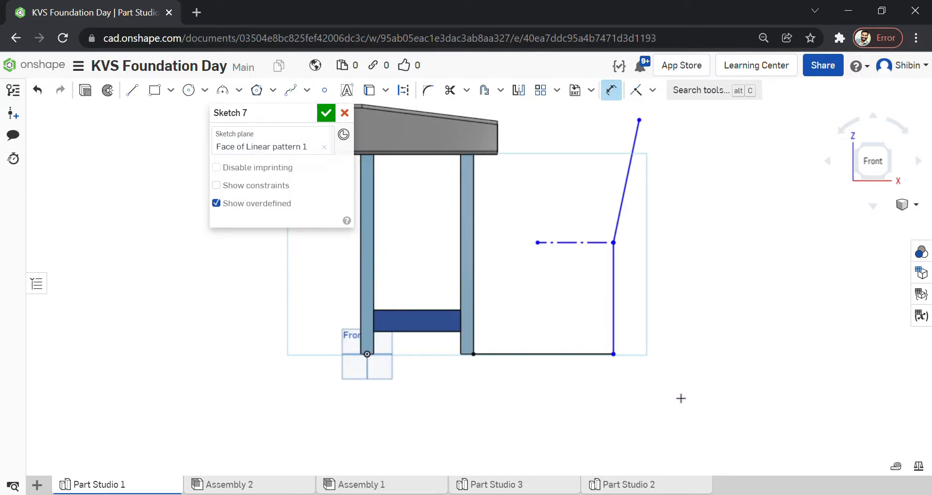
{"action": "left_click", "coordinate": [712, 390]}
{"action": "key", "text": "BackSpace"}
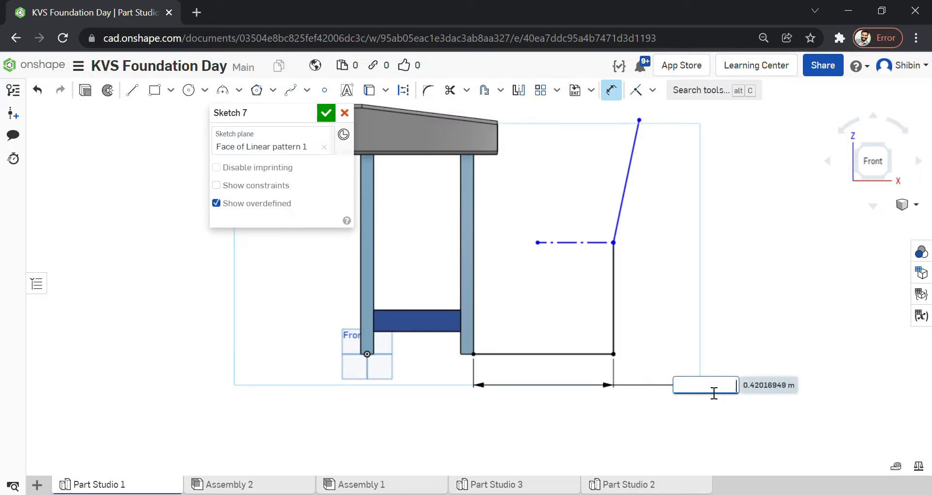
{"action": "key", "text": "Return"}
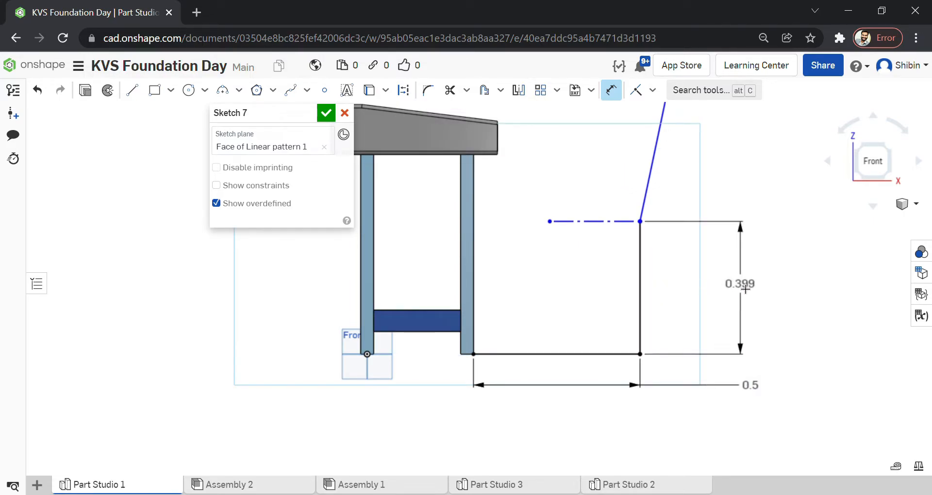
Dimension the vertical line's height at 0.35 m.
{"action": "left_click", "coordinate": [755, 348]}
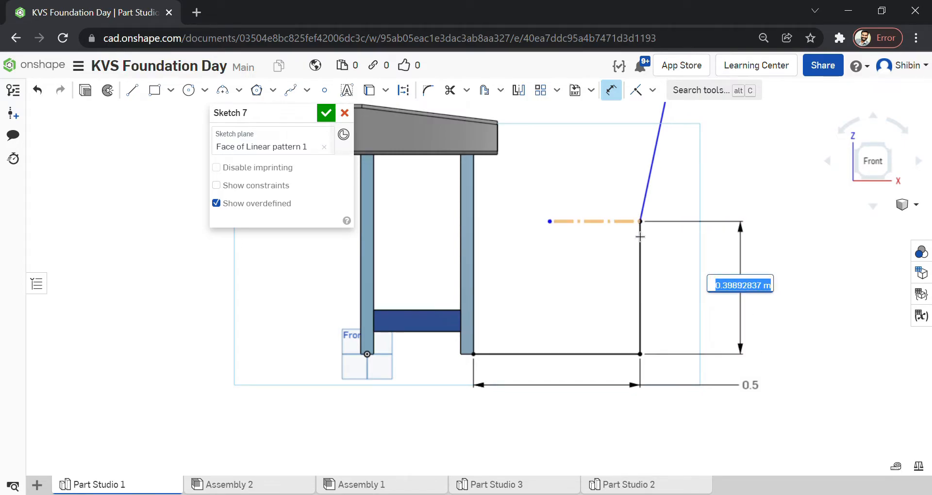
{"action": "key", "text": "BackSpace"}
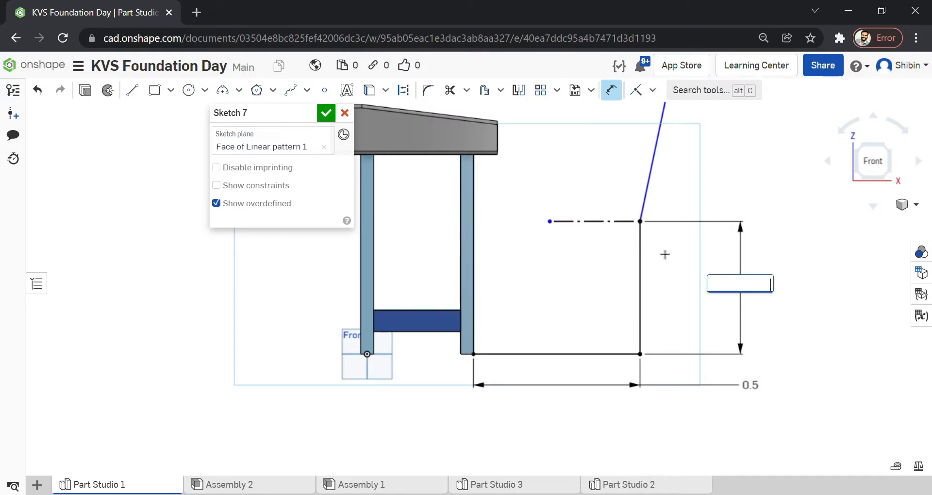
{"action": "key", "text": "Return"}
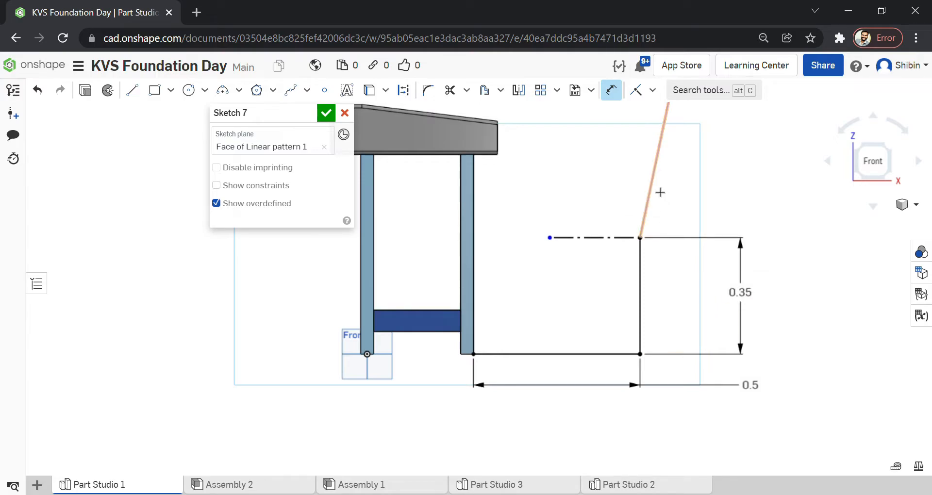
Dimension the leaning upper line's length at 0.3 m.
{"action": "left_click", "coordinate": [661, 190]}
{"action": "left_click", "coordinate": [733, 200]}
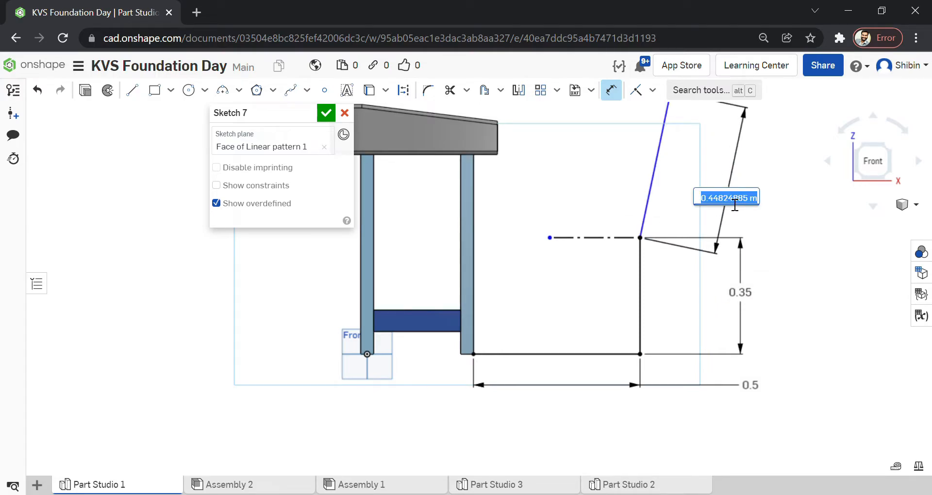
{"action": "key", "text": "BackSpace"}
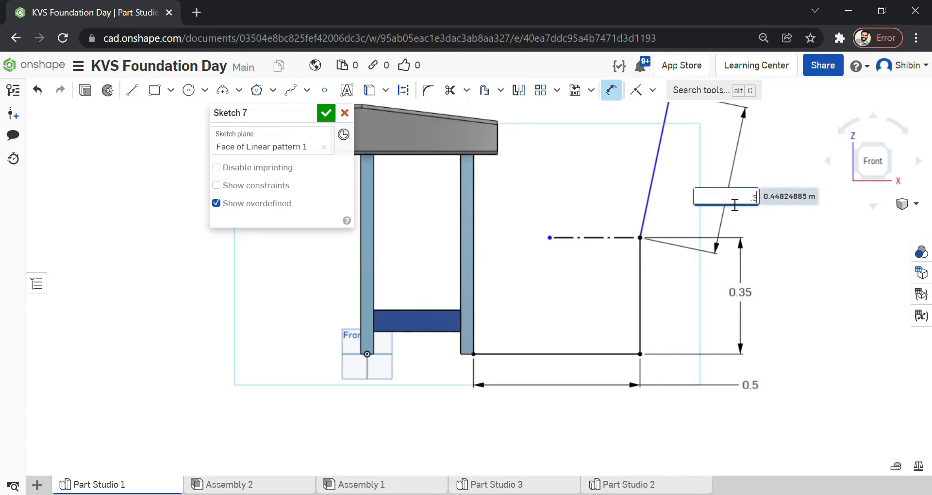
{"action": "type", "text": ".3"}
{"action": "key", "text": "Return"}
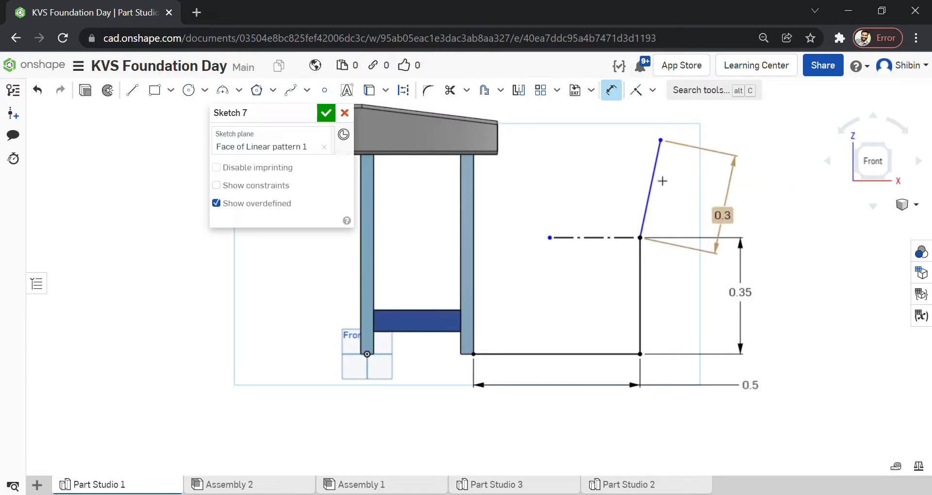
Dimension the angle between the leaning line and the horizontal construction line at 95 degrees.
{"action": "scroll", "coordinate": [643, 240], "scroll_direction": "up", "scroll_amount": 4}
{"action": "scroll", "coordinate": [647, 238], "scroll_direction": "up", "scroll_amount": 3}
{"action": "left_click", "coordinate": [646, 242]}
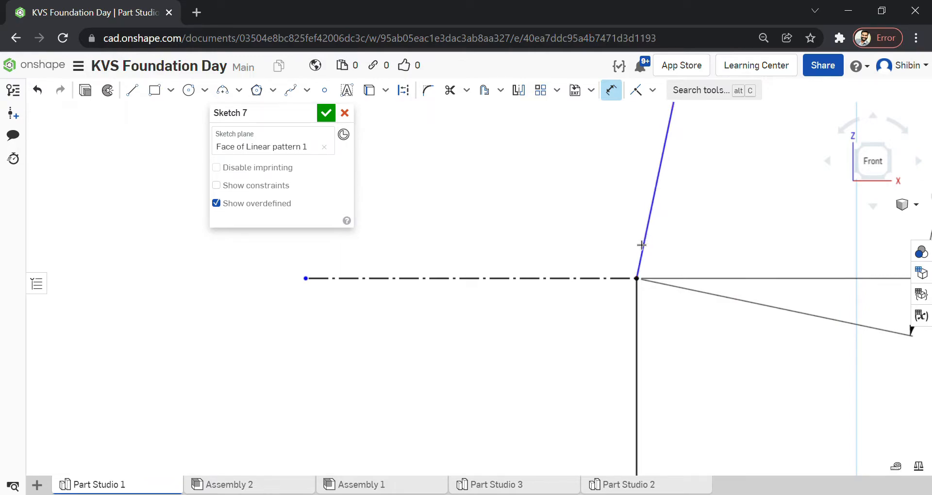
{"action": "left_click", "coordinate": [571, 279]}
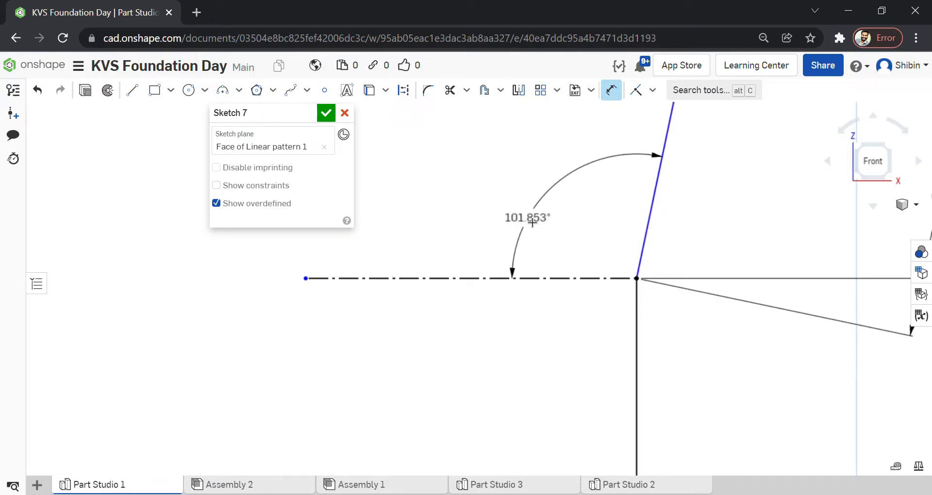
{"action": "left_click", "coordinate": [525, 212]}
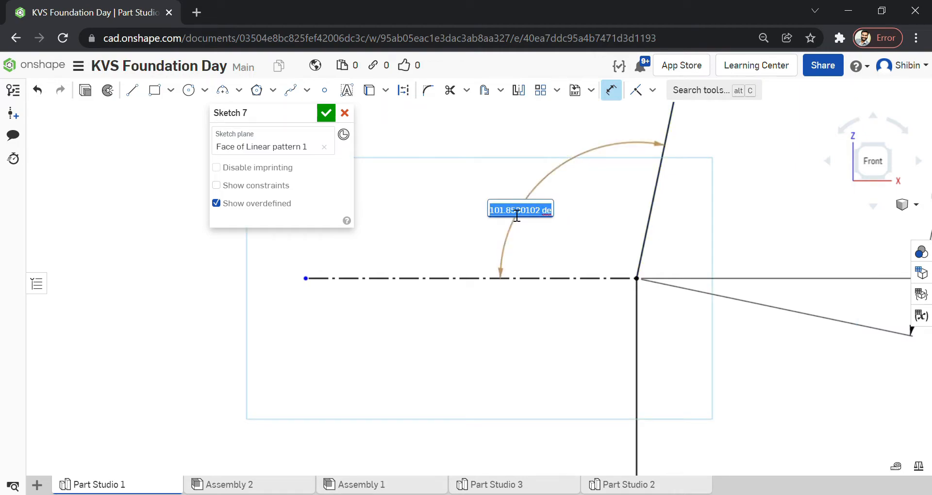
{"action": "scroll", "coordinate": [535, 244], "scroll_direction": "down", "scroll_amount": 3}
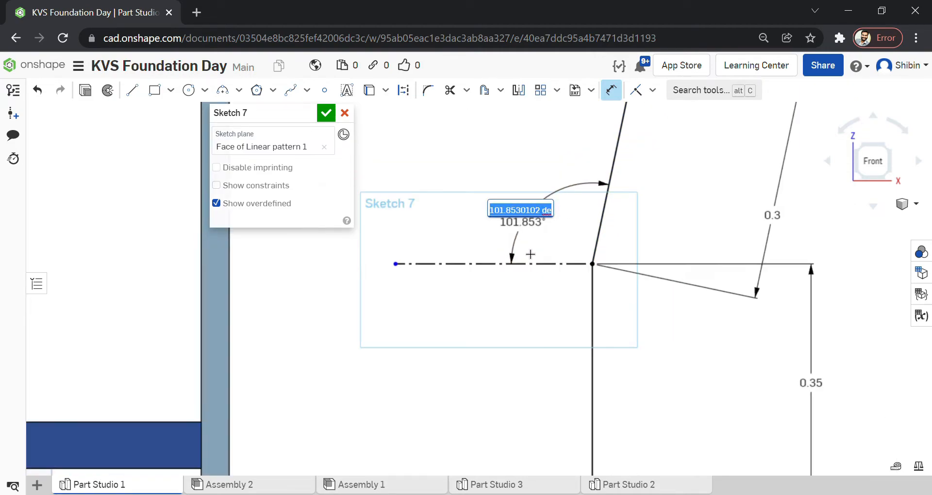
{"action": "type", "text": "9"}
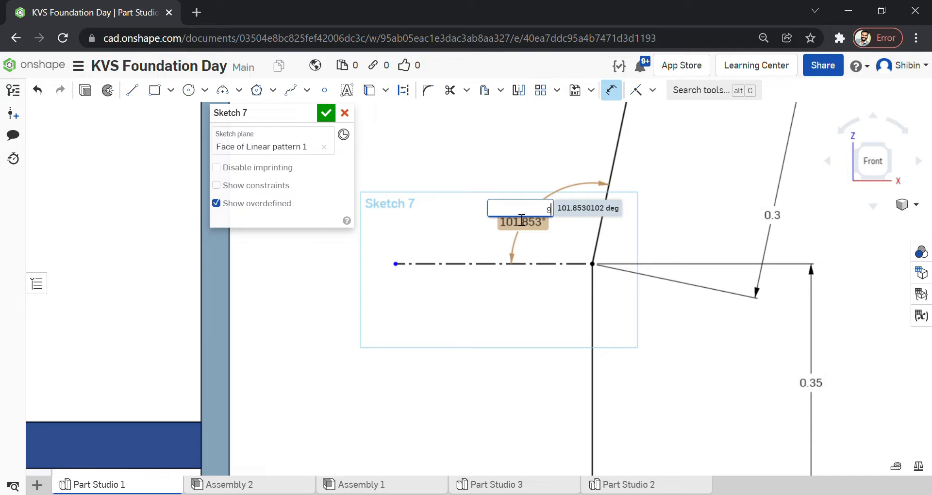
{"action": "key", "text": "Return"}
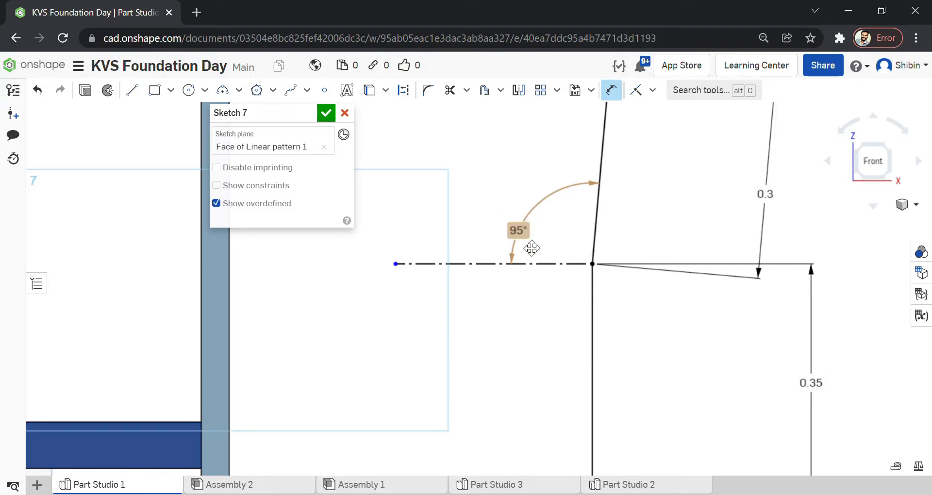
Set the angle between the leaning line and the horizontal construction line to 100 degrees and finish the sketch.
{"action": "scroll", "coordinate": [532, 242], "scroll_direction": "down", "scroll_amount": 2}
{"action": "double_click", "coordinate": [523, 262]}
{"action": "type", "text": "100"}
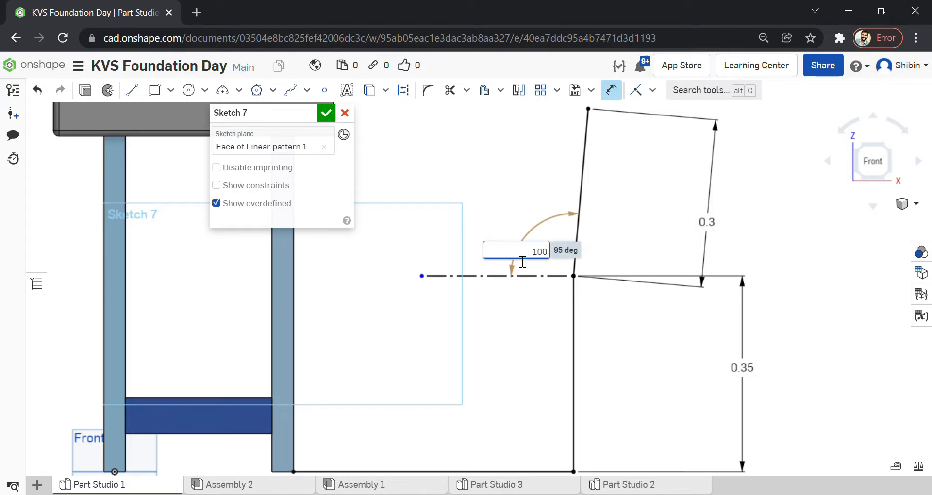
{"action": "key", "text": "Return"}
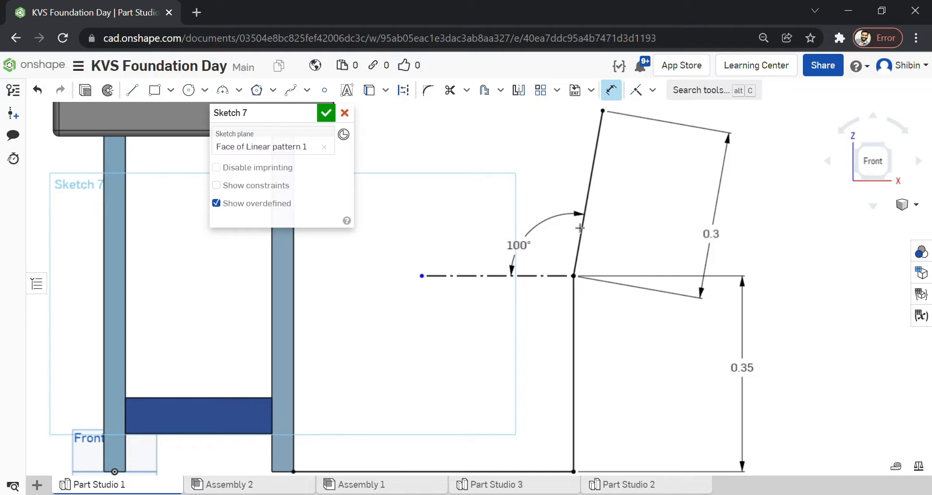
{"action": "scroll", "coordinate": [583, 145], "scroll_direction": "down", "scroll_amount": 1}
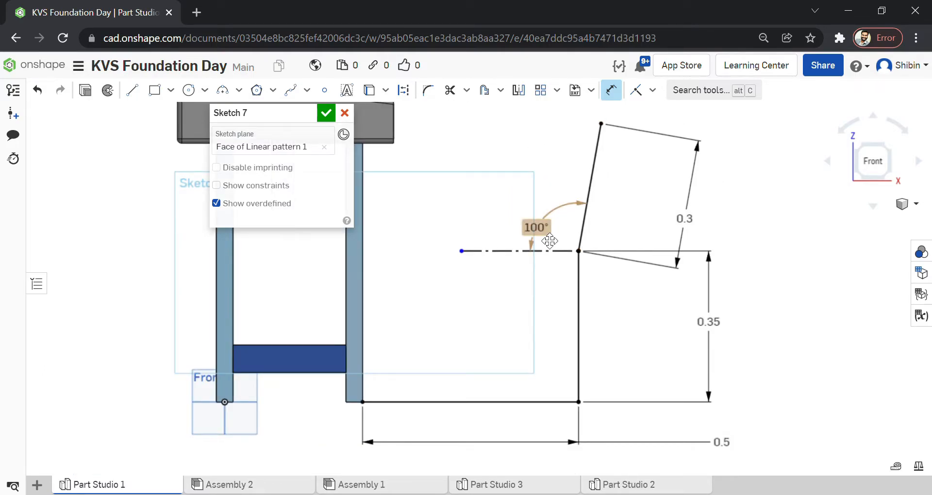
{"action": "left_click", "coordinate": [327, 113]}
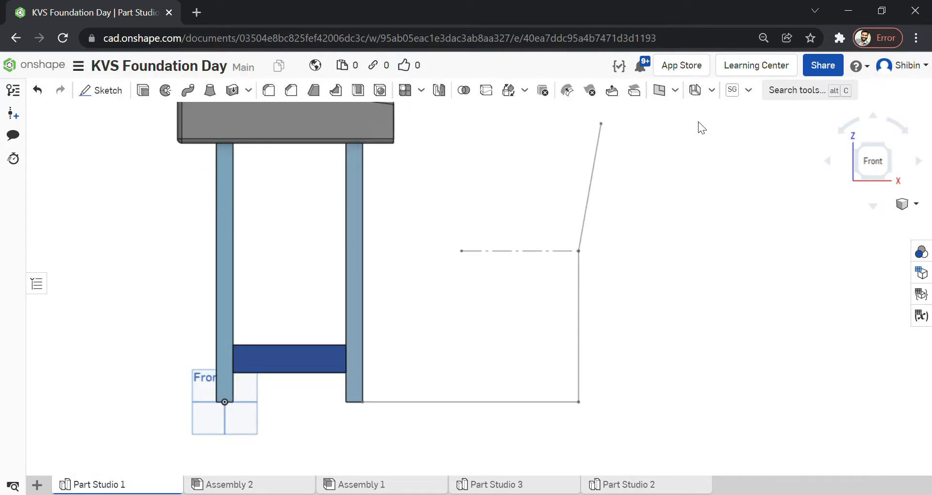
Start a Timber Lumber beam of size 2 x 3 along the horizontal floor line of the seat sketch.
{"action": "left_click", "coordinate": [748, 91]}
{"action": "left_click", "coordinate": [755, 136]}
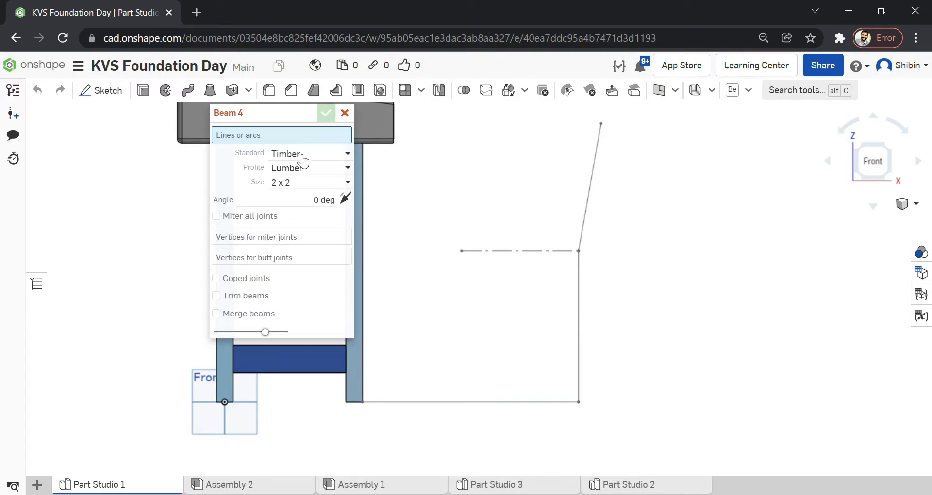
{"action": "left_click", "coordinate": [301, 184]}
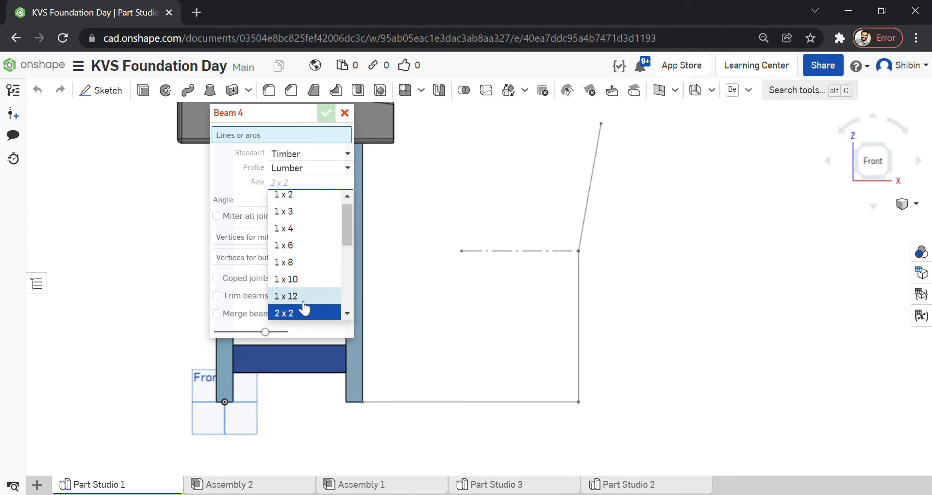
{"action": "scroll", "coordinate": [304, 272], "scroll_direction": "down", "scroll_amount": 2}
{"action": "left_click", "coordinate": [297, 258]}
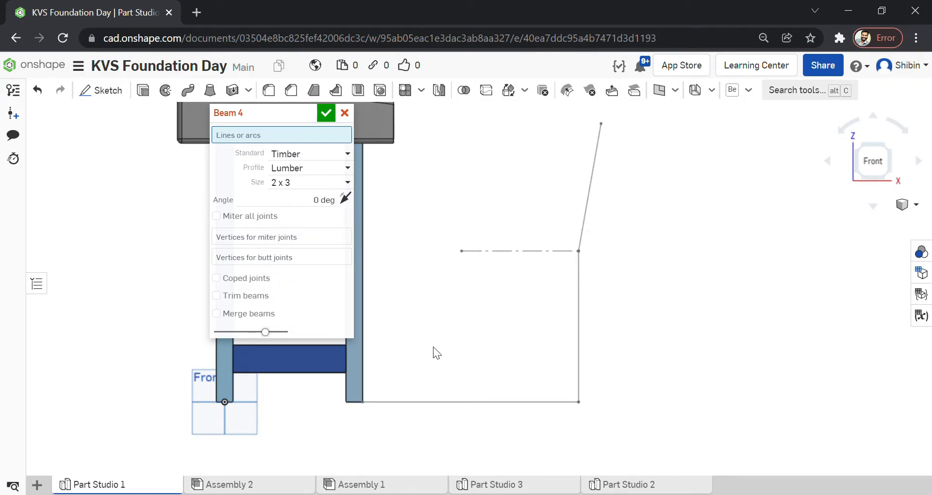
{"action": "left_click", "coordinate": [418, 399]}
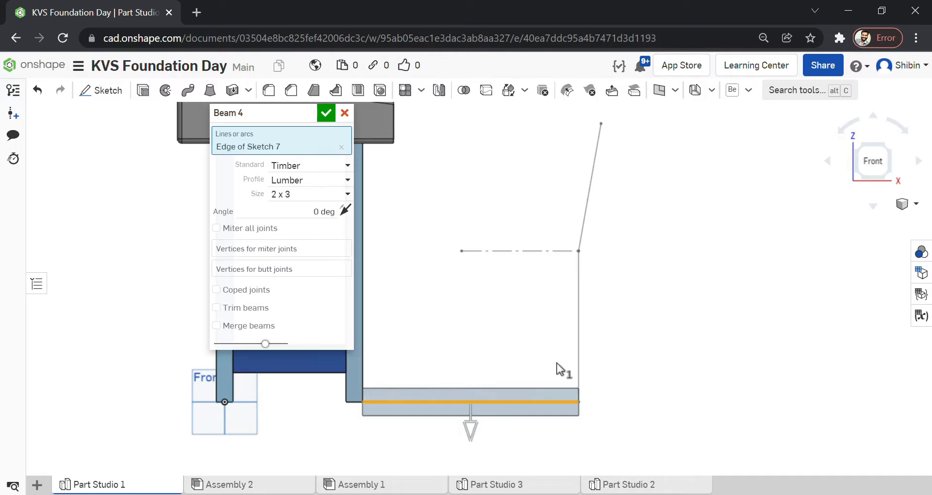
Reposition the beam profile so the beam rests on top of the floor line, with its outer face flush with the sketch plane.
{"action": "right_click_drag", "start_coordinate": [477, 429], "coordinate": [402, 362]}
{"action": "scroll", "coordinate": [402, 362], "scroll_direction": "up", "scroll_amount": 4}
{"action": "scroll", "coordinate": [514, 325], "scroll_direction": "down", "scroll_amount": 2}
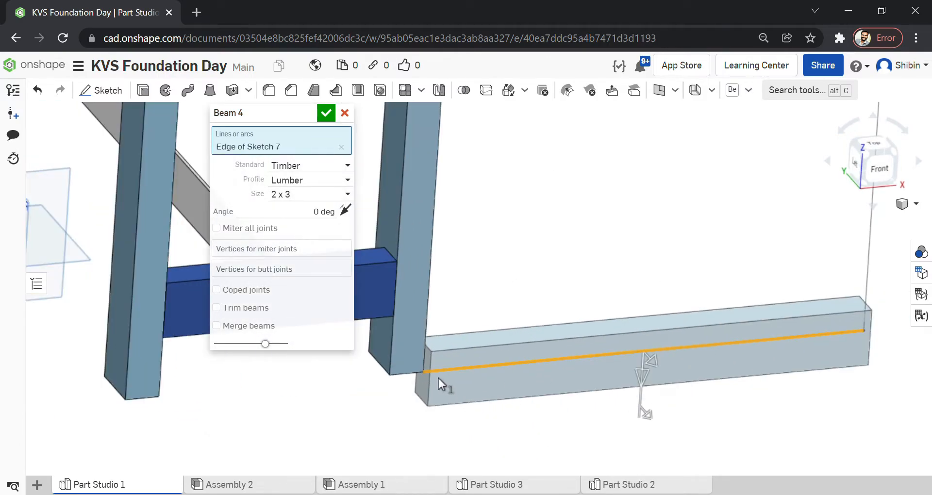
{"action": "right_click_drag", "start_coordinate": [639, 380], "coordinate": [640, 373]}
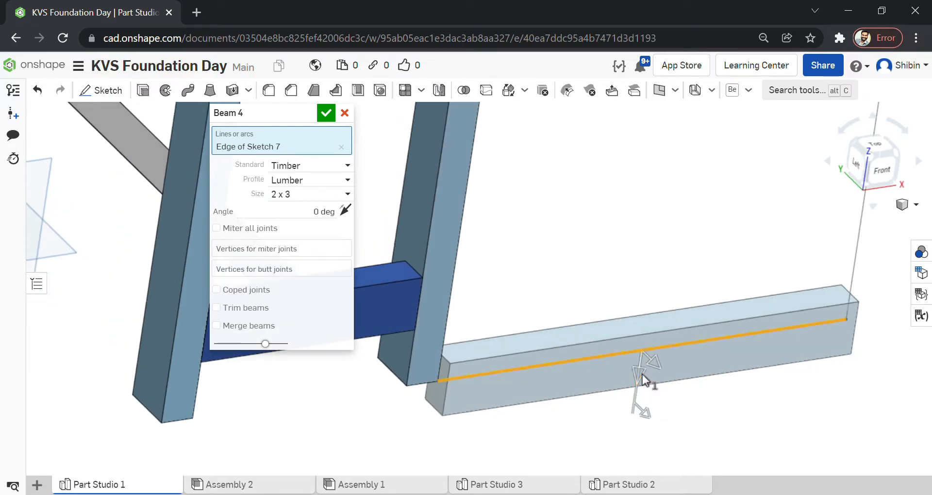
{"action": "left_click_drag", "start_coordinate": [641, 373], "coordinate": [667, 233]}
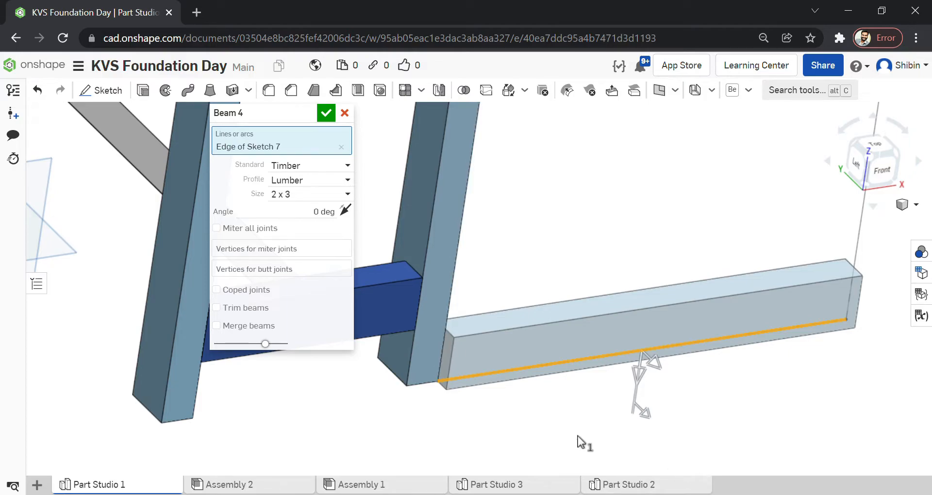
{"action": "left_click_drag", "start_coordinate": [664, 374], "coordinate": [514, 249]}
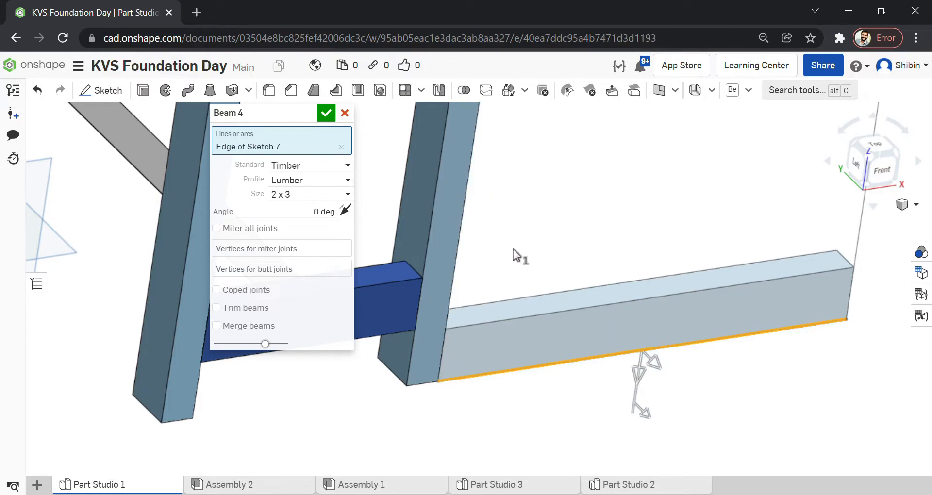
{"action": "left_click", "coordinate": [882, 180]}
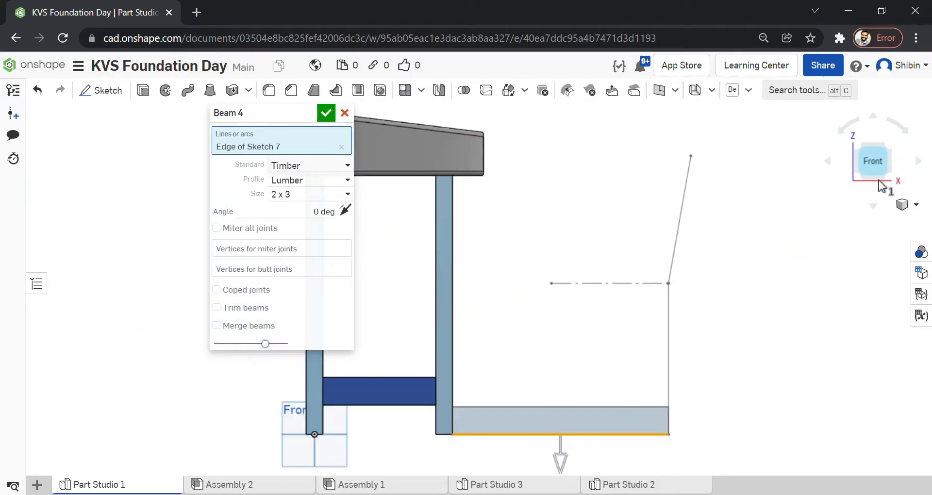
Add the vertical line and the leaning backrest line to the beam's path selection.
{"action": "right_click_drag", "start_coordinate": [736, 318], "coordinate": [691, 354]}
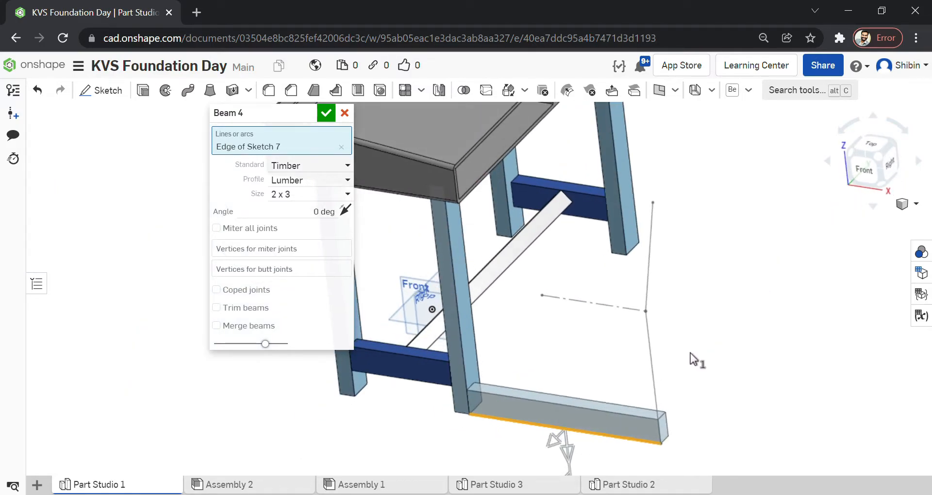
{"action": "scroll", "coordinate": [520, 371], "scroll_direction": "down", "scroll_amount": 2}
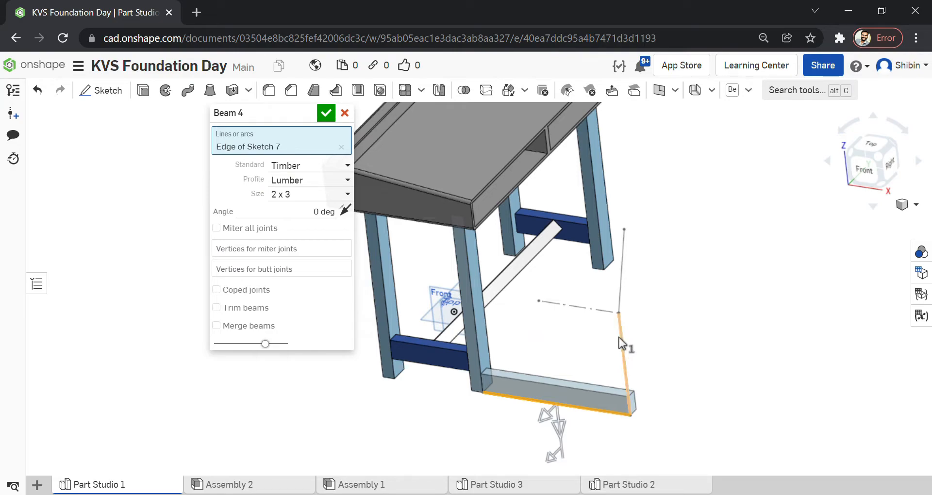
{"action": "left_click", "coordinate": [619, 337]}
{"action": "left_click", "coordinate": [622, 274]}
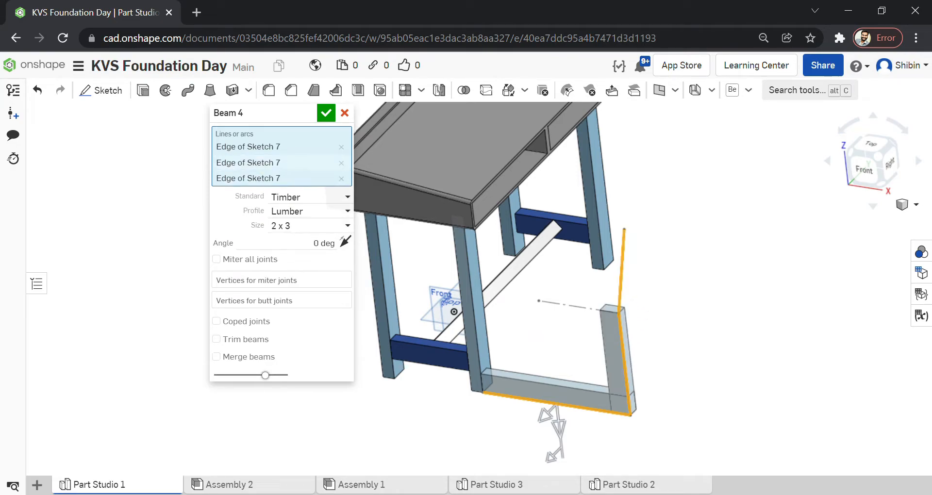
Try mitering all joints between the three beam segments.
{"action": "left_click", "coordinate": [866, 169]}
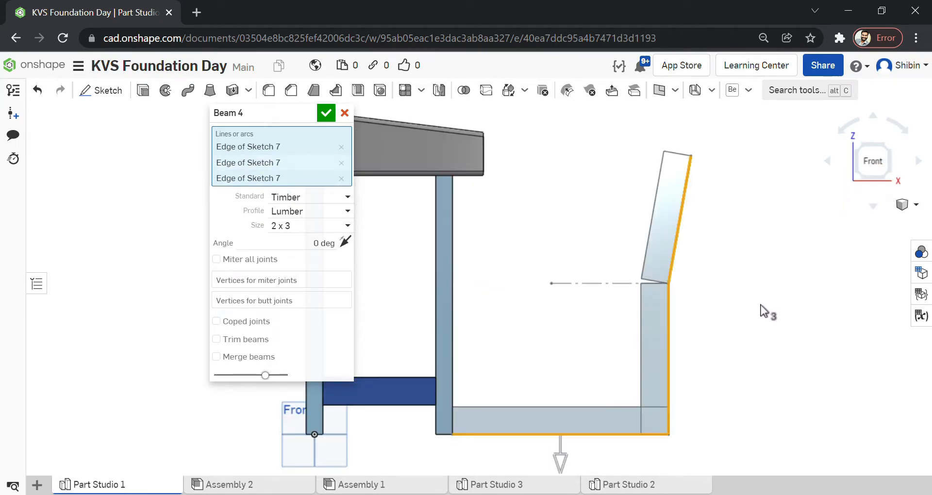
{"action": "scroll", "coordinate": [701, 363], "scroll_direction": "up", "scroll_amount": 5}
{"action": "scroll", "coordinate": [602, 187], "scroll_direction": "up", "scroll_amount": 5}
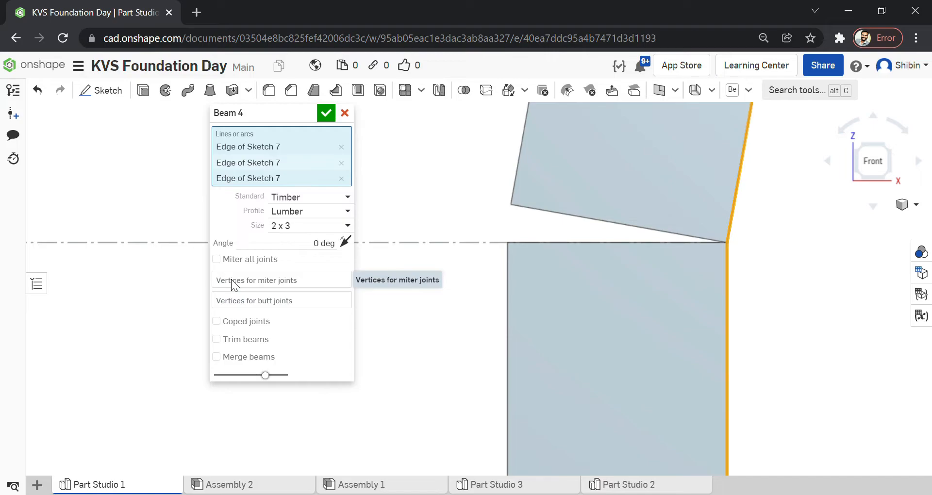
{"action": "left_click", "coordinate": [226, 262]}
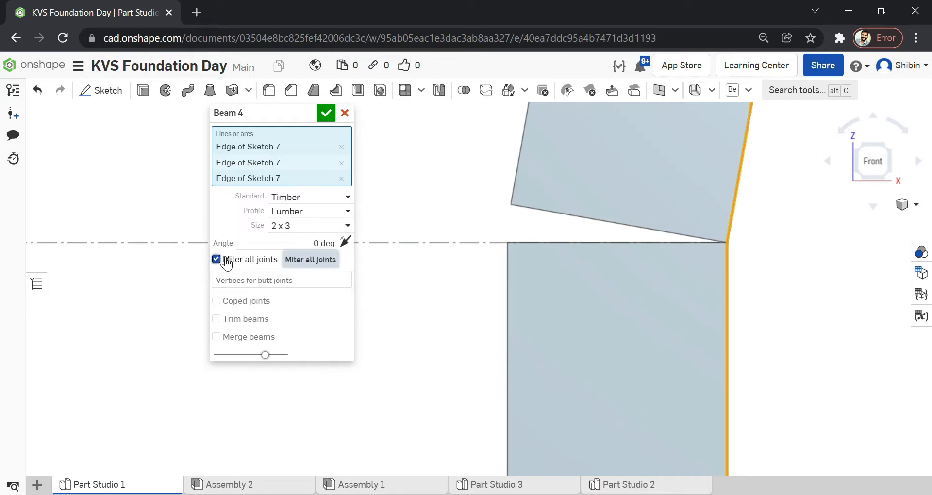
{"action": "scroll", "coordinate": [630, 166], "scroll_direction": "down", "scroll_amount": 3}
{"action": "scroll", "coordinate": [630, 164], "scroll_direction": "down", "scroll_amount": 5}
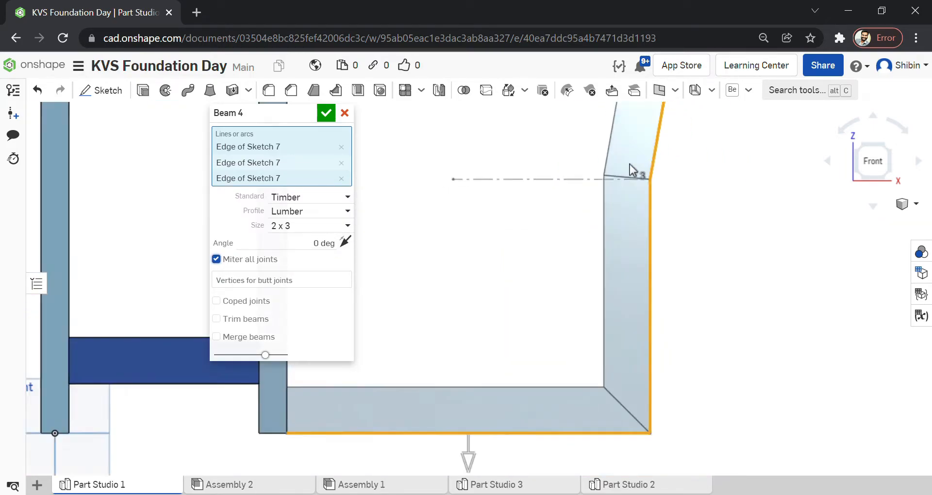
{"action": "scroll", "coordinate": [638, 170], "scroll_direction": "up", "scroll_amount": 3}
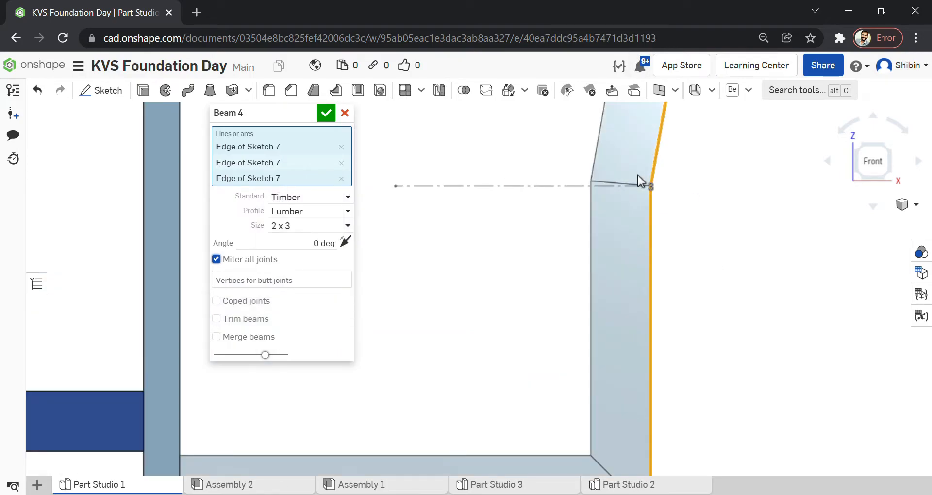
{"action": "scroll", "coordinate": [621, 163], "scroll_direction": "down", "scroll_amount": 4}
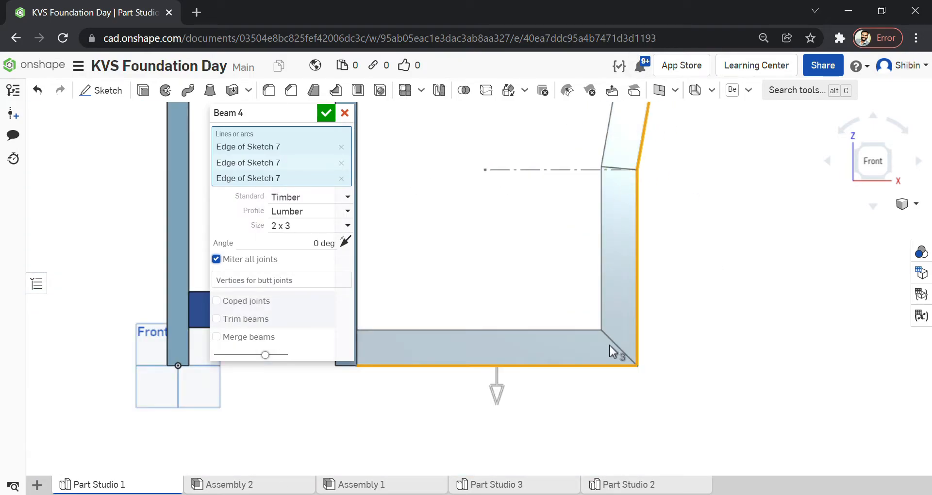
{"action": "left_click", "coordinate": [264, 260]}
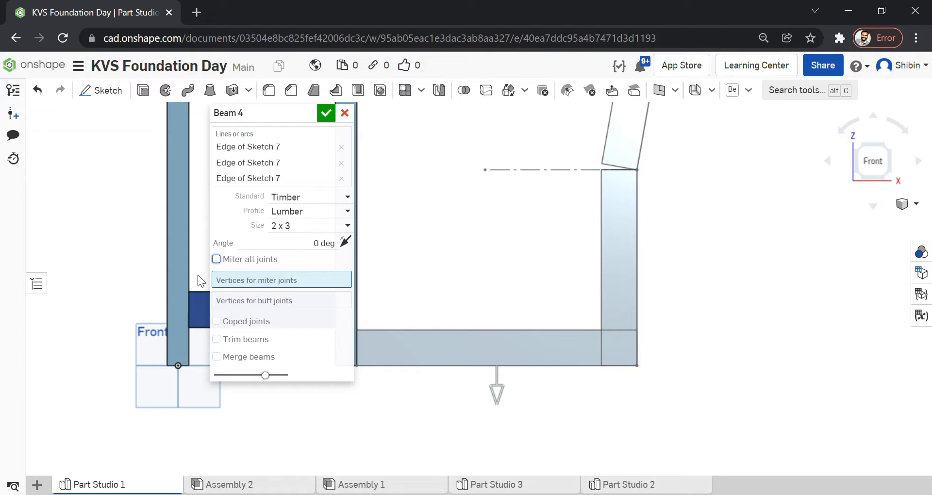
Apply a miter joint at the vertex where the vertical and leaning beam segments meet.
{"action": "scroll", "coordinate": [198, 274], "scroll_direction": "up", "scroll_amount": 3}
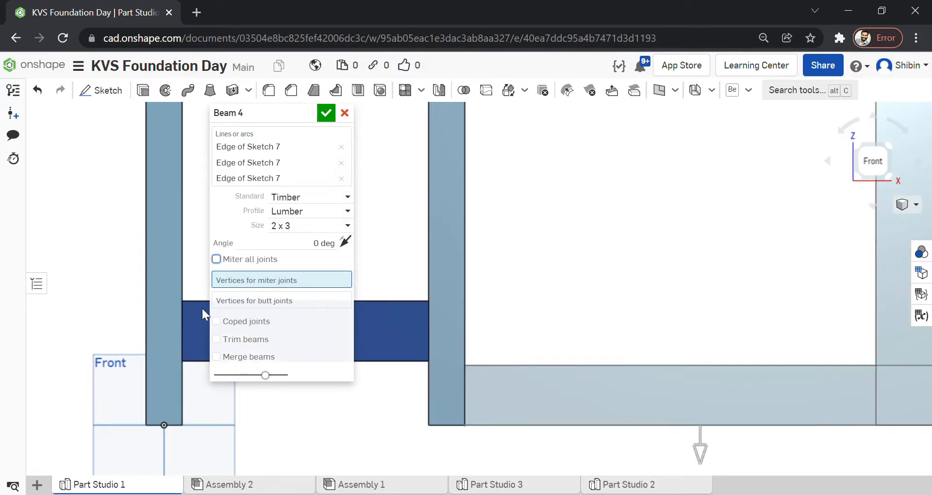
{"action": "scroll", "coordinate": [205, 306], "scroll_direction": "down", "scroll_amount": 1}
{"action": "scroll", "coordinate": [451, 271], "scroll_direction": "down", "scroll_amount": 2}
{"action": "scroll", "coordinate": [668, 184], "scroll_direction": "up", "scroll_amount": 5}
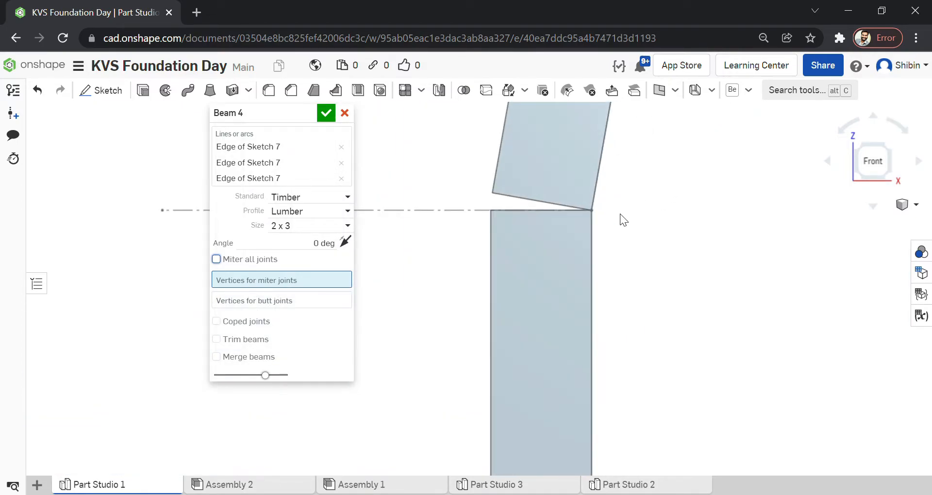
{"action": "scroll", "coordinate": [622, 194], "scroll_direction": "up", "scroll_amount": 2}
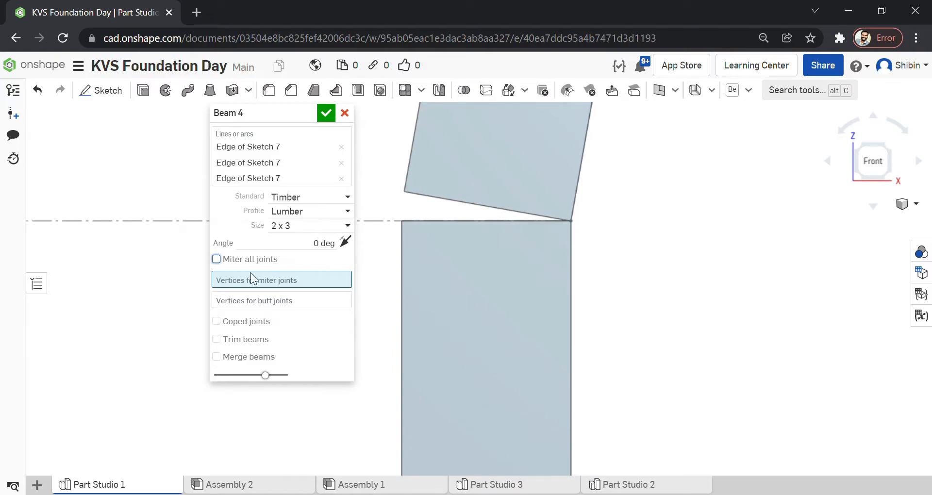
{"action": "left_click", "coordinate": [571, 222]}
{"action": "scroll", "coordinate": [564, 153], "scroll_direction": "down", "scroll_amount": 4}
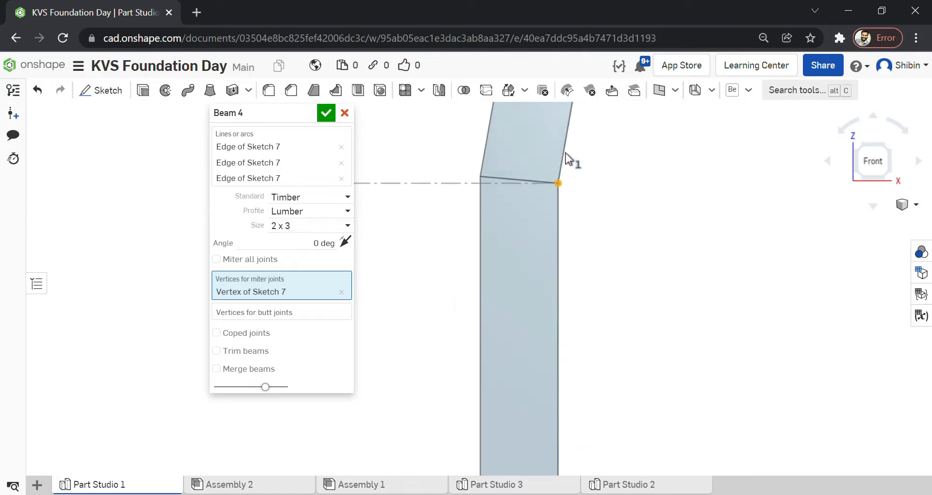
Apply a butt joint at the corner between the floor and vertical segments and complete the beam feature.
{"action": "left_click", "coordinate": [247, 312]}
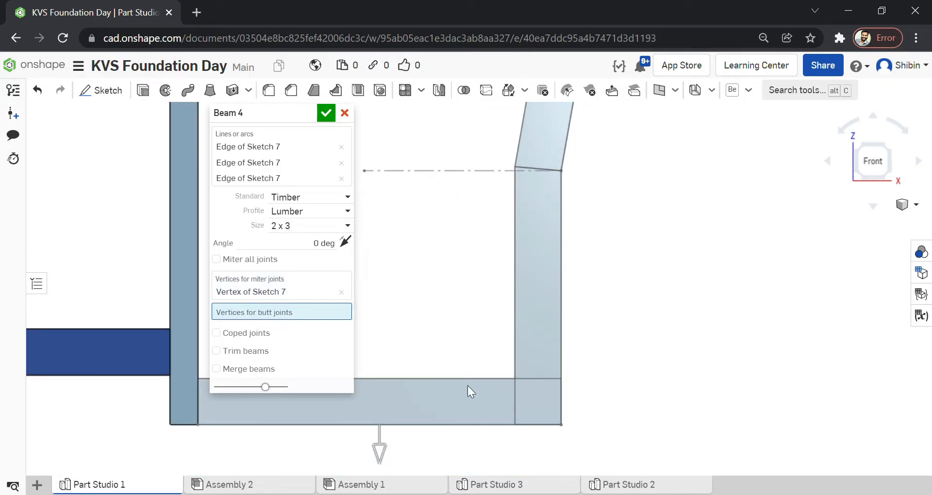
{"action": "scroll", "coordinate": [577, 432], "scroll_direction": "up", "scroll_amount": 3}
{"action": "left_click", "coordinate": [543, 416]}
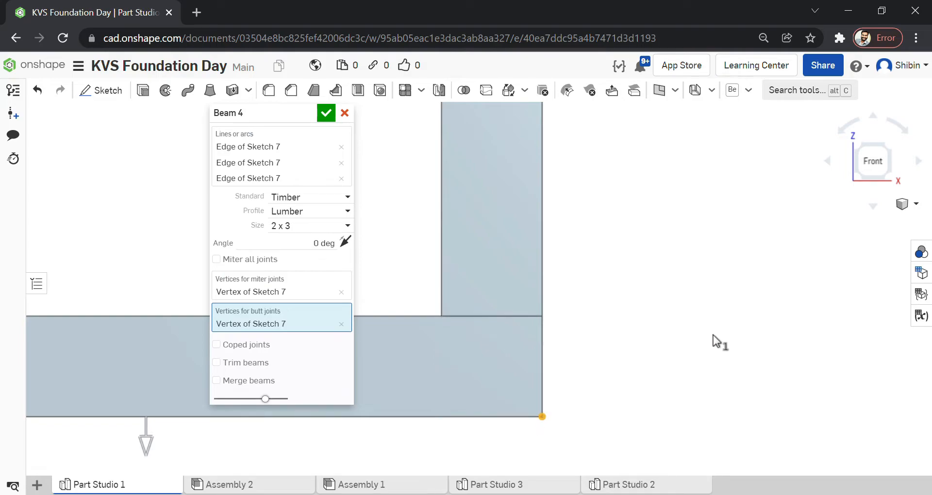
{"action": "scroll", "coordinate": [719, 347], "scroll_direction": "down", "scroll_amount": 5}
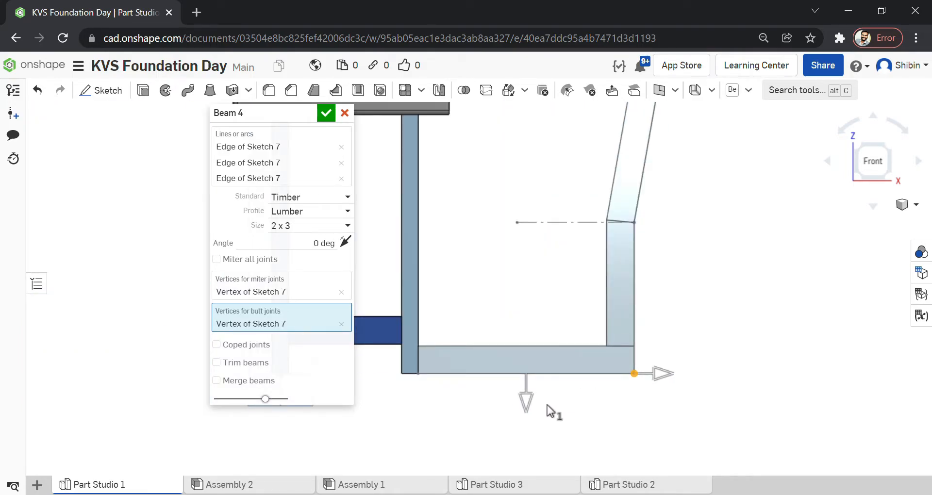
{"action": "scroll", "coordinate": [549, 404], "scroll_direction": "down", "scroll_amount": 2}
{"action": "key", "text": "Return"}
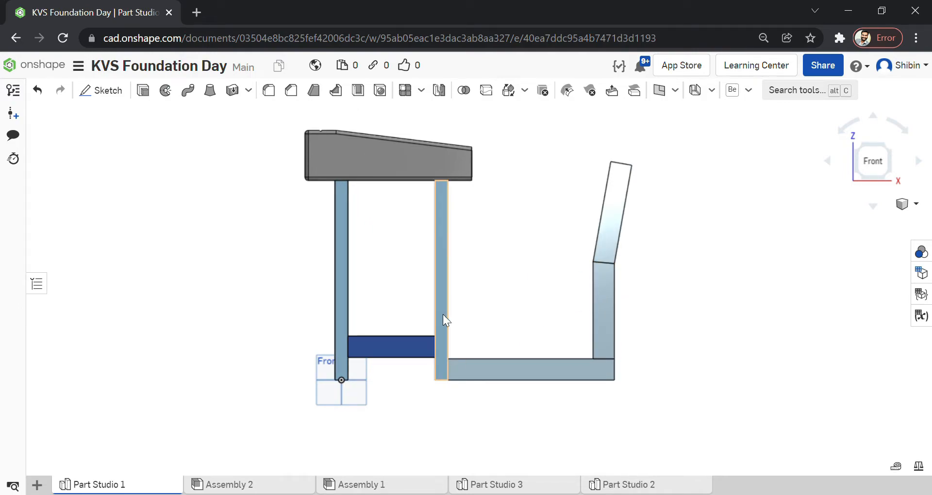
On the front face of the desk leg nearest the seat, sketch a line about 0.31 m from the backrest joint and a vertical about 0.287 m down to the floor beam.
{"action": "left_click", "coordinate": [444, 299]}
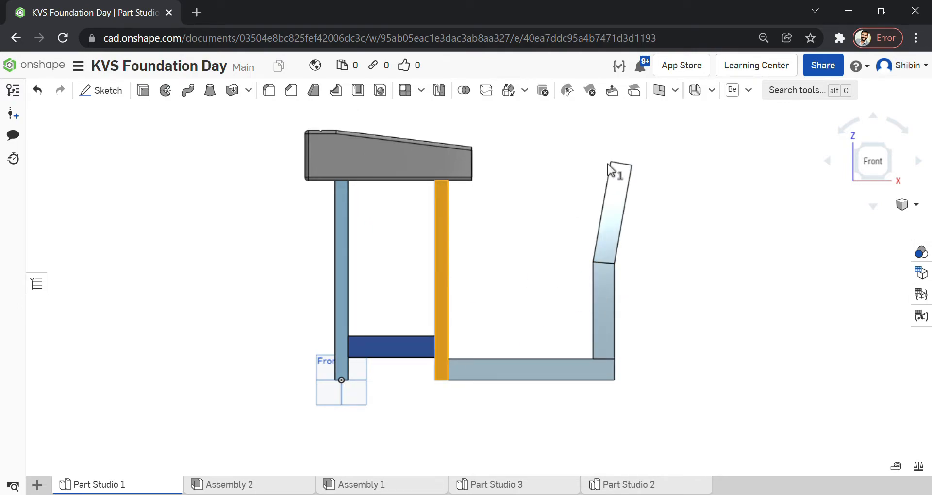
{"action": "left_click", "coordinate": [101, 92]}
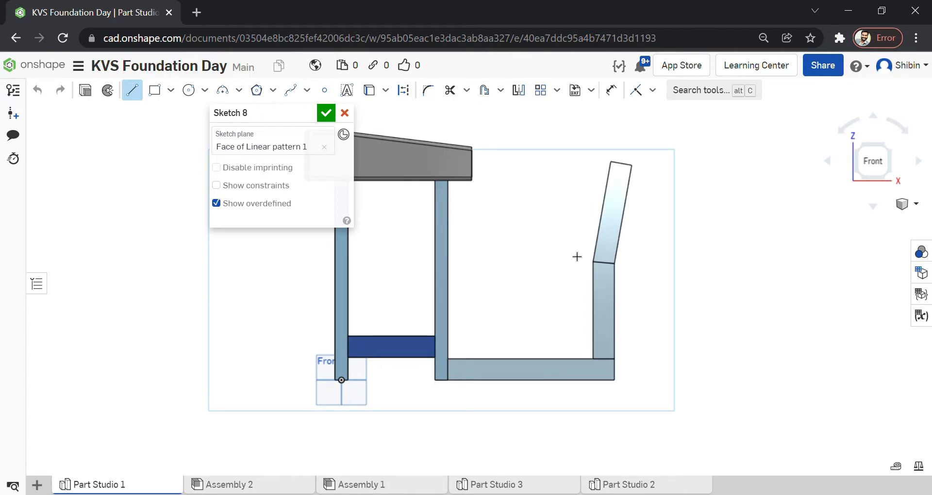
{"action": "left_click", "coordinate": [617, 268]}
{"action": "left_click", "coordinate": [515, 266]}
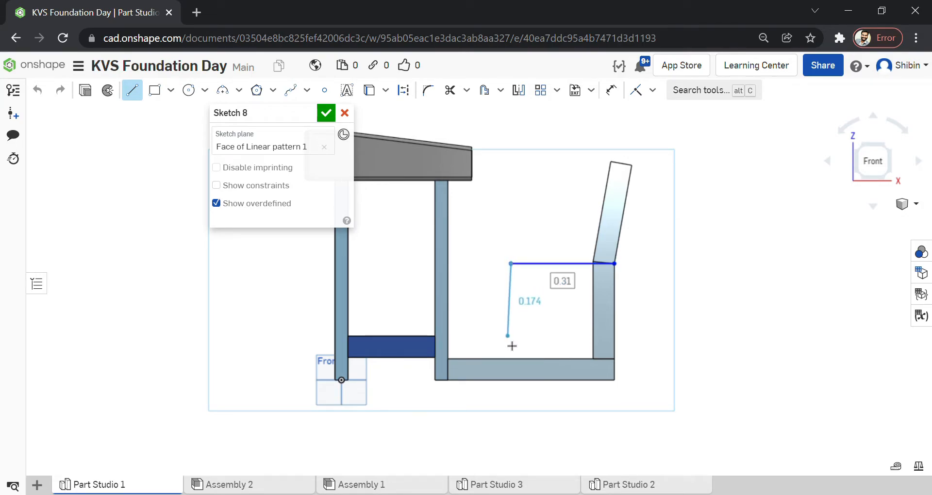
{"action": "left_click", "coordinate": [518, 349]}
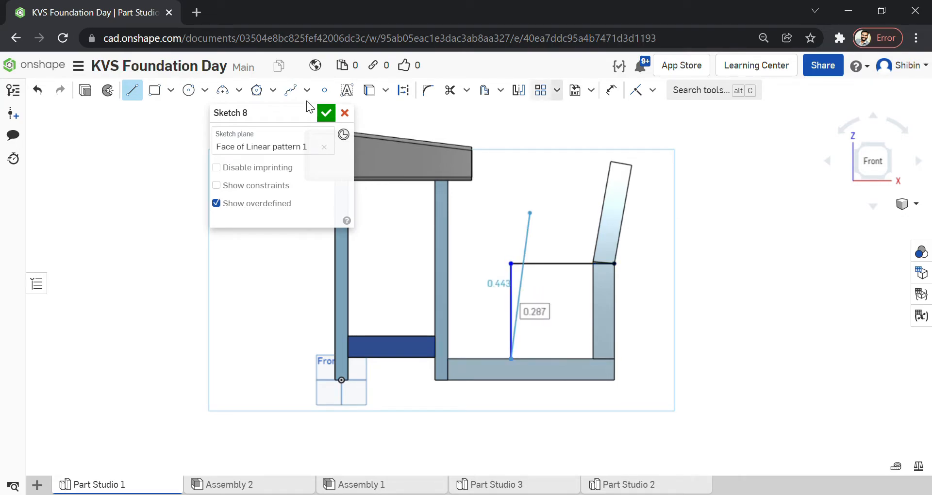
Sketch a horizontal line about 0.247 m long from the middle of the vertical seat line to the upright beam.
{"action": "left_click", "coordinate": [132, 90]}
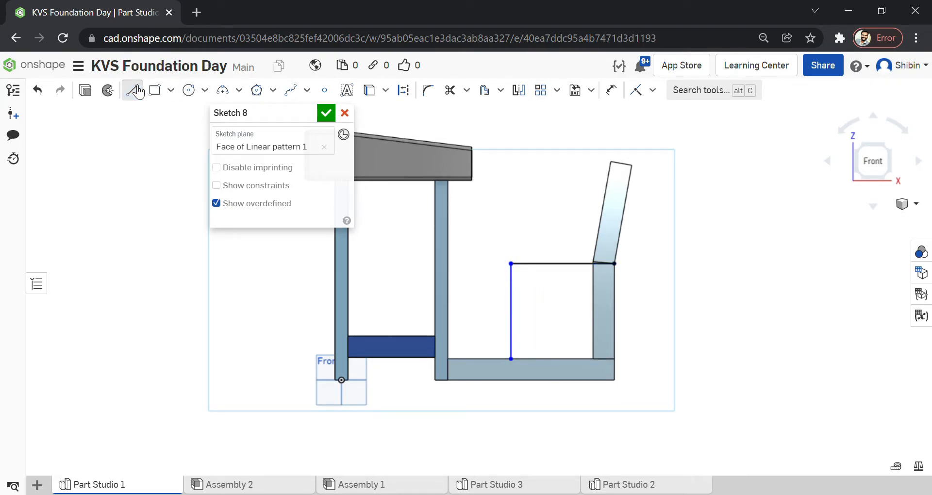
{"action": "left_click", "coordinate": [512, 304]}
{"action": "left_click", "coordinate": [600, 311]}
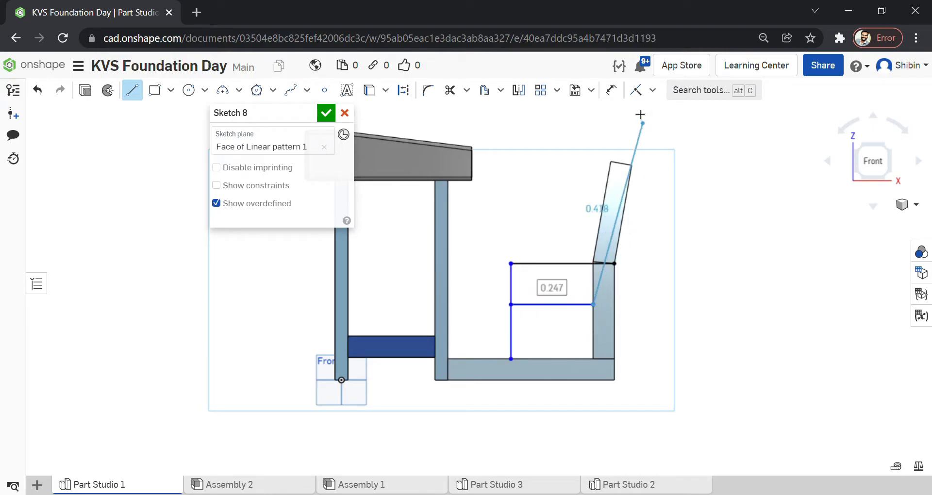
Dimension the upper horizontal seat line at 0.3 m.
{"action": "left_click", "coordinate": [612, 90]}
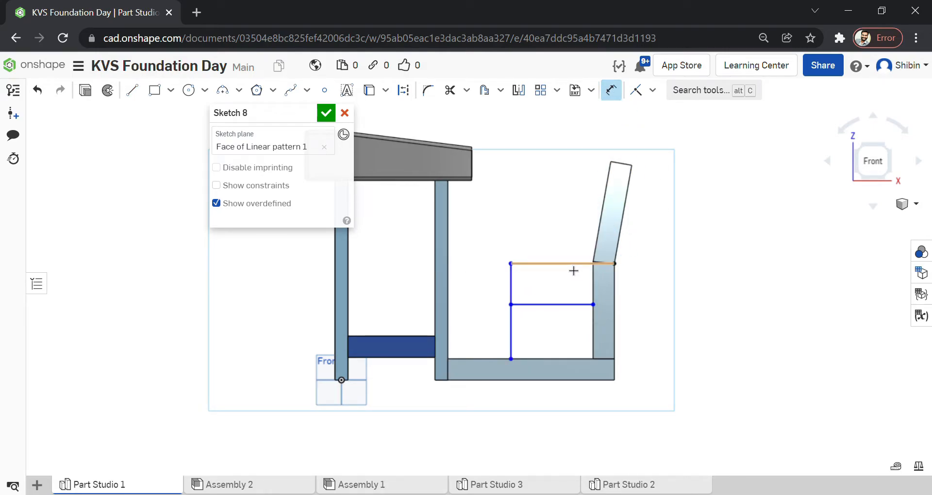
{"action": "left_click", "coordinate": [574, 270]}
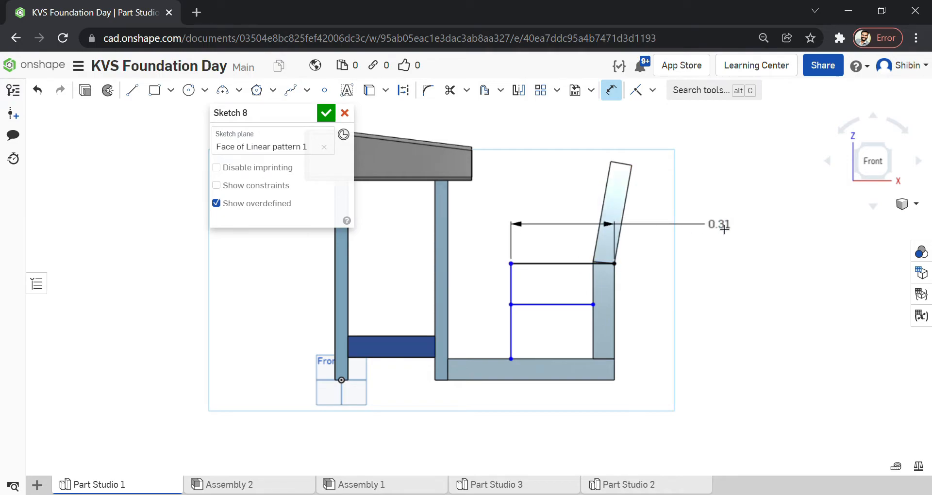
{"action": "left_click", "coordinate": [720, 226]}
{"action": "key", "text": "BackSpace"}
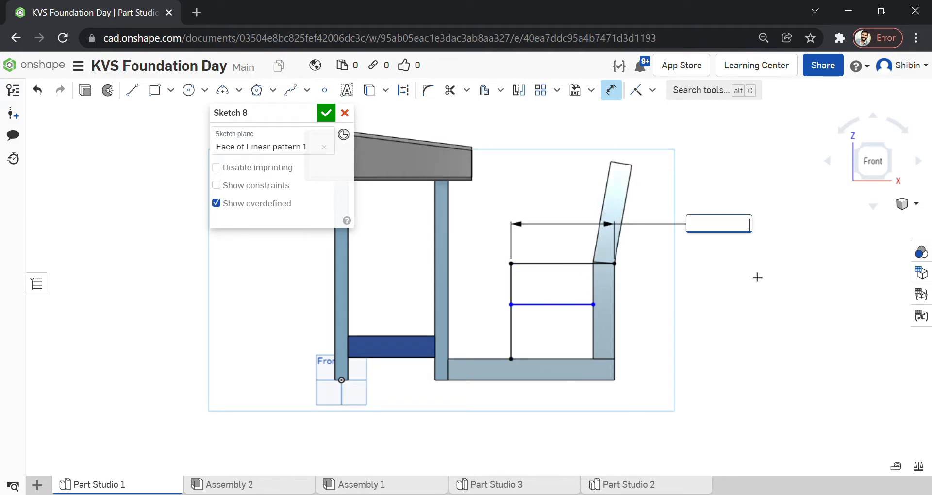
{"action": "type", "text": ".3"}
{"action": "key", "text": "Return"}
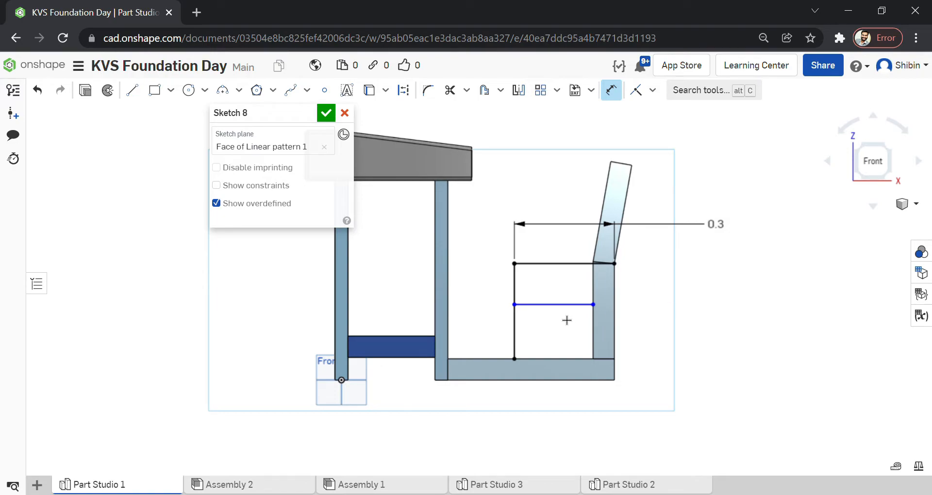
Try dimensioning the middle line's height from the floor beam's lower edge and undo the dimension.
{"action": "left_click", "coordinate": [564, 359]}
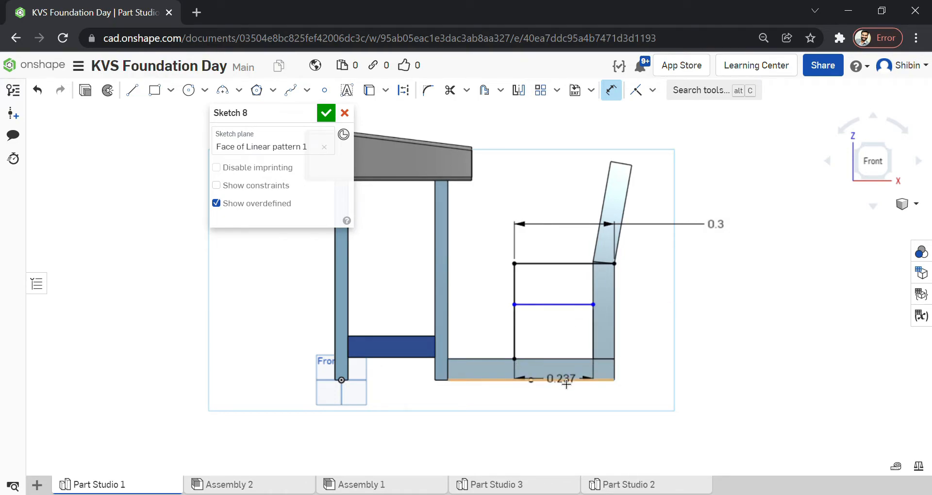
{"action": "left_click", "coordinate": [567, 382]}
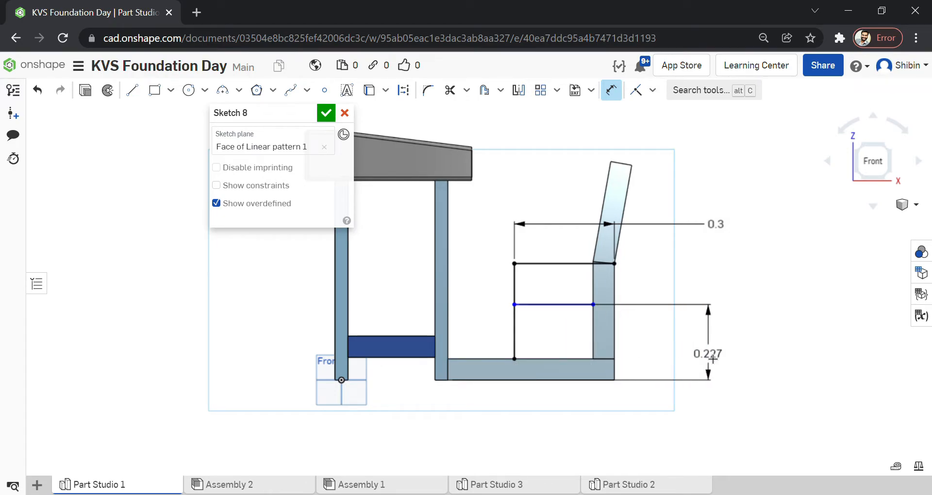
{"action": "left_click", "coordinate": [627, 385]}
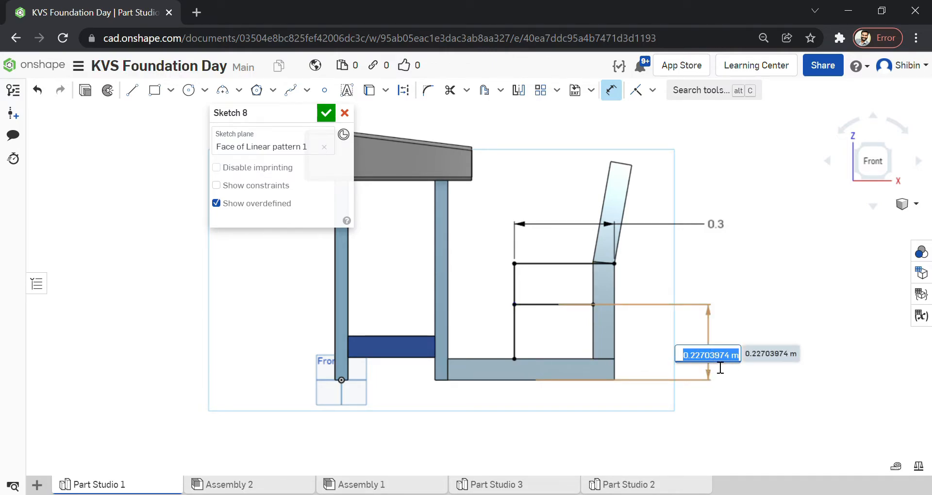
{"action": "key", "text": "Return"}
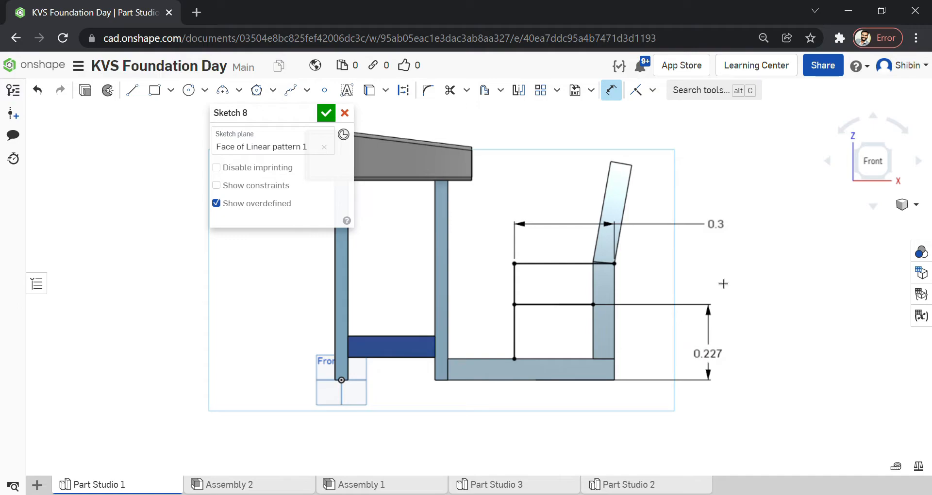
{"action": "key", "text": "Escape"}
{"action": "key", "text": "ctrl+z"}
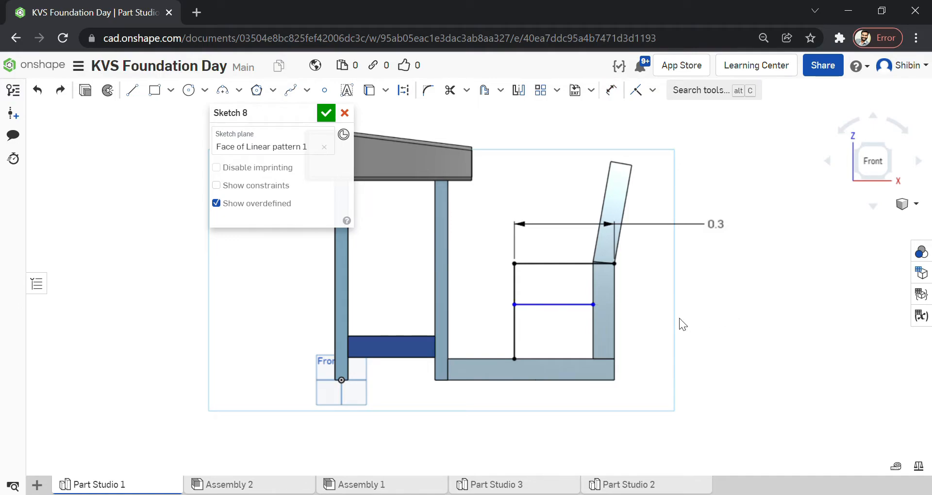
Nudge the middle horizontal seat line slightly upward.
{"action": "scroll", "coordinate": [662, 322], "scroll_direction": "down", "scroll_amount": 3}
{"action": "scroll", "coordinate": [595, 302], "scroll_direction": "up", "scroll_amount": 3}
{"action": "left_click", "coordinate": [480, 217]}
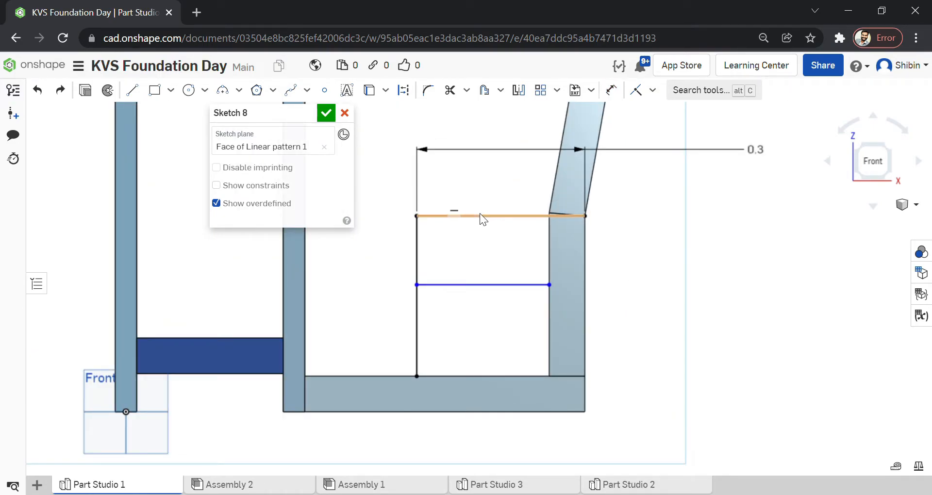
{"action": "left_click", "coordinate": [482, 296]}
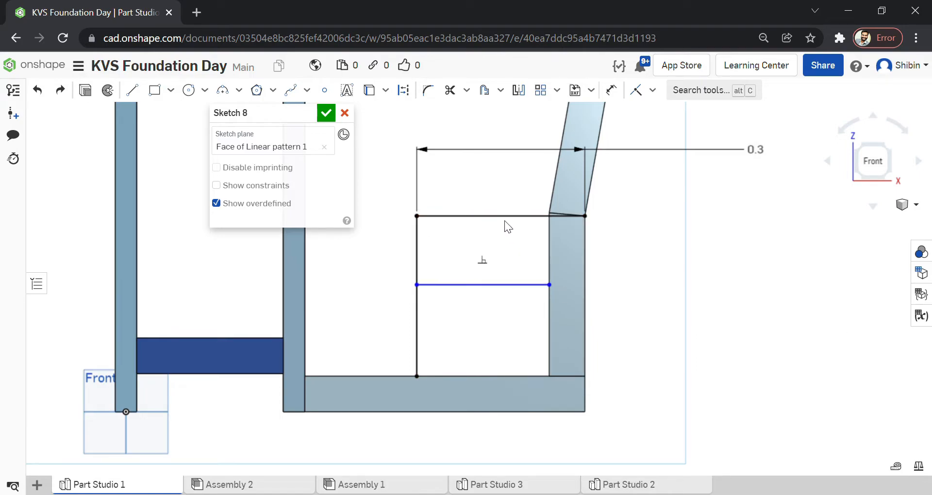
{"action": "left_click", "coordinate": [788, 275]}
{"action": "mouse_move", "coordinate": [503, 289]}
{"action": "left_mouse_down"}
{"action": "mouse_move", "coordinate": [500, 252]}
{"action": "mouse_move", "coordinate": [496, 289]}
{"action": "left_mouse_up"}
Dimension the middle line 0.22 m above the floor beam's bottom outer corner and finish the sketch.
{"action": "left_click", "coordinate": [612, 94]}
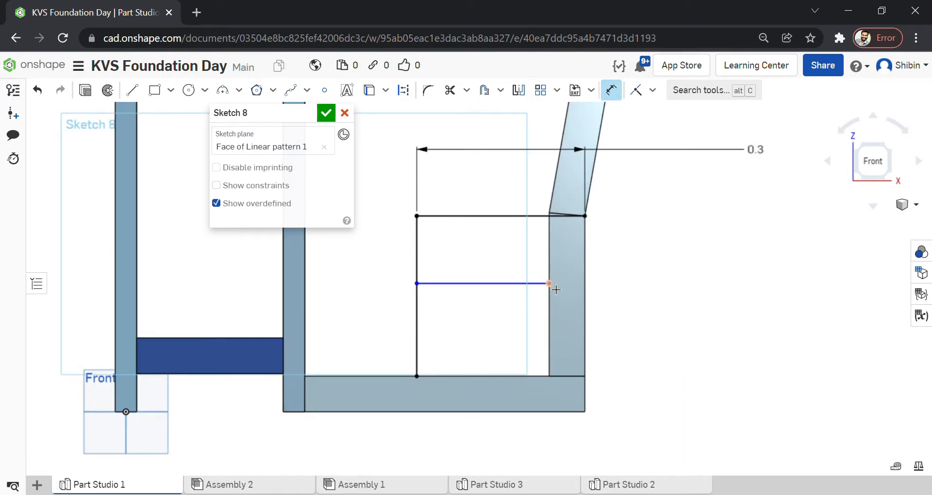
{"action": "left_click", "coordinate": [589, 414]}
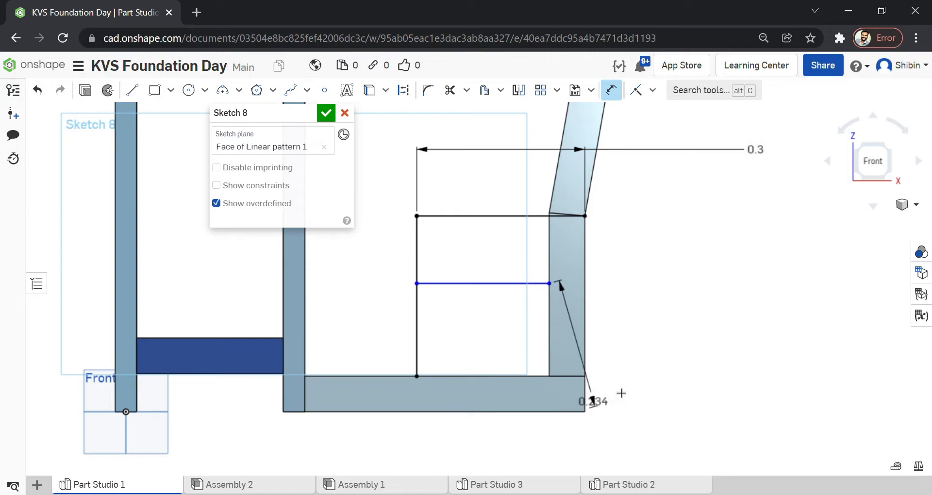
{"action": "left_click", "coordinate": [714, 372]}
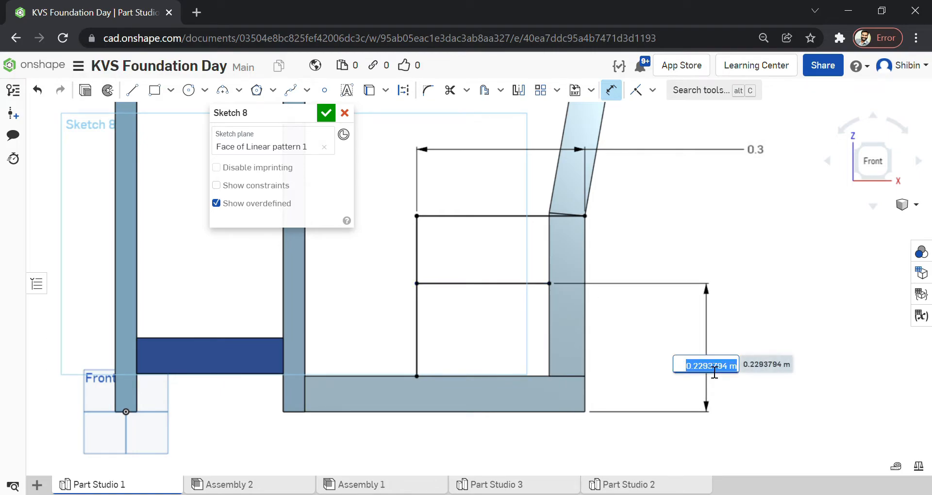
{"action": "key", "text": "BackSpace"}
{"action": "type", "text": ".22"}
{"action": "key", "text": "Return"}
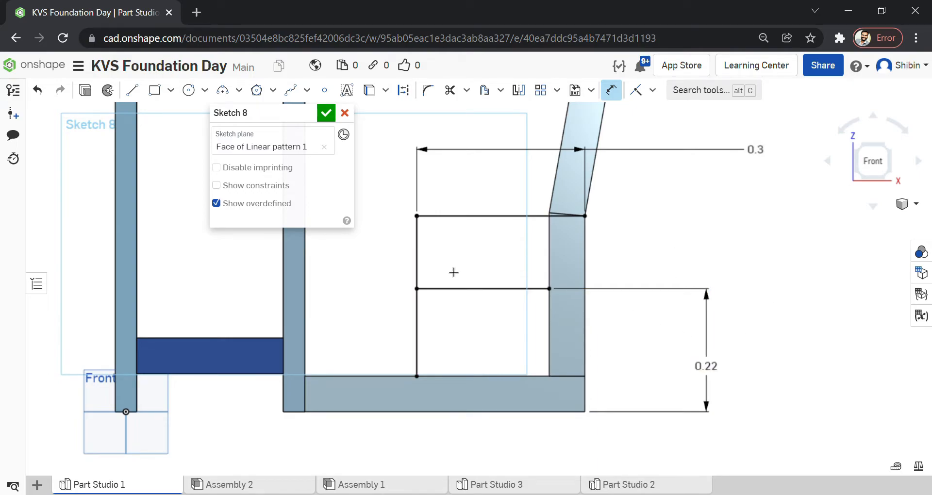
{"action": "left_click", "coordinate": [326, 114]}
Create Timber Lumber 2 x 3 beams along the upper, middle and vertical seat sketch lines with all joints mitered.
{"action": "left_click", "coordinate": [733, 93]}
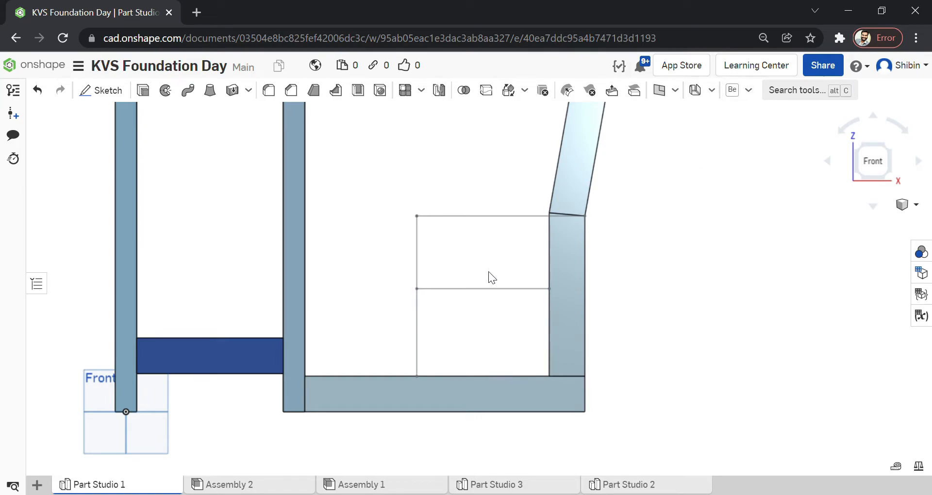
{"action": "left_click", "coordinate": [468, 215]}
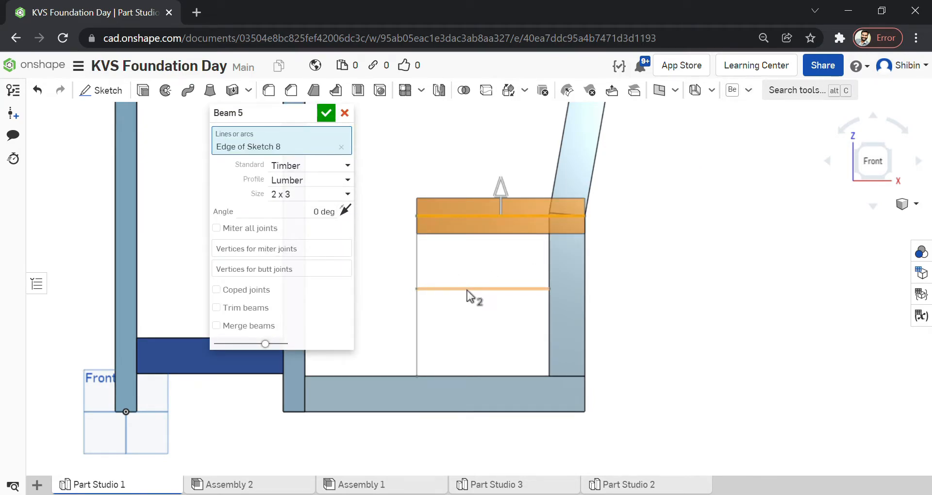
{"action": "left_click", "coordinate": [467, 290]}
{"action": "left_click", "coordinate": [417, 261]}
{"action": "right_click_drag", "start_coordinate": [488, 272], "coordinate": [505, 289]}
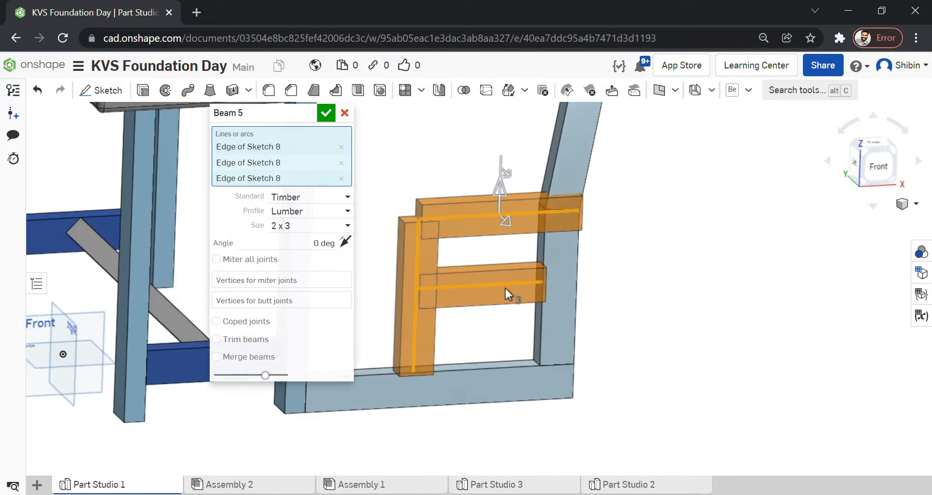
{"action": "scroll", "coordinate": [439, 222], "scroll_direction": "up", "scroll_amount": 2}
{"action": "right_click_drag", "start_coordinate": [539, 185], "coordinate": [554, 194]}
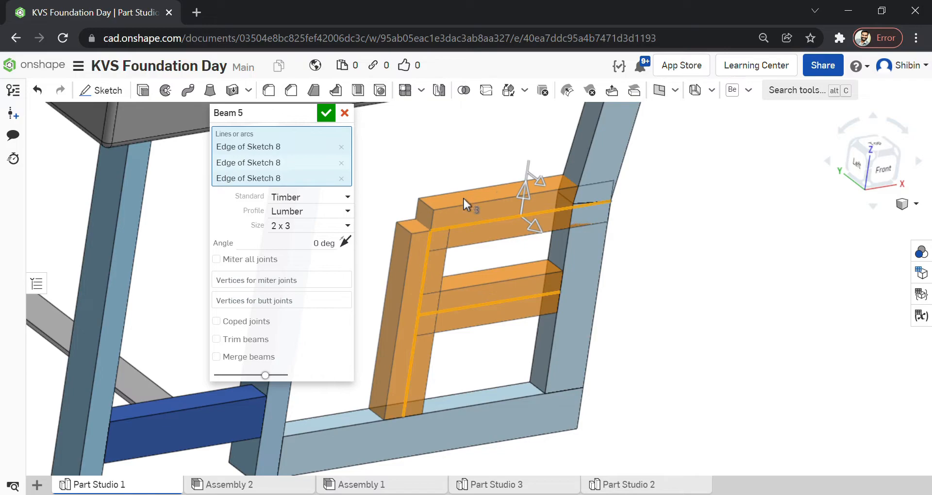
{"action": "left_click", "coordinate": [217, 259]}
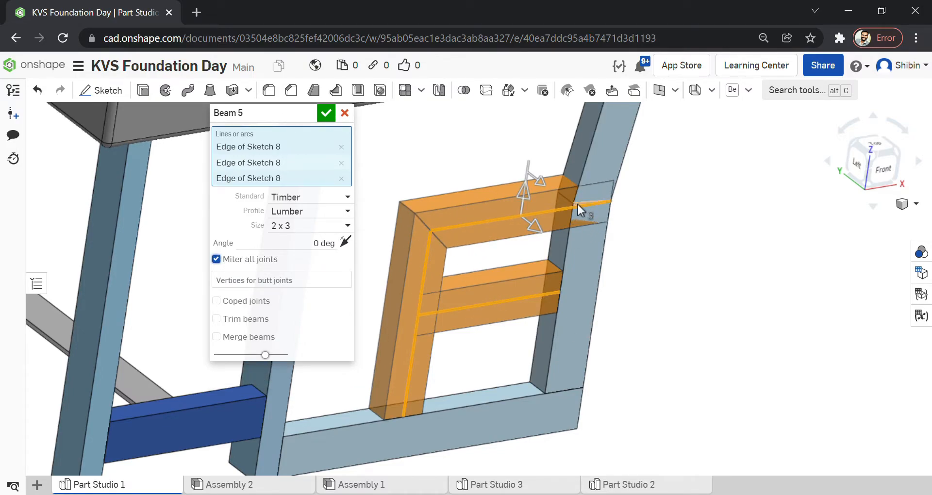
Trim the new seat beams to the upright and leaning backrest parts and complete the beam feature.
{"action": "scroll", "coordinate": [578, 205], "scroll_direction": "up", "scroll_amount": 3}
{"action": "scroll", "coordinate": [525, 238], "scroll_direction": "down", "scroll_amount": 4}
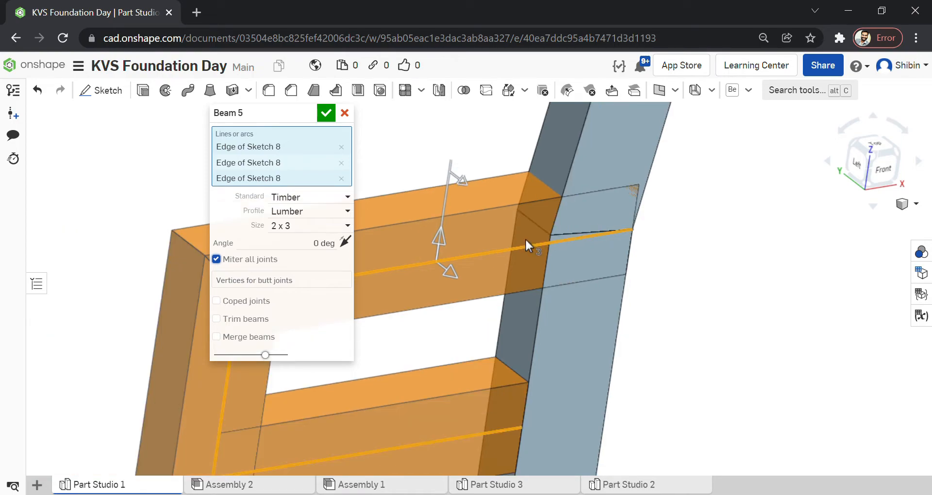
{"action": "left_click", "coordinate": [241, 321]}
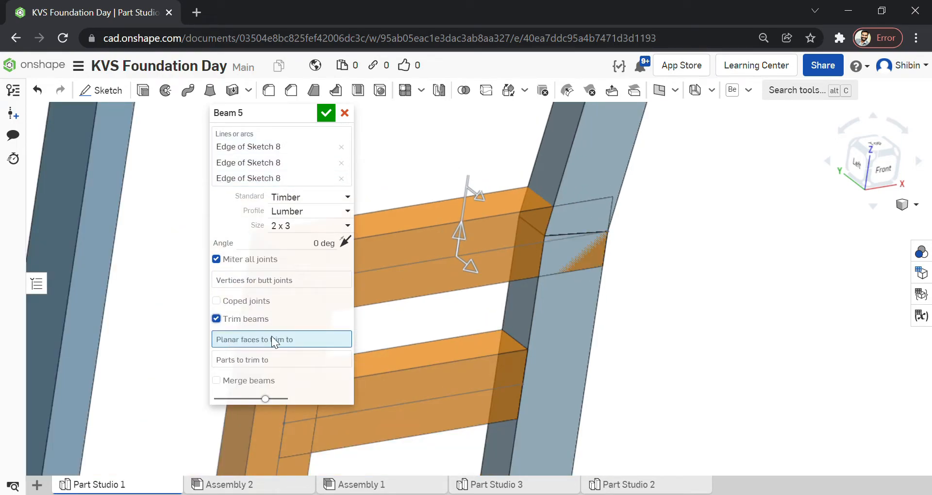
{"action": "left_click", "coordinate": [232, 363]}
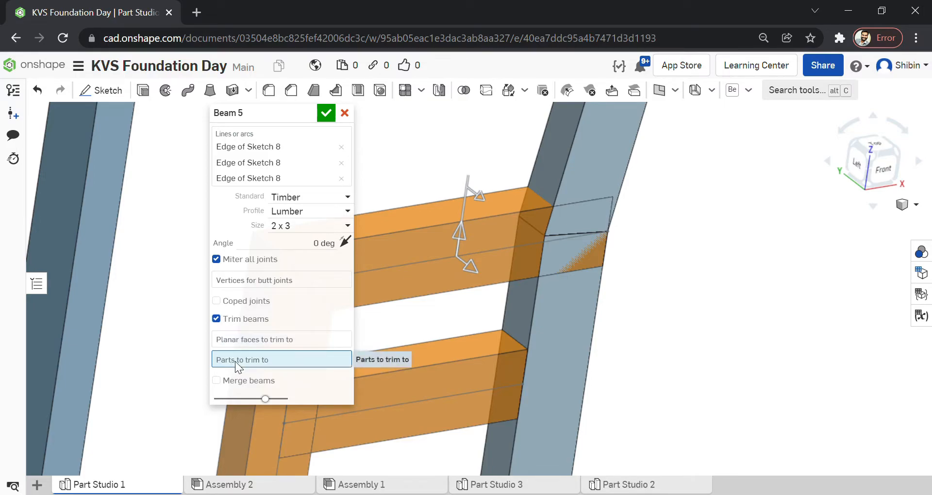
{"action": "left_click", "coordinate": [600, 163]}
{"action": "left_click", "coordinate": [562, 324]}
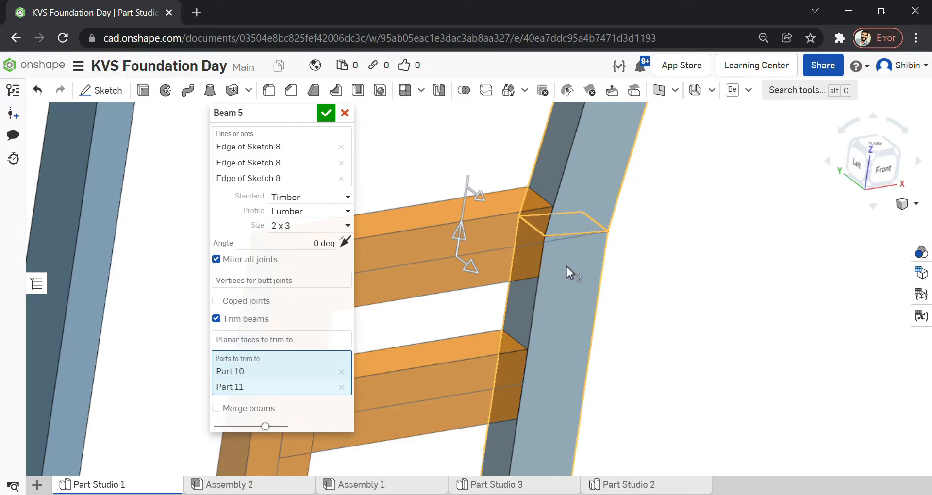
{"action": "scroll", "coordinate": [578, 229], "scroll_direction": "down", "scroll_amount": 2}
{"action": "mouse_move", "coordinate": [624, 231]}
{"action": "right_mouse_down"}
{"action": "mouse_move", "coordinate": [617, 216]}
{"action": "mouse_move", "coordinate": [602, 218]}
{"action": "mouse_move", "coordinate": [622, 225]}
{"action": "right_mouse_up"}
{"action": "scroll", "coordinate": [604, 223], "scroll_direction": "down", "scroll_amount": 3}
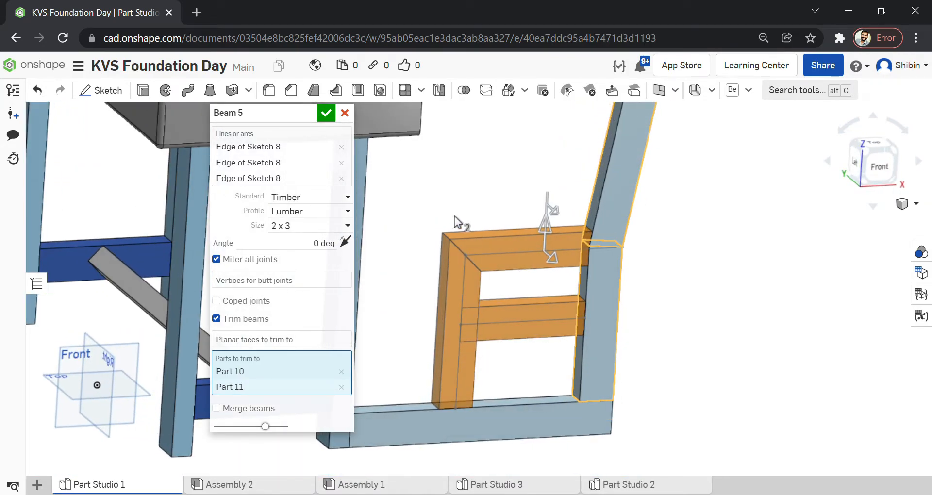
{"action": "left_click", "coordinate": [326, 113]}
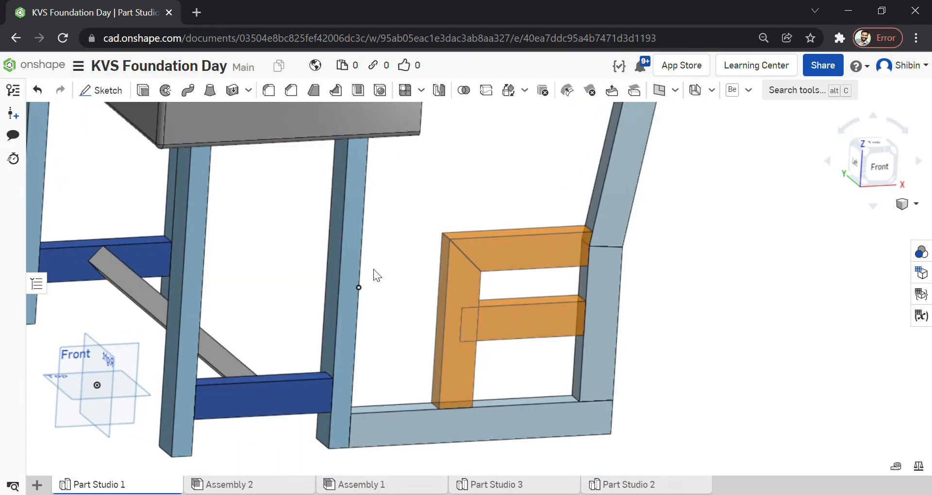
Start a linear part pattern of all the seat side frame beams, using the desktop's long edge on the seat side as direction.
{"action": "scroll", "coordinate": [485, 277], "scroll_direction": "down", "scroll_amount": 5}
{"action": "right_click_drag", "start_coordinate": [583, 287], "coordinate": [570, 270]}
{"action": "scroll", "coordinate": [642, 253], "scroll_direction": "down", "scroll_amount": 3}
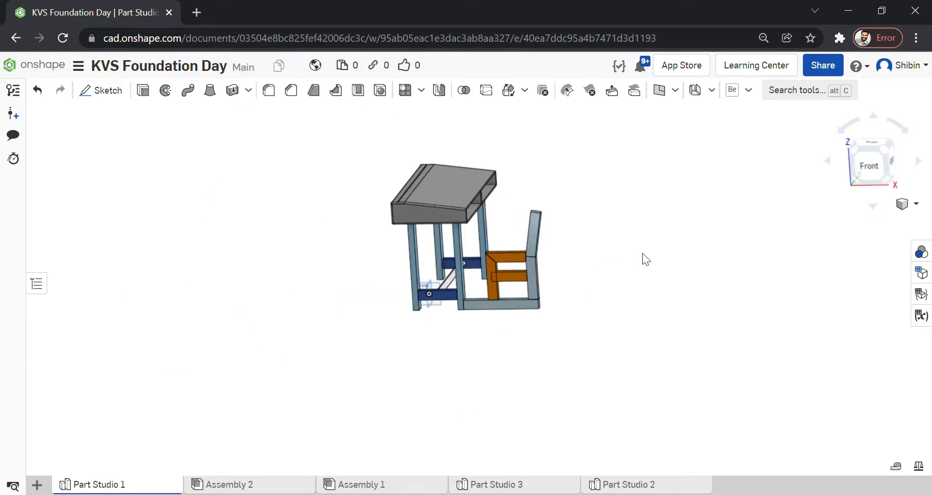
{"action": "right_click_drag", "start_coordinate": [649, 241], "coordinate": [603, 171]}
{"action": "left_click_drag", "start_coordinate": [603, 171], "coordinate": [509, 337]}
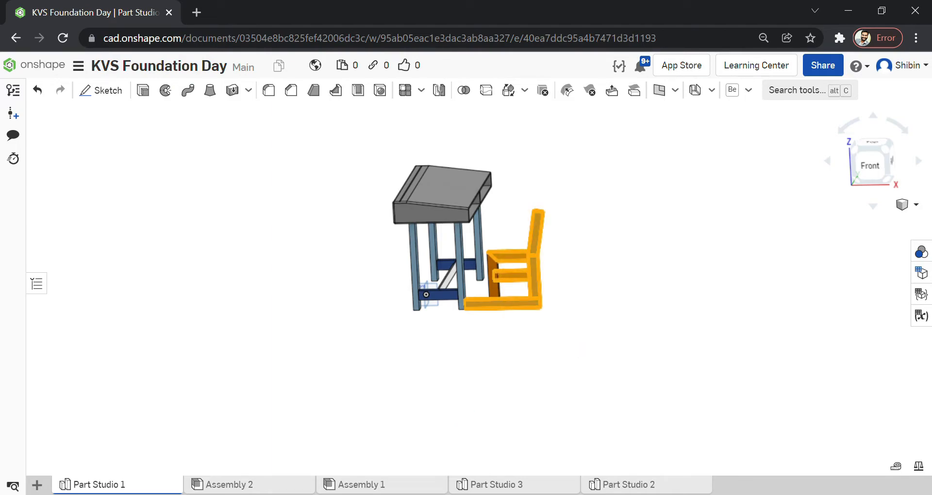
{"action": "scroll", "coordinate": [529, 296], "scroll_direction": "up", "scroll_amount": 4}
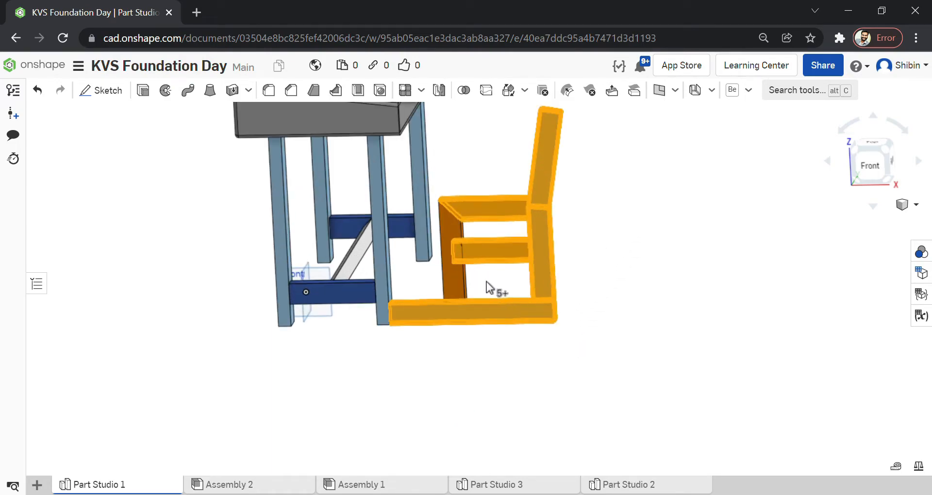
{"action": "scroll", "coordinate": [485, 335], "scroll_direction": "down", "scroll_amount": 4}
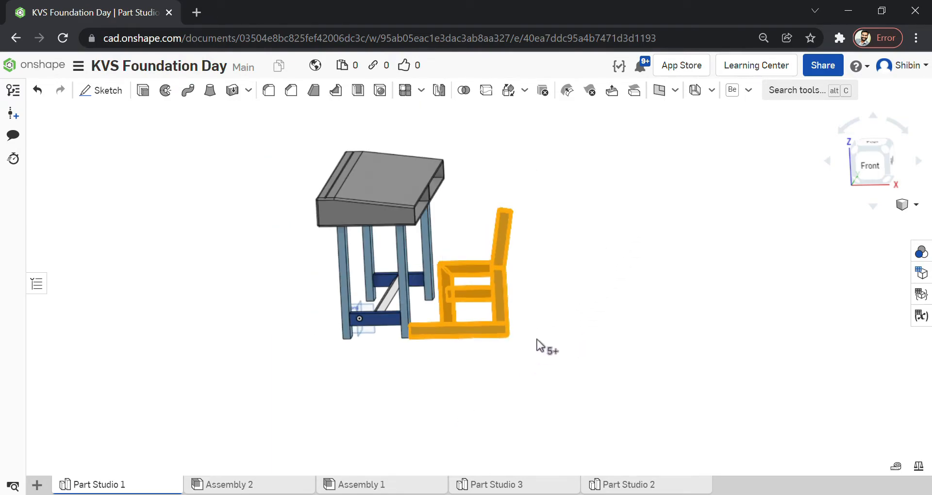
{"action": "left_click", "coordinate": [886, 156]}
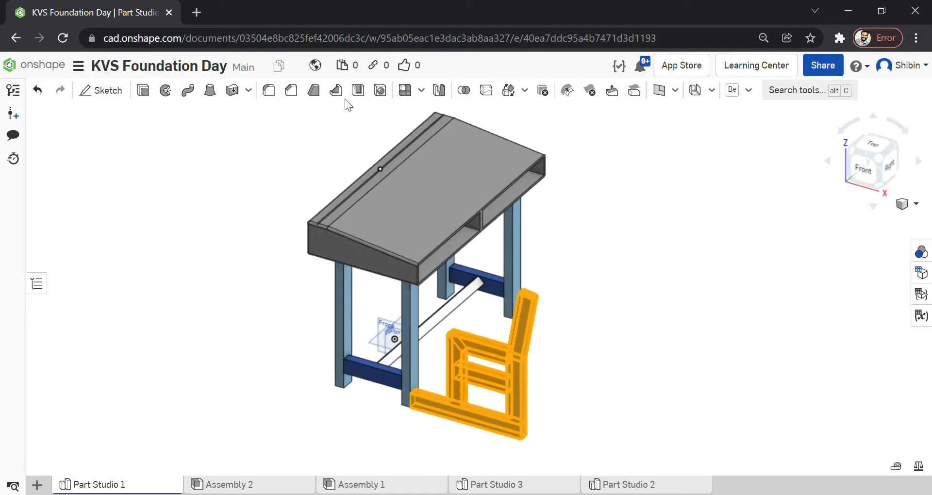
{"action": "left_click", "coordinate": [405, 91]}
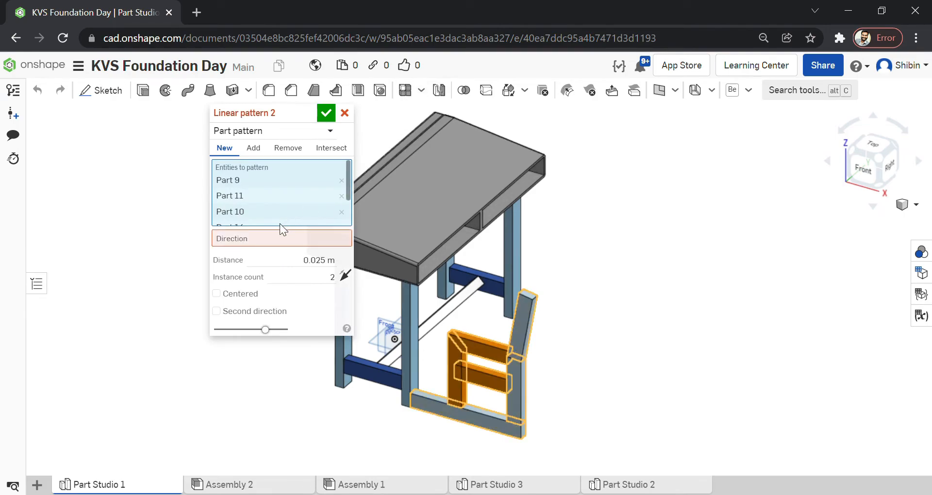
{"action": "left_click", "coordinate": [238, 237]}
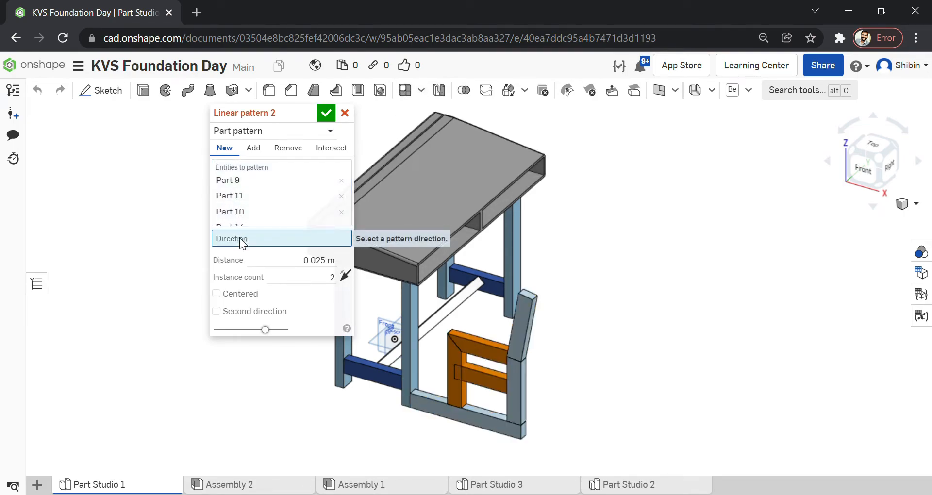
{"action": "left_click", "coordinate": [461, 230]}
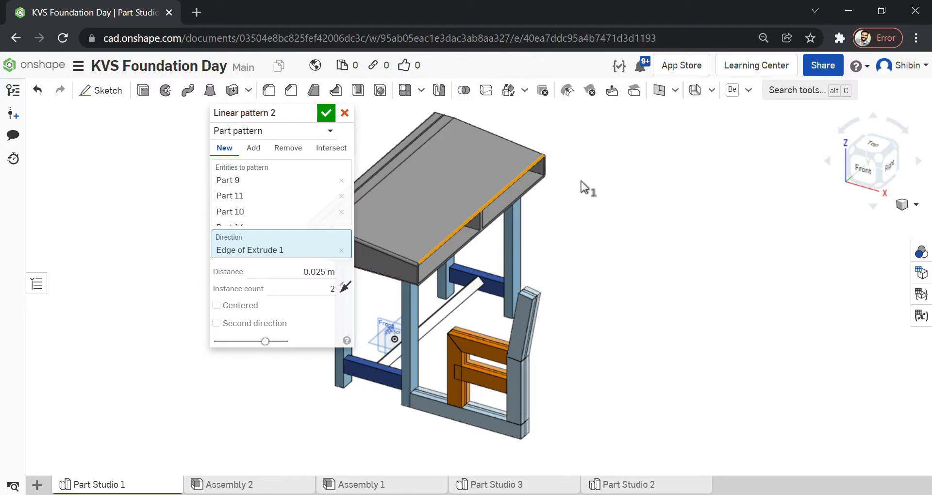
Set the pattern distance to 0.8 m to copy the seat frame to the desk's other side, and complete the pattern.
{"action": "left_click", "coordinate": [888, 165]}
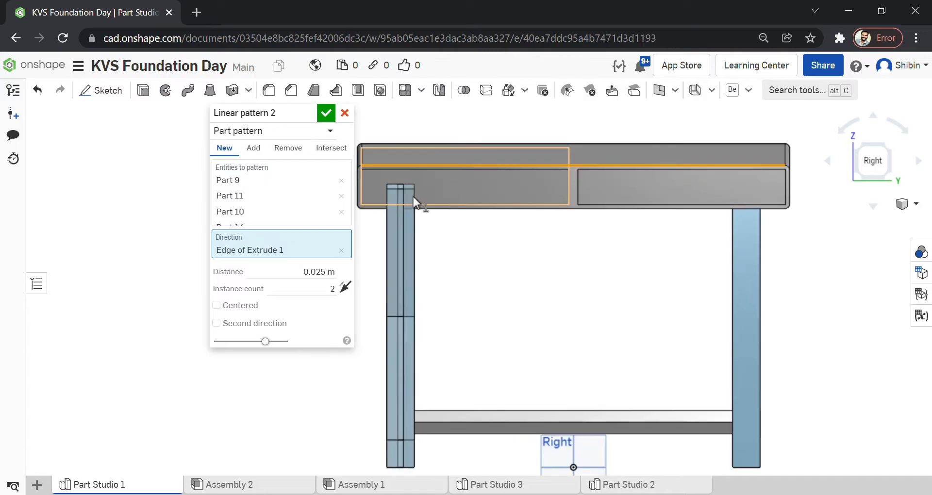
{"action": "left_click", "coordinate": [294, 274]}
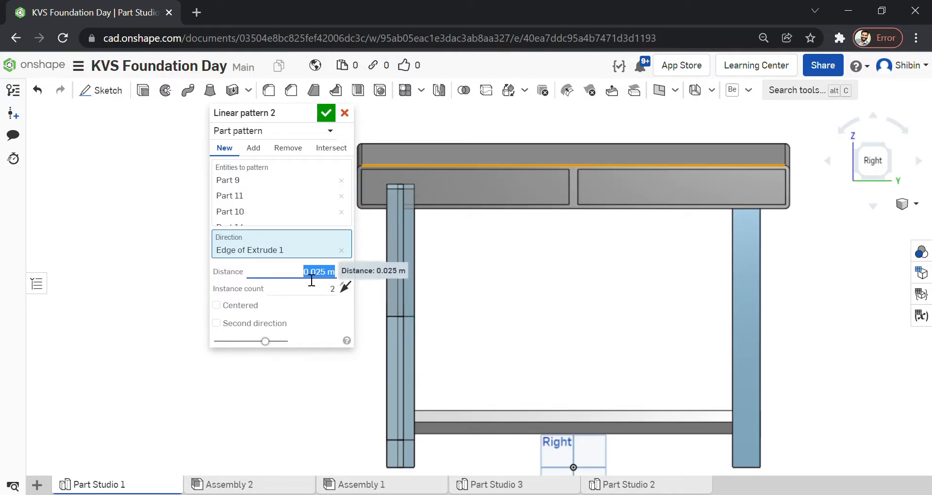
{"action": "type", "text": ".8"}
{"action": "key", "text": "Return"}
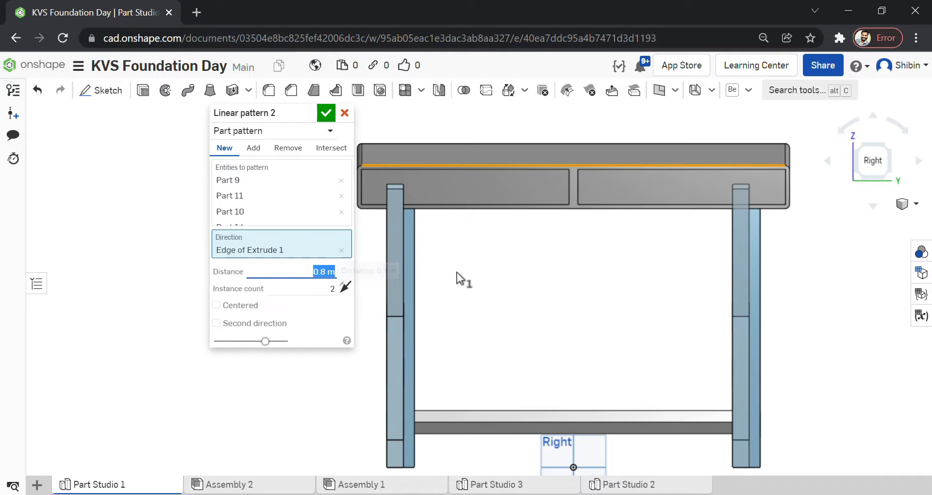
{"action": "right_click_drag", "start_coordinate": [474, 271], "coordinate": [661, 322]}
{"action": "scroll", "coordinate": [549, 388], "scroll_direction": "up", "scroll_amount": 3}
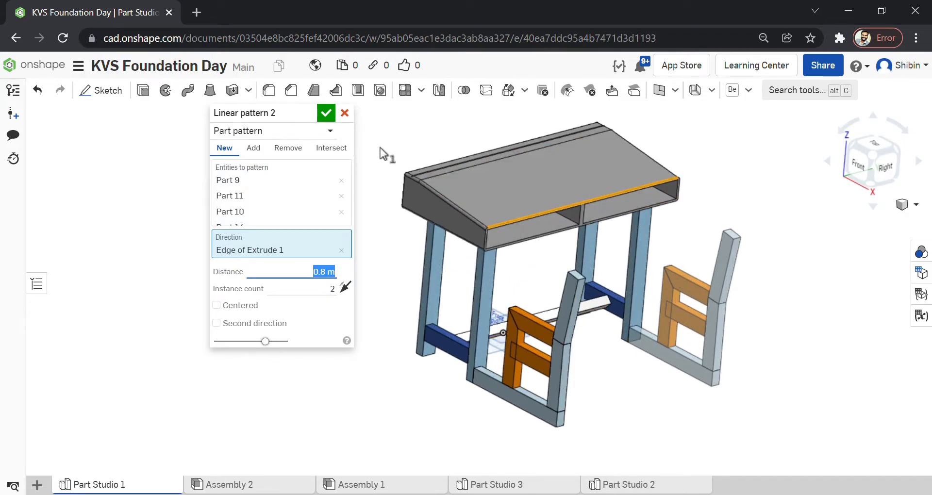
{"action": "left_click", "coordinate": [326, 112]}
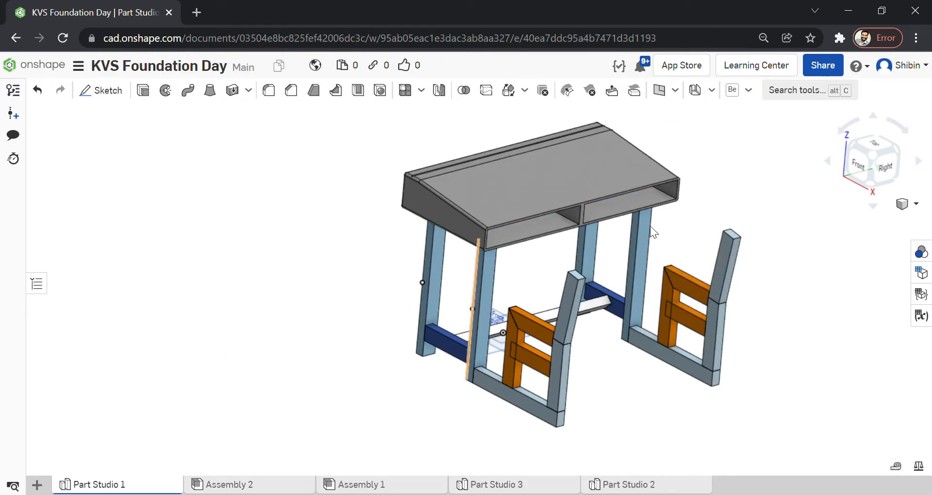
Start a sketch on the rear face of the original seat frame's leaning backrest part, viewed from the right.
{"action": "left_click", "coordinate": [886, 168]}
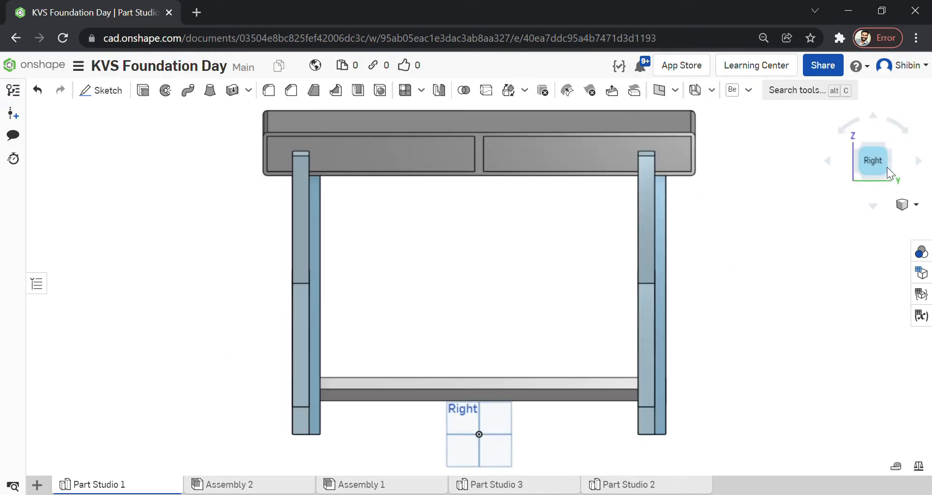
{"action": "scroll", "coordinate": [302, 172], "scroll_direction": "up", "scroll_amount": 5}
{"action": "left_click", "coordinate": [302, 172]}
{"action": "right_click_drag", "start_coordinate": [303, 173], "coordinate": [362, 194]}
{"action": "scroll", "coordinate": [362, 194], "scroll_direction": "down", "scroll_amount": 4}
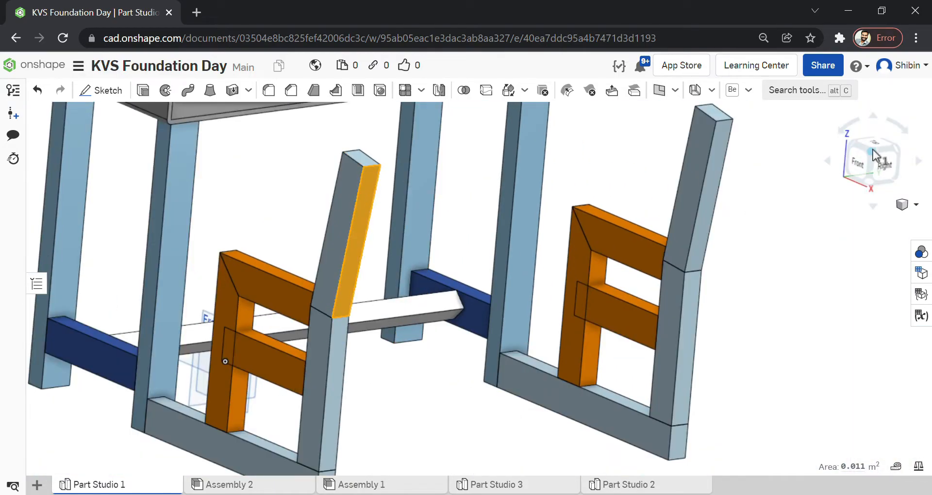
{"action": "left_click", "coordinate": [885, 168]}
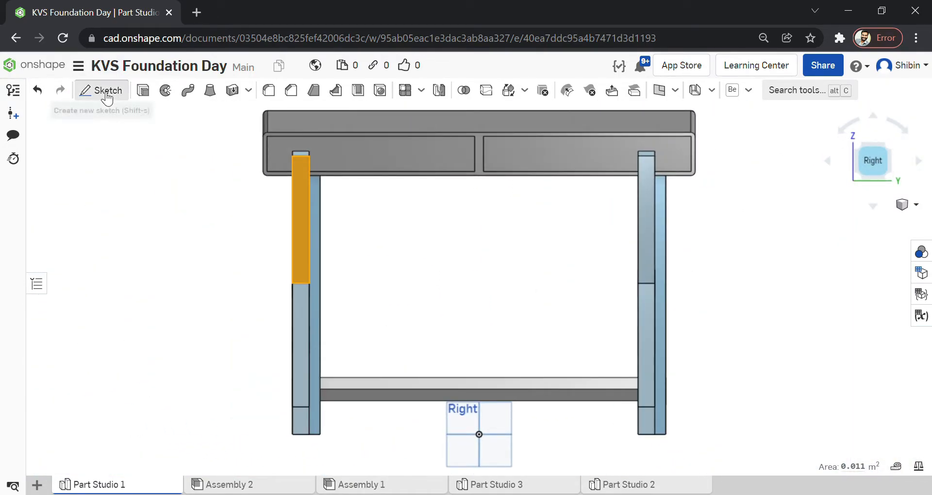
{"action": "left_click", "coordinate": [103, 92]}
Draw a horizontal line about 0.8 m long near the backrest tops, from the copied part's outer edge to the original's inner edge.
{"action": "left_click", "coordinate": [133, 92]}
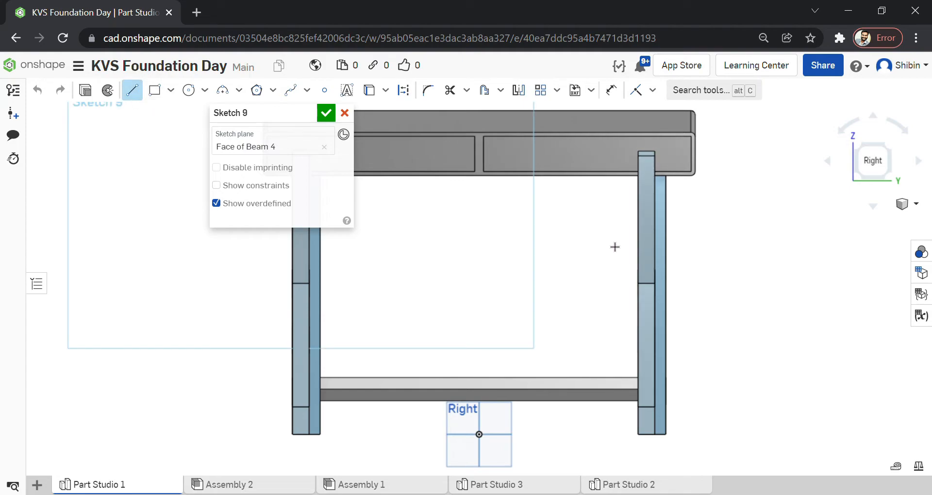
{"action": "scroll", "coordinate": [612, 241], "scroll_direction": "down", "scroll_amount": 2}
{"action": "scroll", "coordinate": [747, 212], "scroll_direction": "down", "scroll_amount": 2}
{"action": "left_click", "coordinate": [670, 185]}
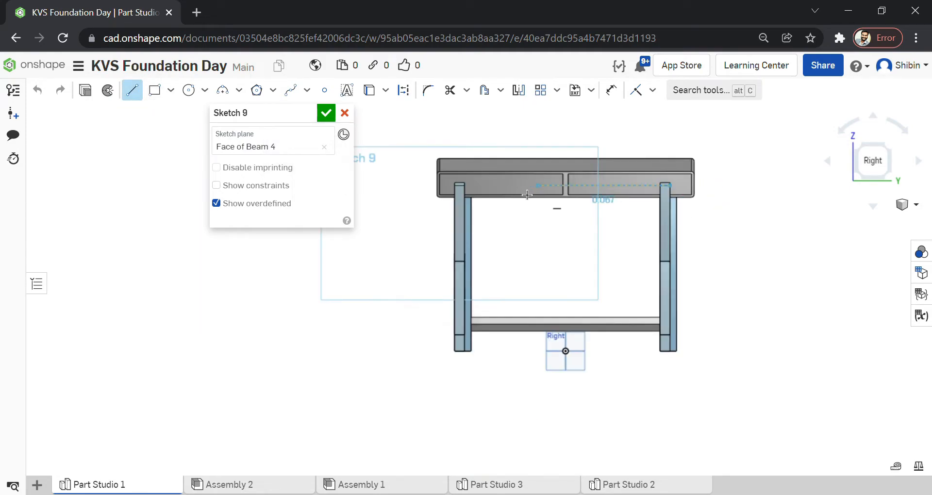
{"action": "left_click", "coordinate": [465, 185]}
{"action": "scroll", "coordinate": [708, 194], "scroll_direction": "up", "scroll_amount": 3}
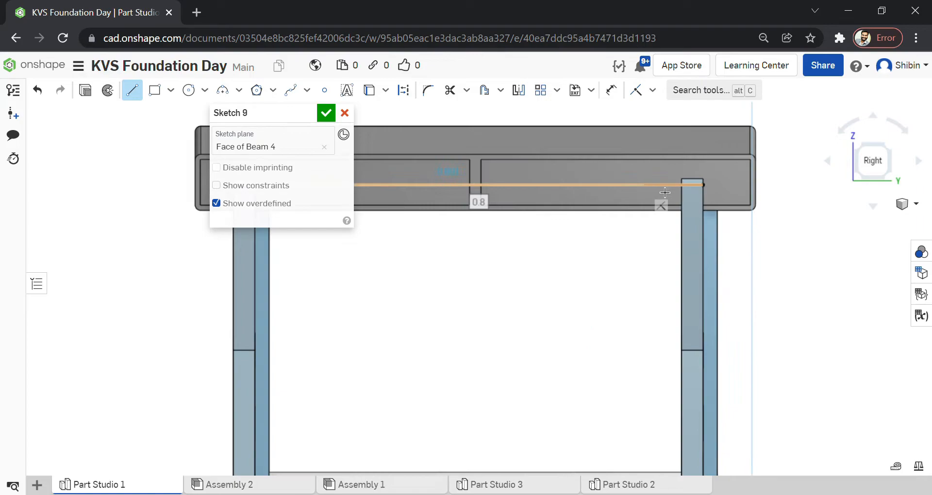
Draw a second horizontal line below the first between the inner edges of the two leaning backrest parts, and finish the sketch.
{"action": "left_click", "coordinate": [136, 92]}
{"action": "left_click", "coordinate": [135, 92]}
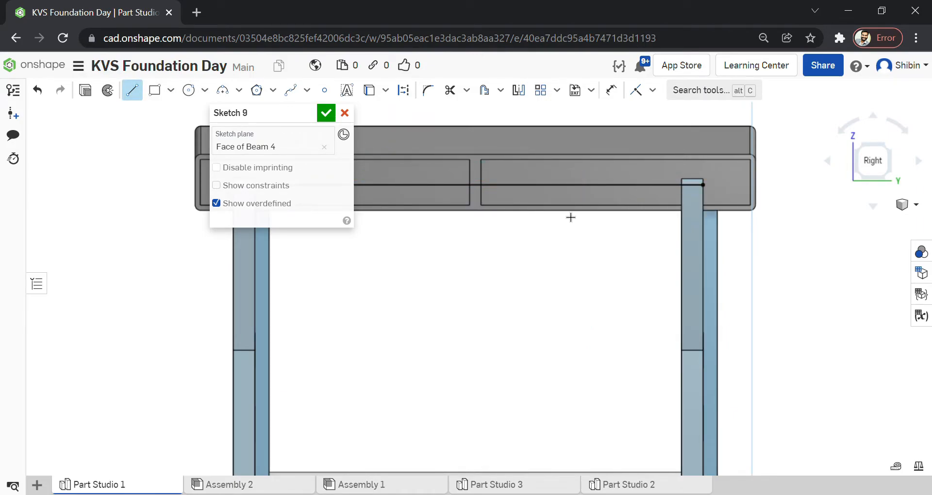
{"action": "left_click", "coordinate": [687, 271]}
{"action": "scroll", "coordinate": [733, 273], "scroll_direction": "down", "scroll_amount": 2}
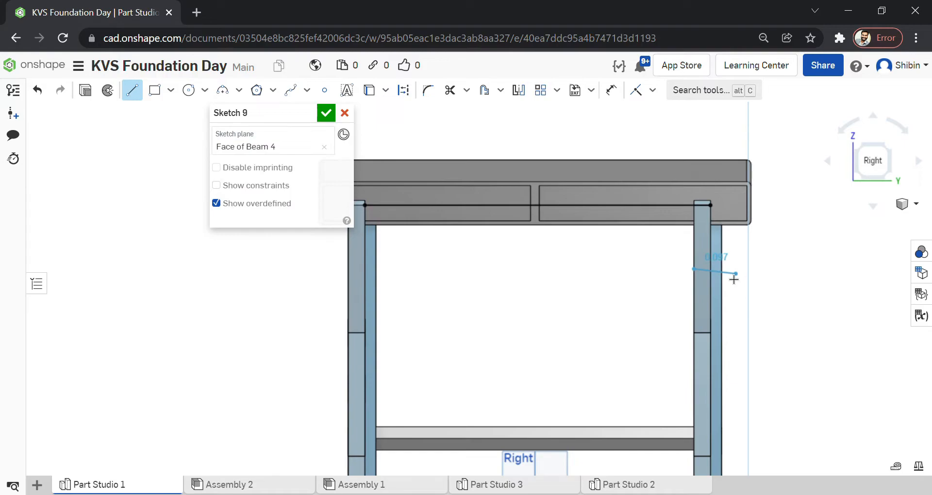
{"action": "left_click", "coordinate": [372, 276]}
{"action": "left_click", "coordinate": [326, 113]}
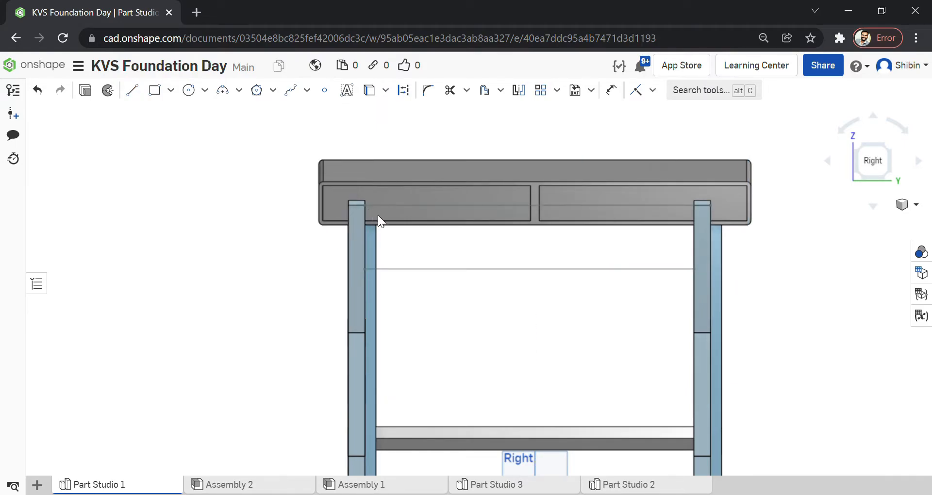
Set up Timber Lumber 2 x 3 beams along both horizontal backrest sketch lines.
{"action": "scroll", "coordinate": [242, 197], "scroll_direction": "down", "scroll_amount": 3}
{"action": "right_click_drag", "start_coordinate": [631, 313], "coordinate": [647, 316]}
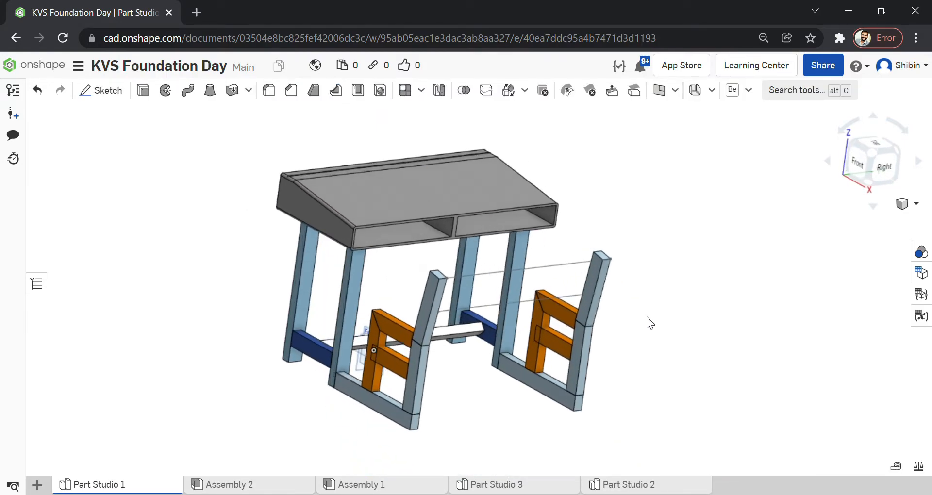
{"action": "scroll", "coordinate": [508, 376], "scroll_direction": "up", "scroll_amount": 3}
{"action": "right_click_drag", "start_coordinate": [658, 182], "coordinate": [728, 176]}
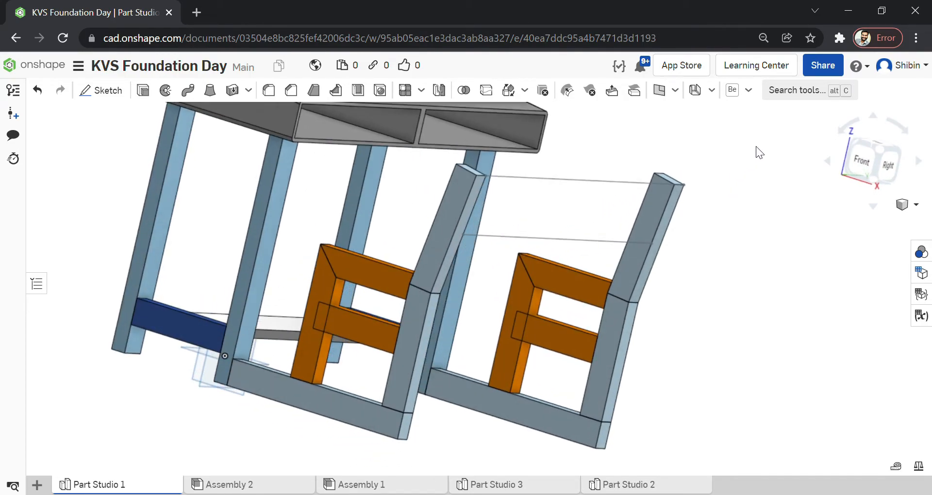
{"action": "left_click", "coordinate": [732, 90]}
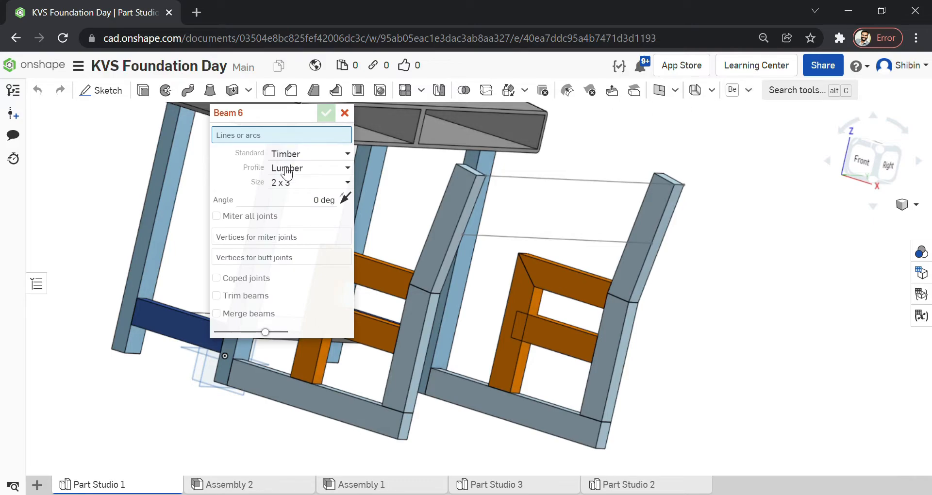
{"action": "left_click", "coordinate": [569, 180]}
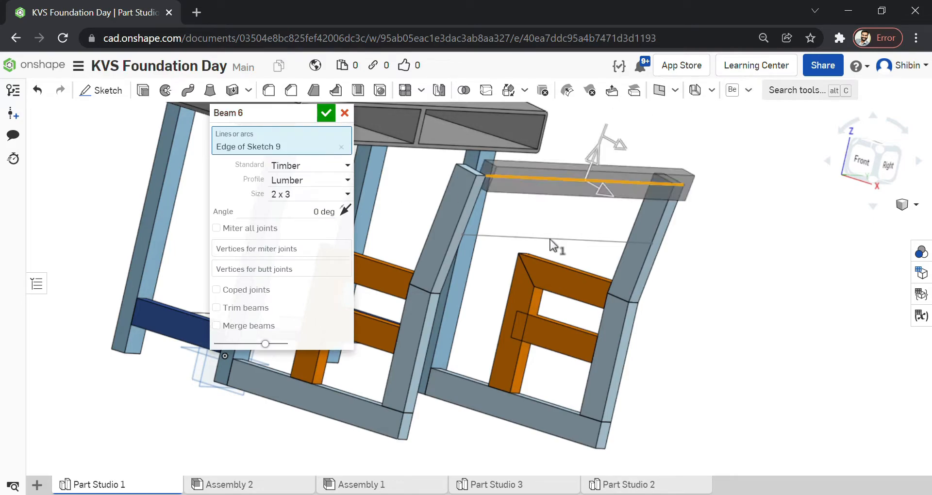
{"action": "left_click", "coordinate": [550, 239]}
{"action": "right_click_drag", "start_coordinate": [735, 288], "coordinate": [749, 297]}
{"action": "scroll", "coordinate": [594, 233], "scroll_direction": "up", "scroll_amount": 3}
{"action": "right_click_drag", "start_coordinate": [689, 260], "coordinate": [666, 270]}
{"action": "scroll", "coordinate": [666, 270], "scroll_direction": "down", "scroll_amount": 1}
{"action": "scroll", "coordinate": [733, 240], "scroll_direction": "down", "scroll_amount": 2}
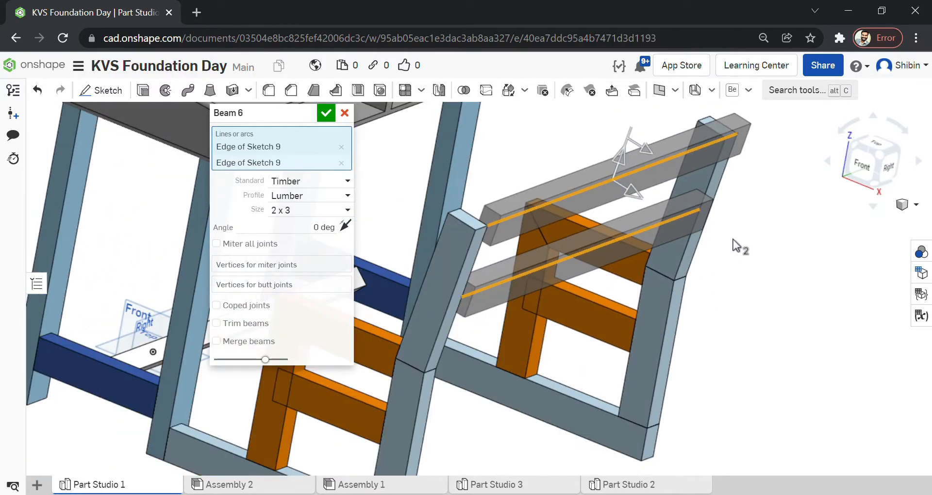
Shift the beam profile's alignment so both backrest rails sit below their sketch lines, between the leaning backrest parts.
{"action": "left_click", "coordinate": [632, 194]}
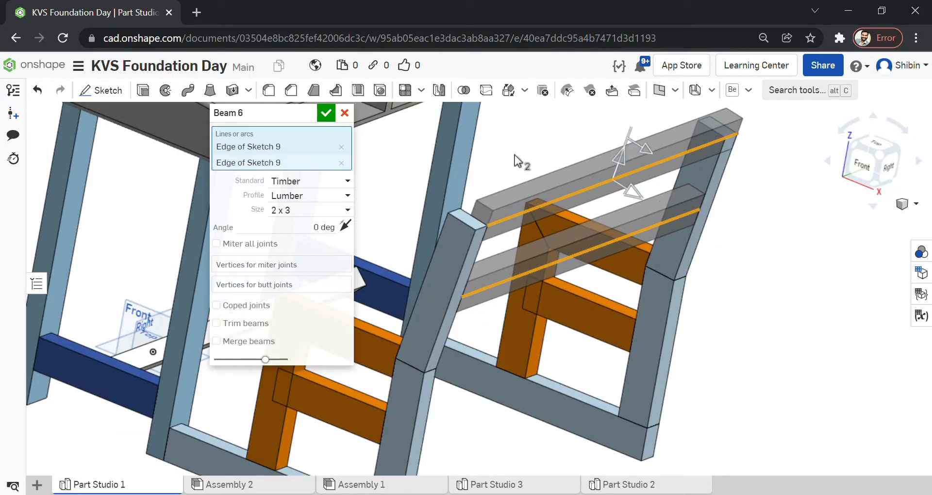
{"action": "left_click", "coordinate": [621, 165]}
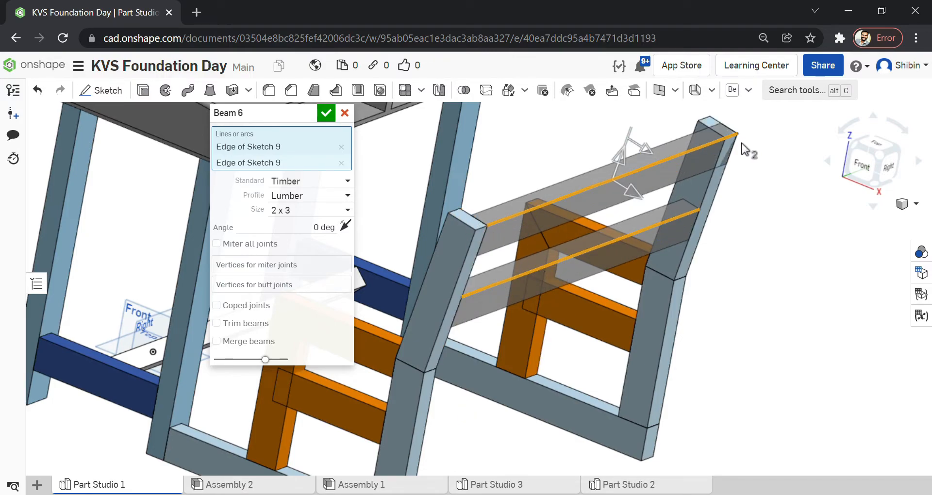
{"action": "right_click_drag", "start_coordinate": [701, 245], "coordinate": [764, 208]}
{"action": "scroll", "coordinate": [743, 160], "scroll_direction": "up", "scroll_amount": 5}
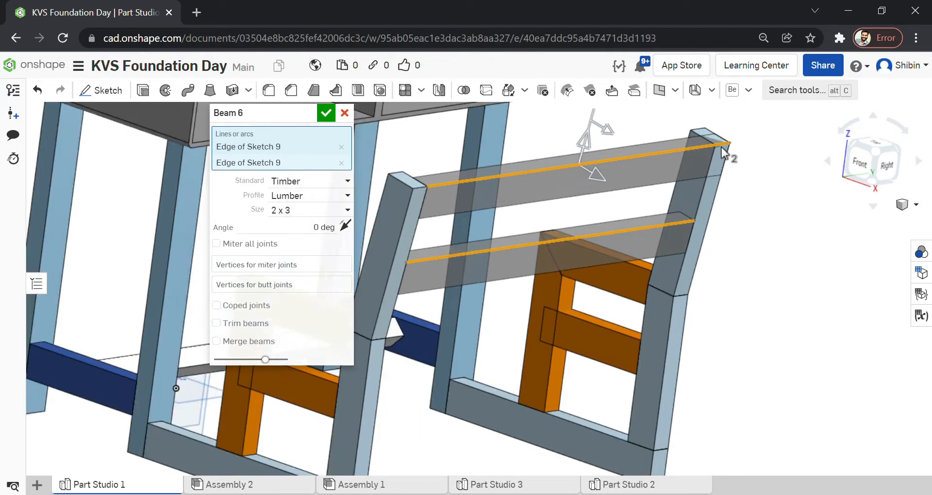
{"action": "scroll", "coordinate": [582, 357], "scroll_direction": "down", "scroll_amount": 5}
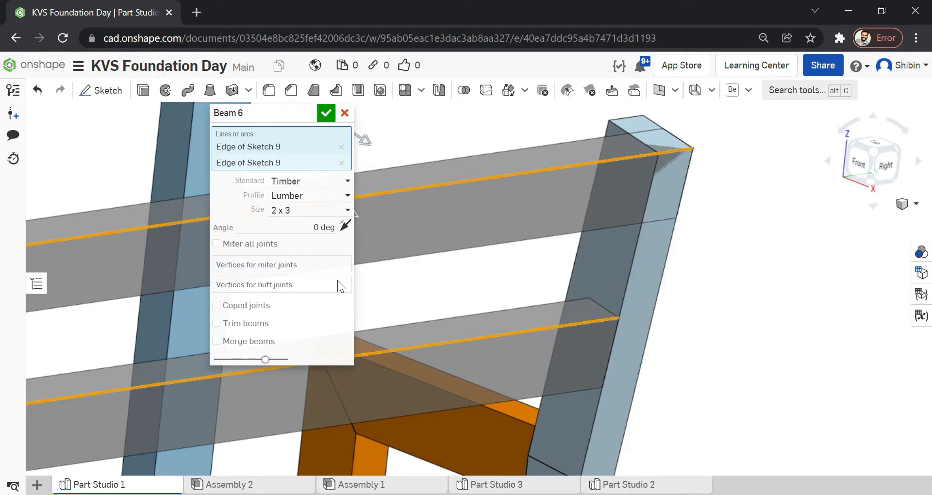
Trim the backrest rails to the copied frame's leaning backrest part and complete the beam feature.
{"action": "left_click", "coordinate": [246, 323]}
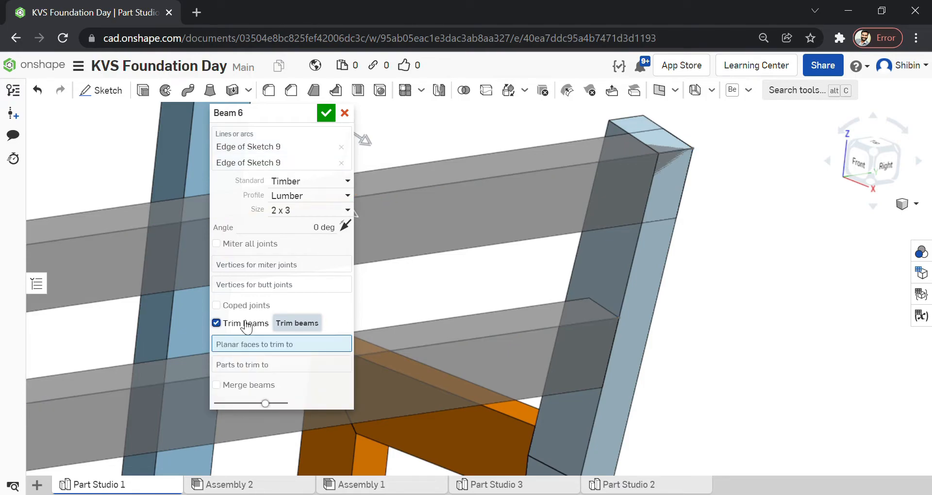
{"action": "left_click", "coordinate": [262, 365]}
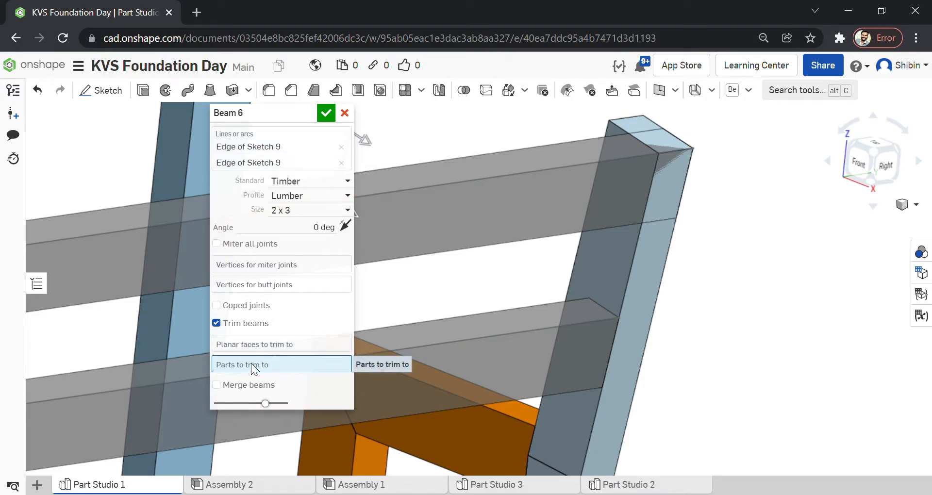
{"action": "left_click", "coordinate": [644, 260]}
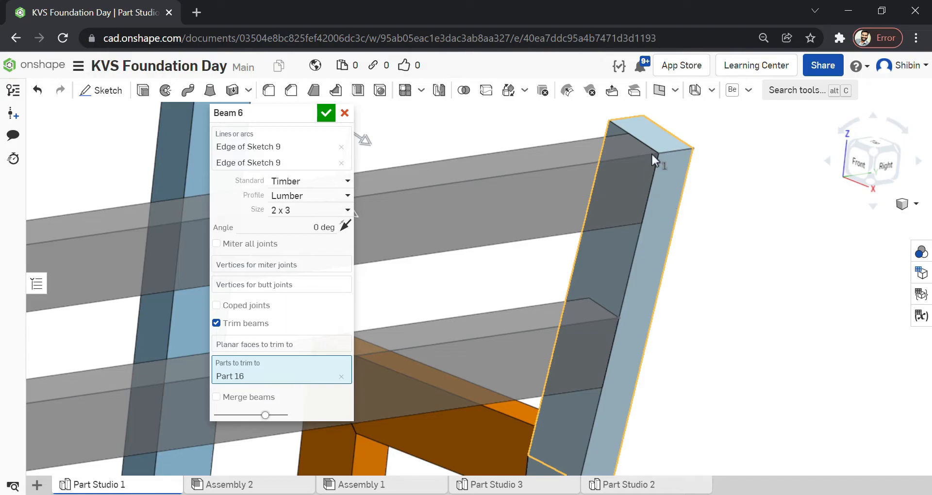
{"action": "left_click", "coordinate": [328, 116]}
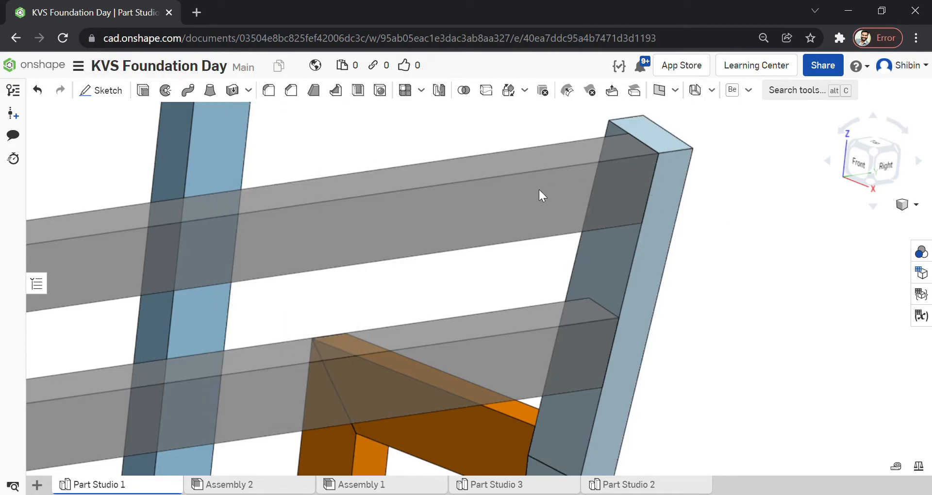
Start a sketch on the upright's rear face and draw a horizontal line about 0.838 m long between the uprights' outer edges at the backrest joint.
{"action": "scroll", "coordinate": [539, 191], "scroll_direction": "down", "scroll_amount": 4}
{"action": "right_click_drag", "start_coordinate": [636, 221], "coordinate": [676, 246]}
{"action": "right_click_drag", "start_coordinate": [569, 346], "coordinate": [618, 313]}
{"action": "left_click", "coordinate": [870, 162]}
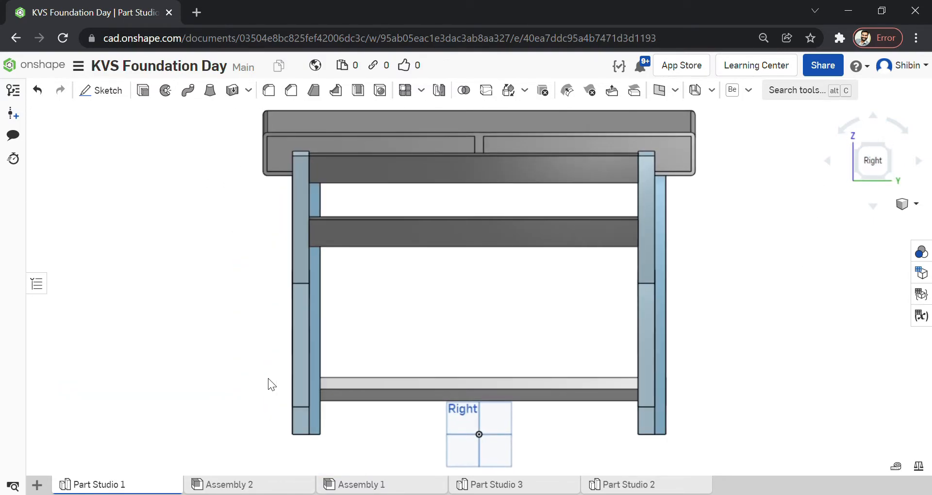
{"action": "scroll", "coordinate": [291, 354], "scroll_direction": "up", "scroll_amount": 5}
{"action": "left_click", "coordinate": [314, 280]}
{"action": "left_click", "coordinate": [121, 96]}
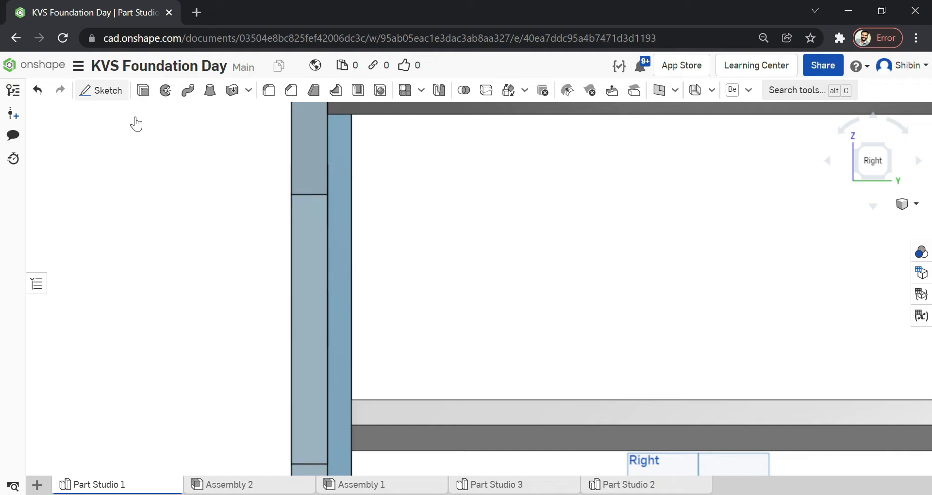
{"action": "scroll", "coordinate": [494, 324], "scroll_direction": "down", "scroll_amount": 5}
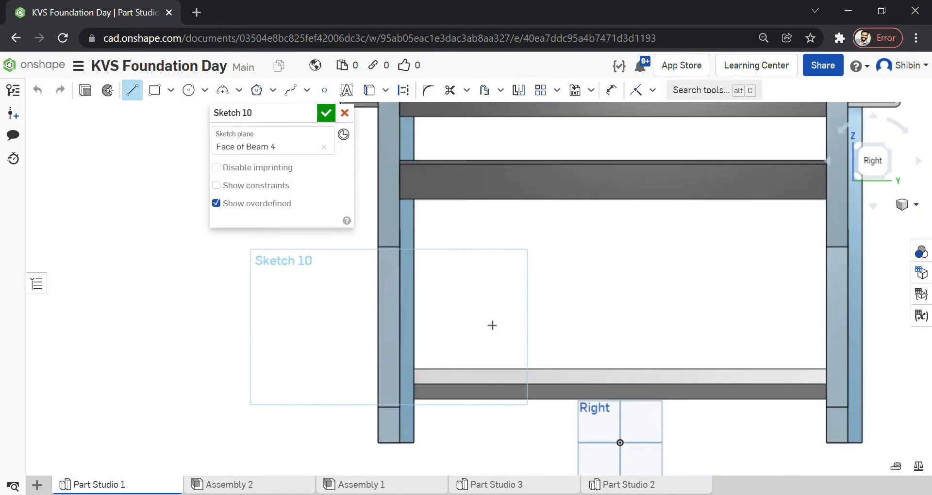
{"action": "left_click", "coordinate": [406, 265]}
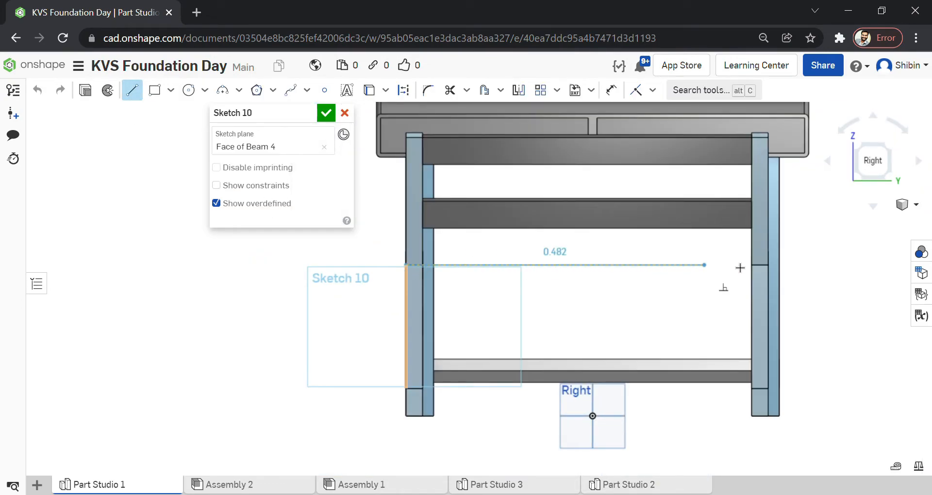
{"action": "left_click", "coordinate": [768, 265]}
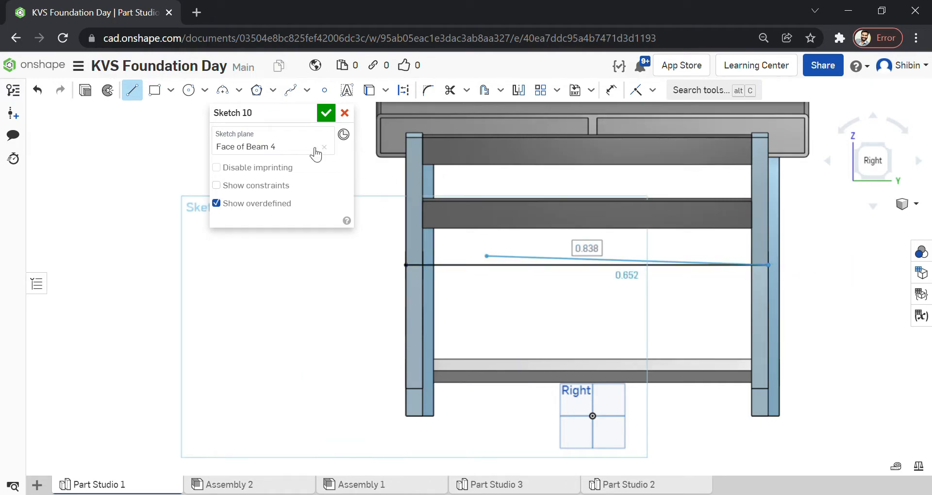
Draw a second horizontal line about 0.762 m long below the first, between the uprights' inner edges, and finish the sketch.
{"action": "left_click", "coordinate": [132, 90]}
{"action": "left_click", "coordinate": [137, 92]}
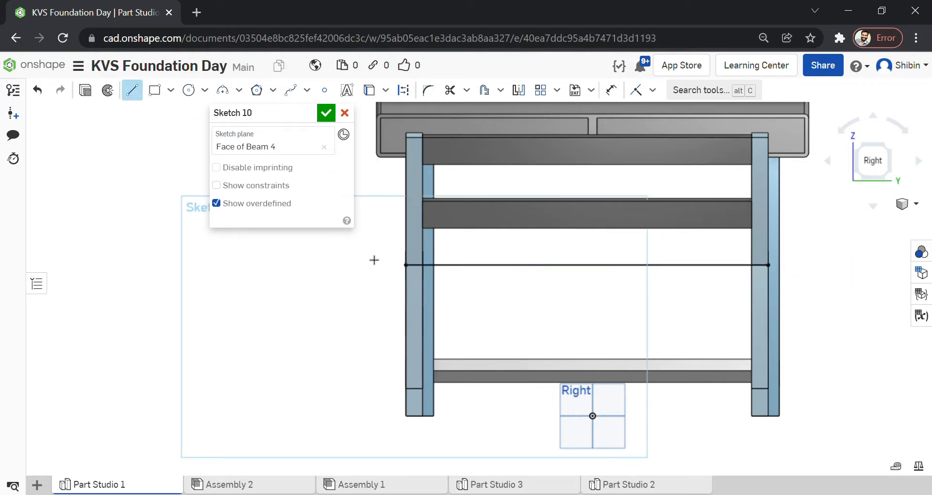
{"action": "left_click", "coordinate": [424, 336]}
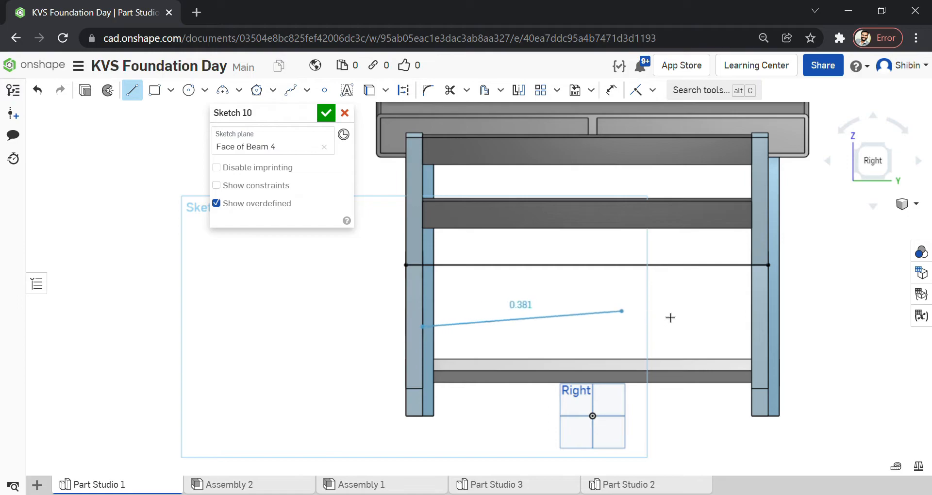
{"action": "left_click", "coordinate": [752, 333]}
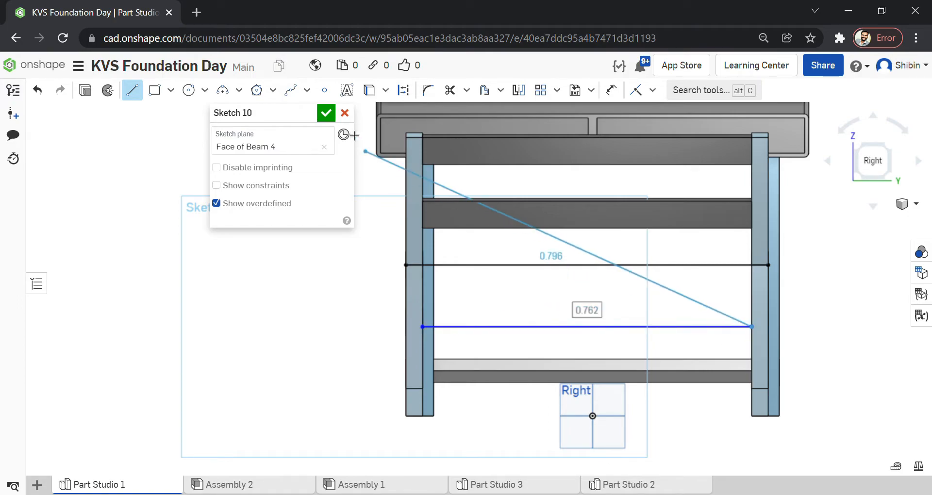
{"action": "left_click", "coordinate": [326, 113]}
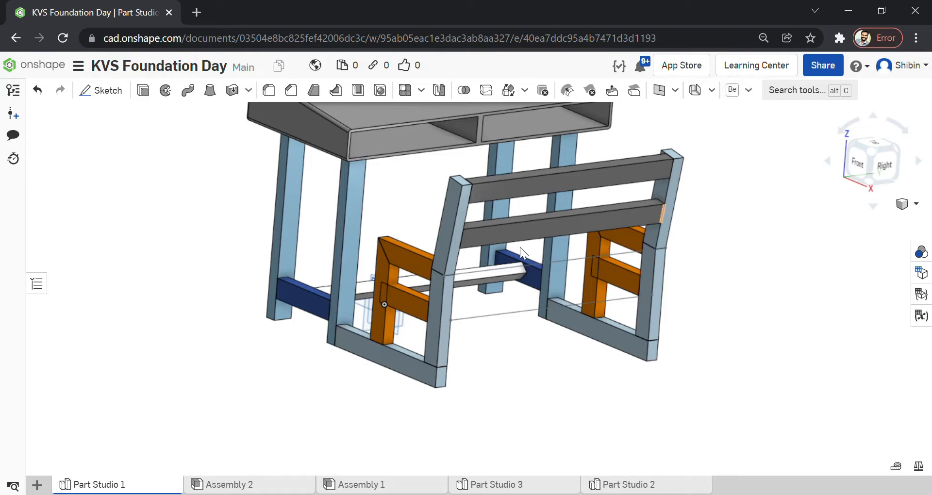
Set up Timber Lumber 2 x 3 beams along both new horizontal sketch lines between the rear uprights.
{"action": "right_click_drag", "start_coordinate": [518, 270], "coordinate": [532, 298]}
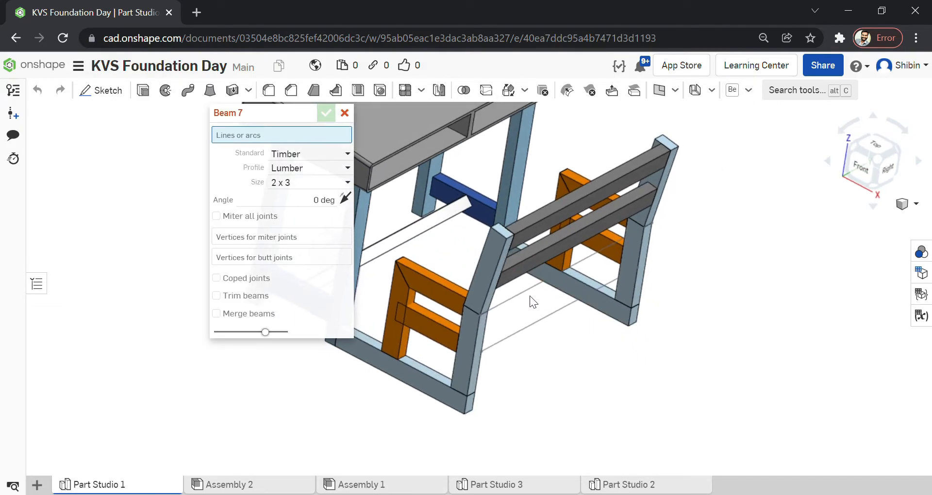
{"action": "left_click", "coordinate": [521, 293]}
{"action": "left_click", "coordinate": [528, 327]}
{"action": "mouse_move", "coordinate": [630, 350]}
{"action": "right_mouse_down"}
{"action": "mouse_move", "coordinate": [548, 348]}
{"action": "mouse_move", "coordinate": [619, 345]}
{"action": "right_mouse_up"}
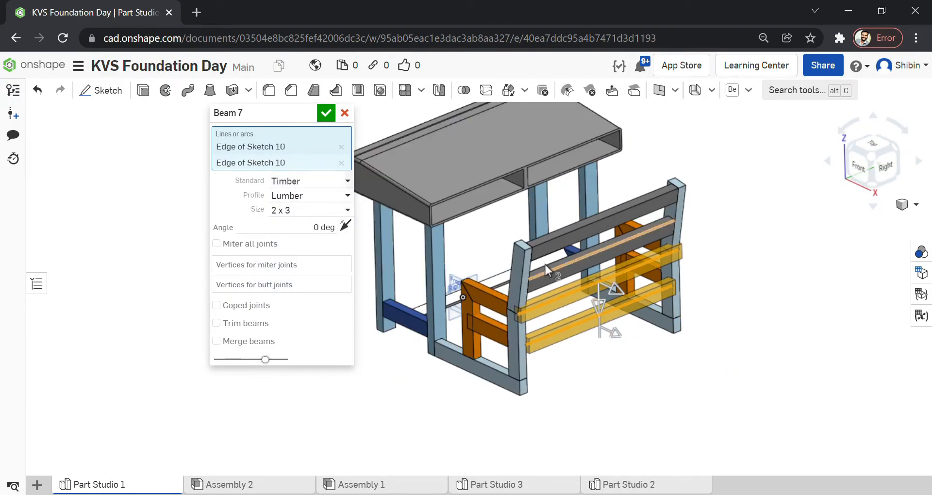
{"action": "scroll", "coordinate": [516, 252], "scroll_direction": "up", "scroll_amount": 3}
{"action": "left_click", "coordinate": [508, 240]}
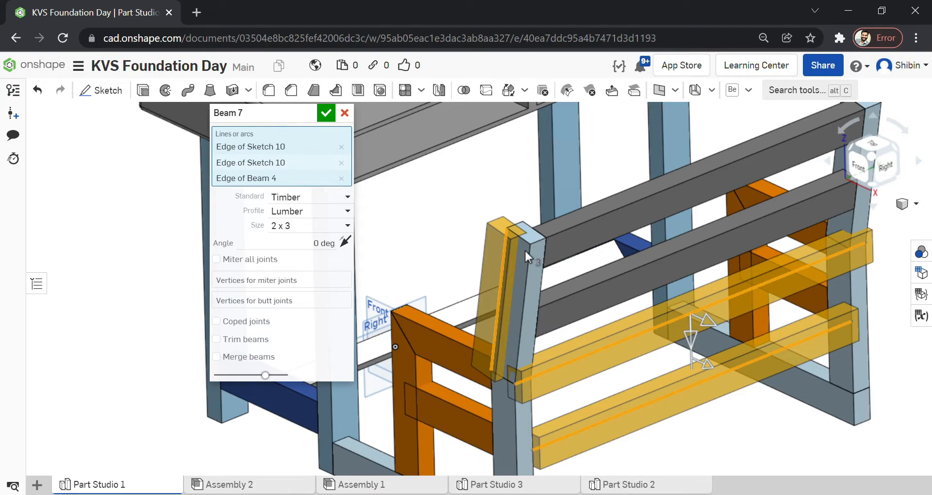
{"action": "left_click", "coordinate": [341, 178]}
{"action": "scroll", "coordinate": [492, 220], "scroll_direction": "down", "scroll_amount": 3}
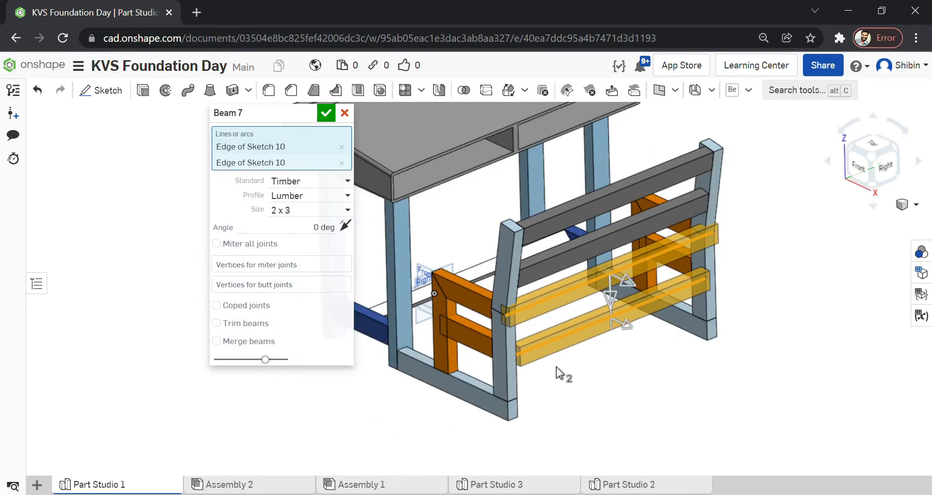
Shift the beam profile's alignment so both lower rails sit between the uprights, flush with their rear faces.
{"action": "scroll", "coordinate": [556, 367], "scroll_direction": "up", "scroll_amount": 5}
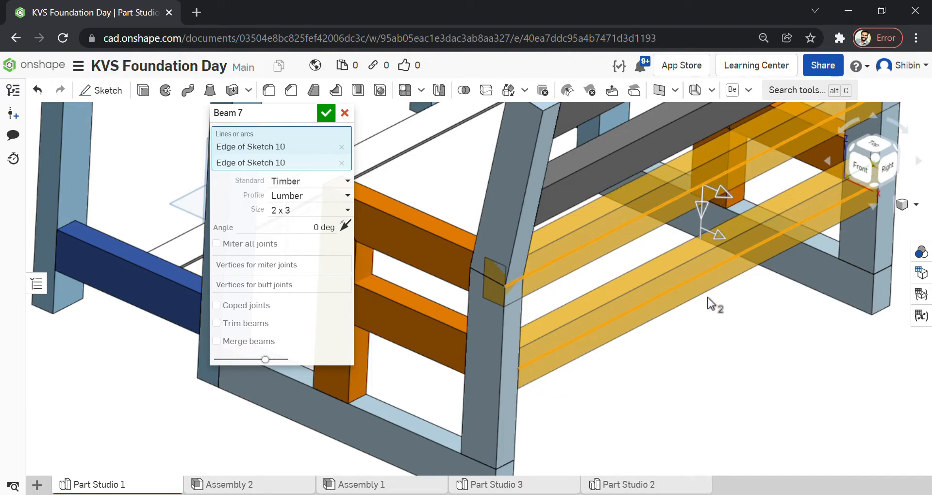
{"action": "right_click_drag", "start_coordinate": [697, 324], "coordinate": [594, 325]}
{"action": "scroll", "coordinate": [461, 299], "scroll_direction": "down", "scroll_amount": 3}
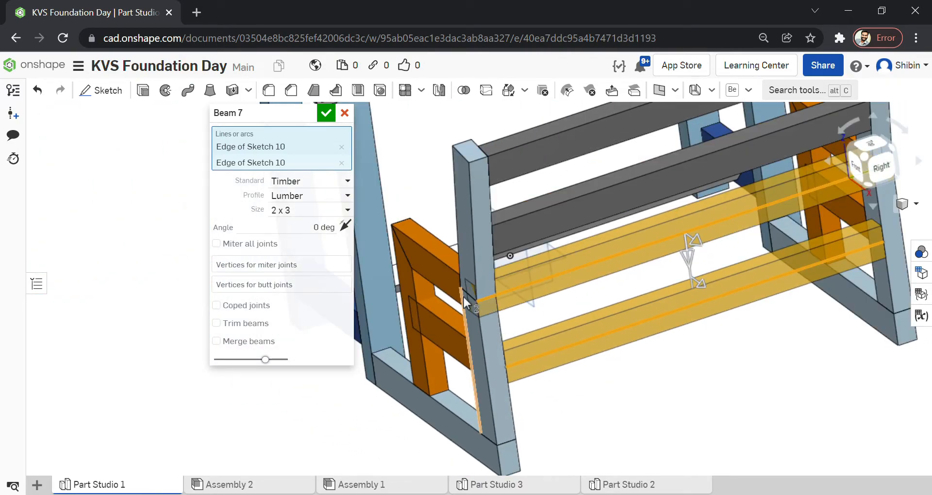
{"action": "scroll", "coordinate": [470, 295], "scroll_direction": "up", "scroll_amount": 4}
{"action": "scroll", "coordinate": [470, 295], "scroll_direction": "up", "scroll_amount": 5}
{"action": "scroll", "coordinate": [474, 315], "scroll_direction": "down", "scroll_amount": 3}
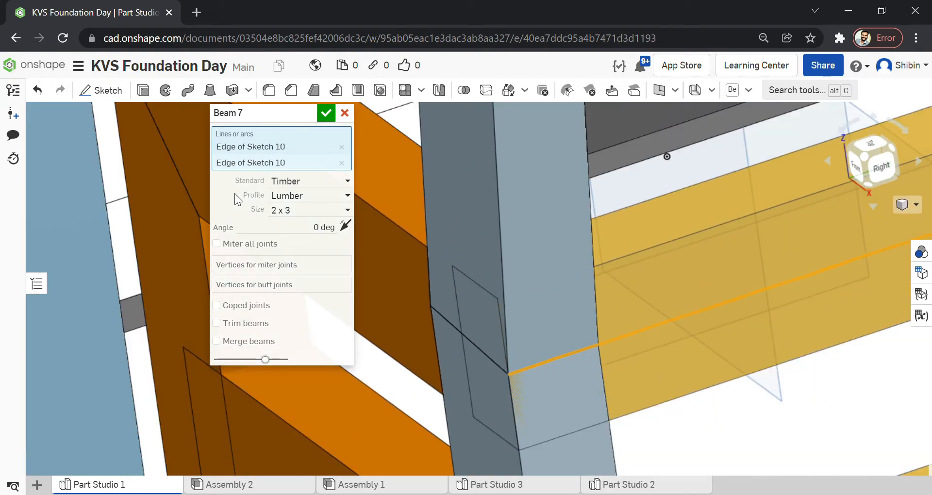
Enable beam trimming and trim the lower rails to the near side frame's leaning backrest part and rear upright.
{"action": "left_click", "coordinate": [254, 331]}
{"action": "left_click", "coordinate": [254, 363]}
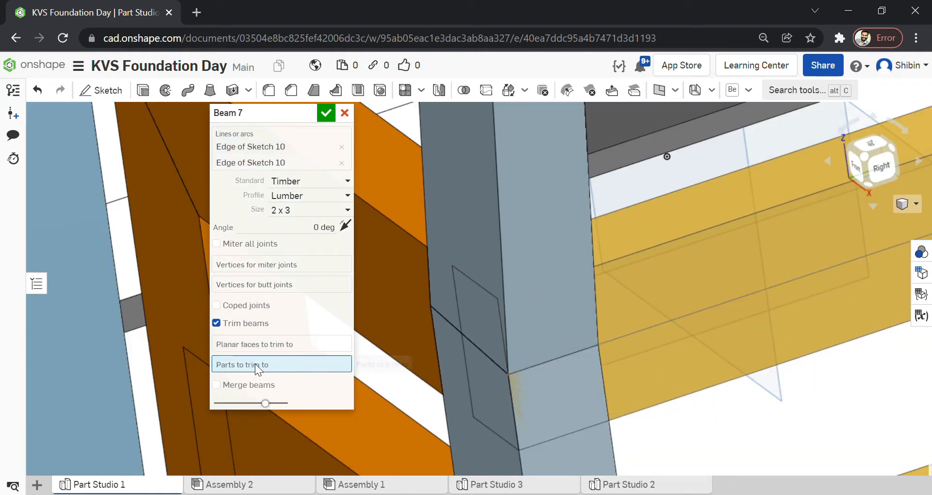
{"action": "left_click", "coordinate": [488, 209]}
{"action": "scroll", "coordinate": [494, 275], "scroll_direction": "down", "scroll_amount": 5}
{"action": "left_click", "coordinate": [462, 322]}
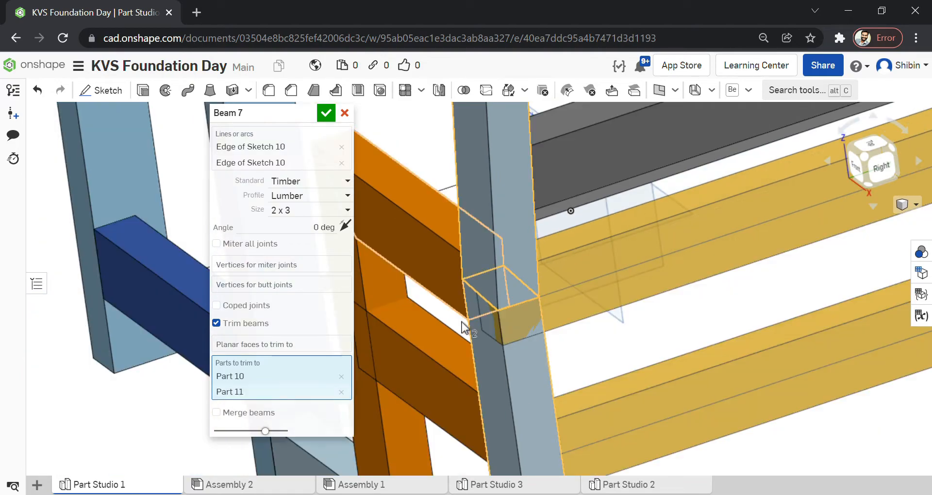
{"action": "scroll", "coordinate": [456, 330], "scroll_direction": "down", "scroll_amount": 3}
Add the far side frame's rear upright and leaning backrest part as trim parts and complete the beam feature.
{"action": "scroll", "coordinate": [777, 223], "scroll_direction": "up", "scroll_amount": 5}
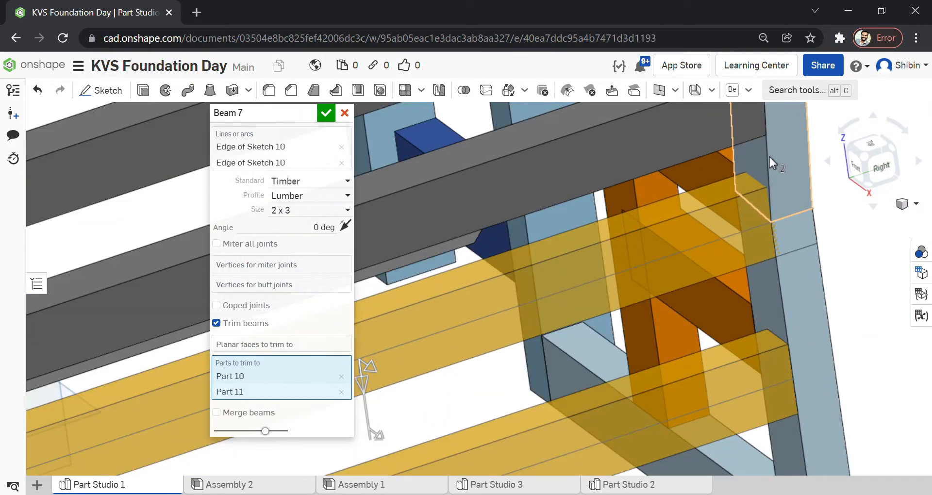
{"action": "left_click", "coordinate": [813, 290]}
{"action": "left_click", "coordinate": [768, 301]}
{"action": "scroll", "coordinate": [768, 301], "scroll_direction": "down", "scroll_amount": 3}
{"action": "right_click_drag", "start_coordinate": [870, 281], "coordinate": [873, 274]}
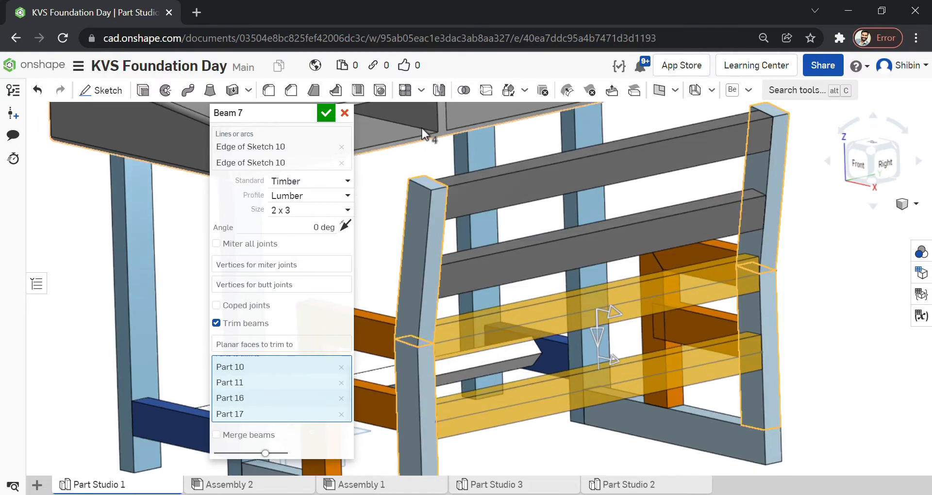
{"action": "left_click", "coordinate": [325, 114]}
Set up a linear part pattern of the two lower rails, directed along the top edge of the side frame's seat beam.
{"action": "scroll", "coordinate": [607, 279], "scroll_direction": "down", "scroll_amount": 5}
{"action": "scroll", "coordinate": [572, 250], "scroll_direction": "up", "scroll_amount": 5}
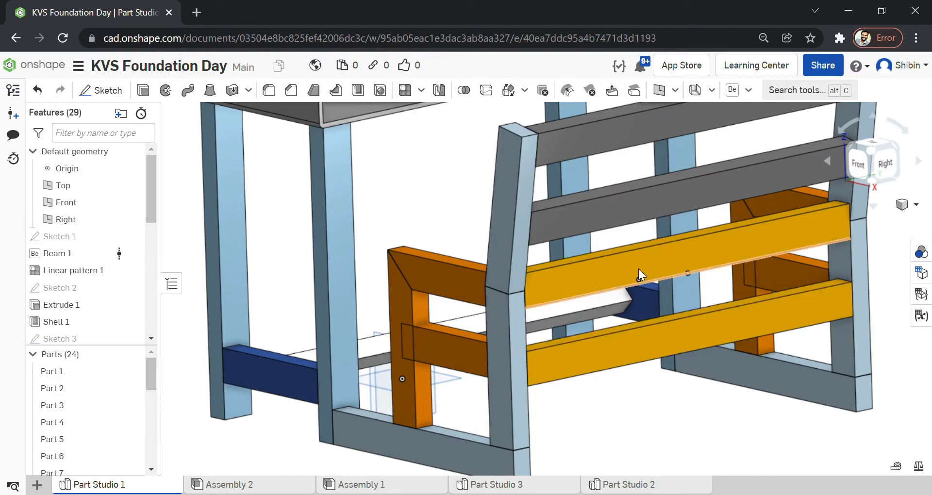
{"action": "left_click", "coordinate": [669, 340]}
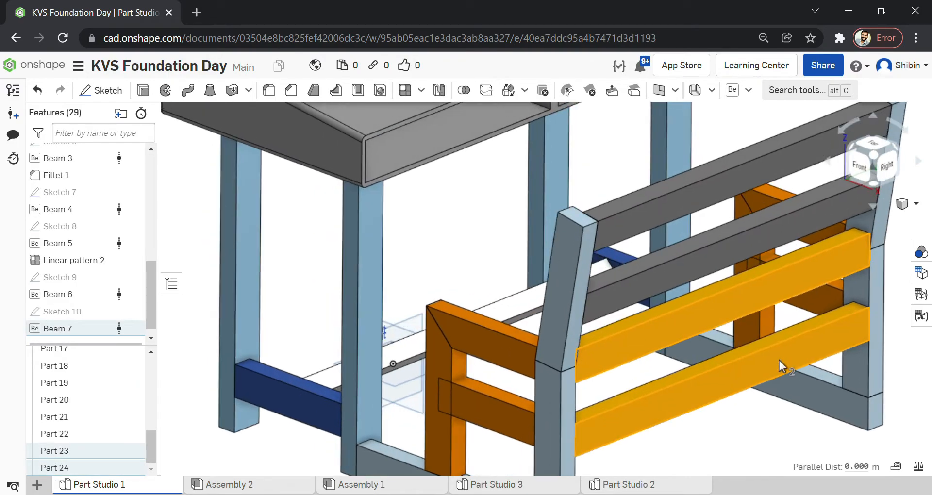
{"action": "scroll", "coordinate": [780, 366], "scroll_direction": "down", "scroll_amount": 4}
{"action": "left_click", "coordinate": [734, 306]}
{"action": "right_click_drag", "start_coordinate": [734, 305], "coordinate": [750, 321]}
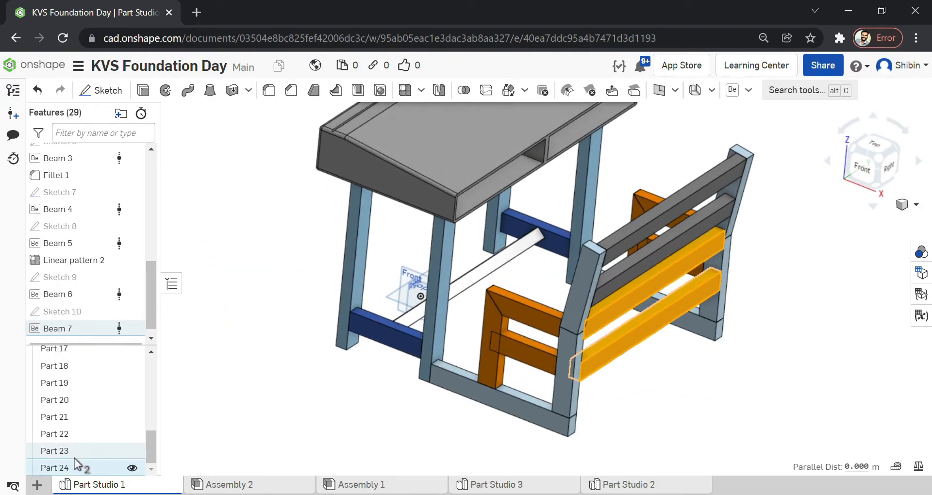
{"action": "left_click", "coordinate": [406, 90]}
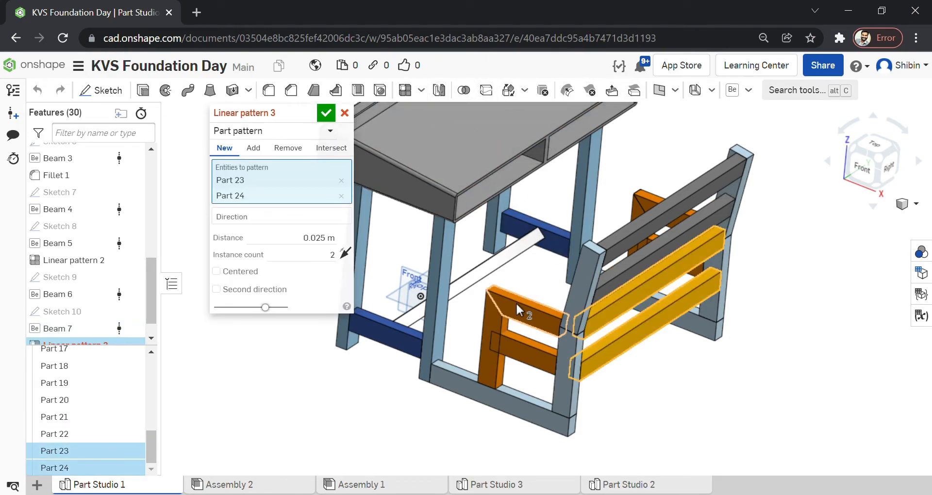
{"action": "scroll", "coordinate": [528, 303], "scroll_direction": "up", "scroll_amount": 5}
{"action": "left_click", "coordinate": [271, 222]}
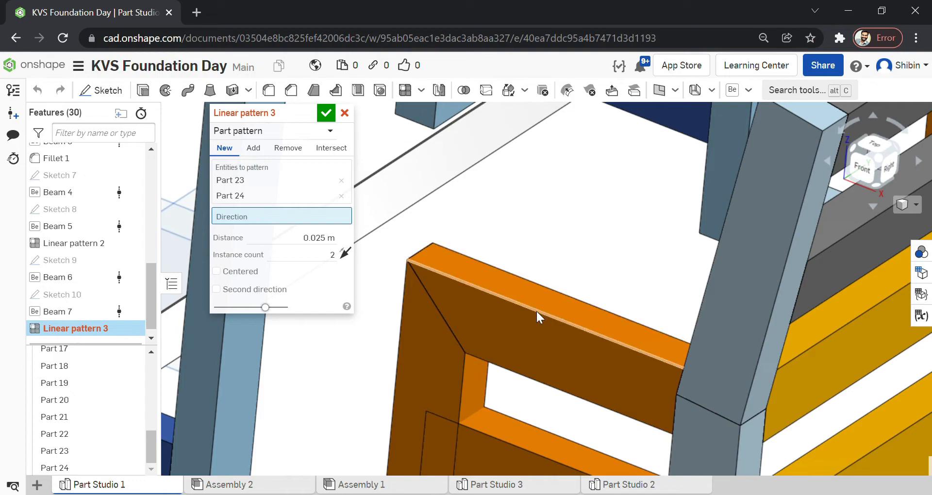
{"action": "left_click", "coordinate": [589, 324]}
Try pattern distances of 0.2 m and 0.27 m for the rails, keeping two instances.
{"action": "scroll", "coordinate": [648, 316], "scroll_direction": "down", "scroll_amount": 2}
{"action": "scroll", "coordinate": [647, 315], "scroll_direction": "down", "scroll_amount": 3}
{"action": "left_click", "coordinate": [301, 258]}
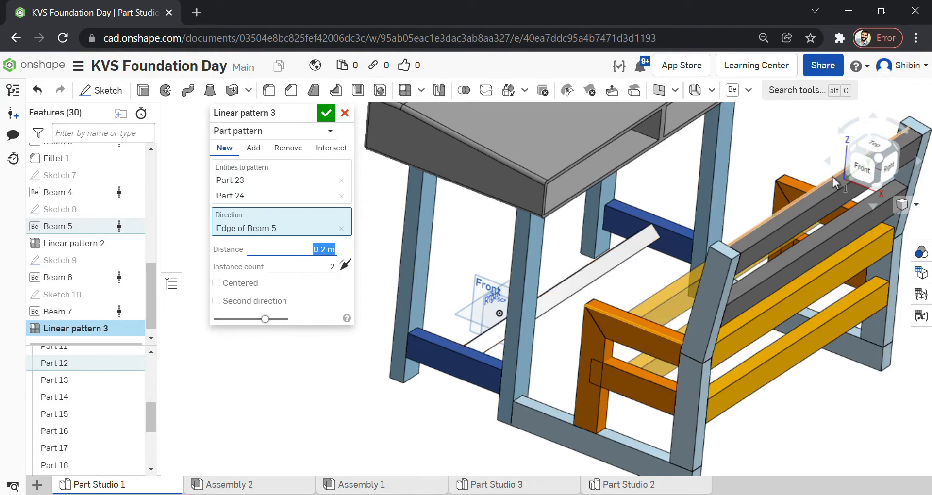
{"action": "left_click", "coordinate": [867, 177]}
{"action": "scroll", "coordinate": [732, 315], "scroll_direction": "up", "scroll_amount": 4}
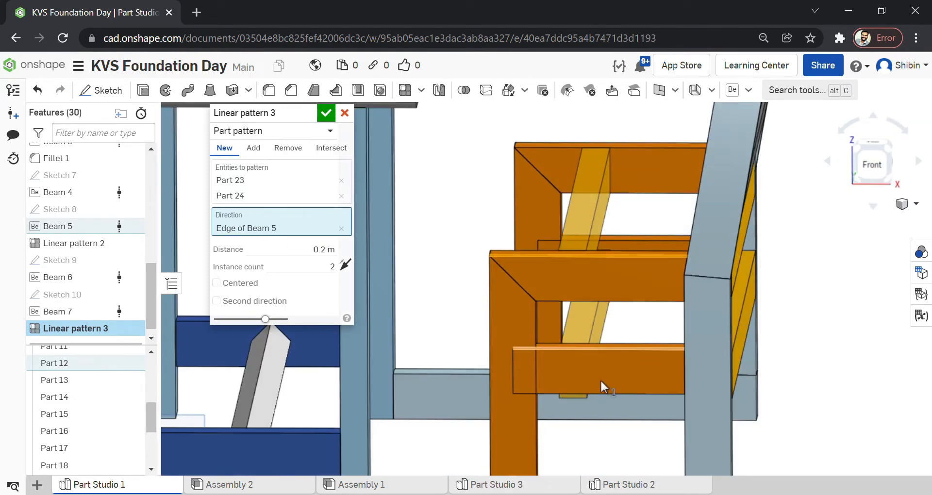
{"action": "scroll", "coordinate": [570, 404], "scroll_direction": "up", "scroll_amount": 2}
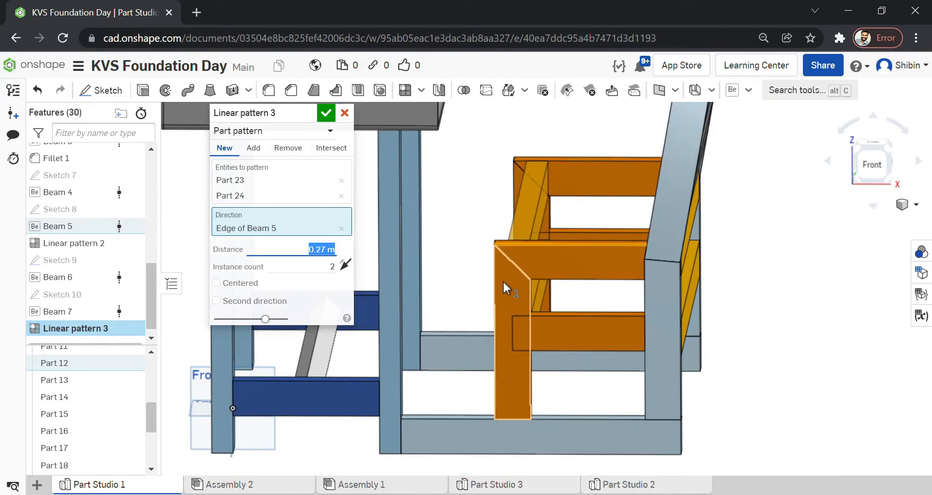
Check the patterned rails against the front seat posts and remove the lower rail from the pattern.
{"action": "scroll", "coordinate": [532, 343], "scroll_direction": "up", "scroll_amount": 2}
{"action": "right_click_drag", "start_coordinate": [531, 343], "coordinate": [649, 380]}
{"action": "scroll", "coordinate": [511, 341], "scroll_direction": "up", "scroll_amount": 4}
{"action": "scroll", "coordinate": [568, 350], "scroll_direction": "down", "scroll_amount": 2}
{"action": "scroll", "coordinate": [648, 381], "scroll_direction": "down", "scroll_amount": 2}
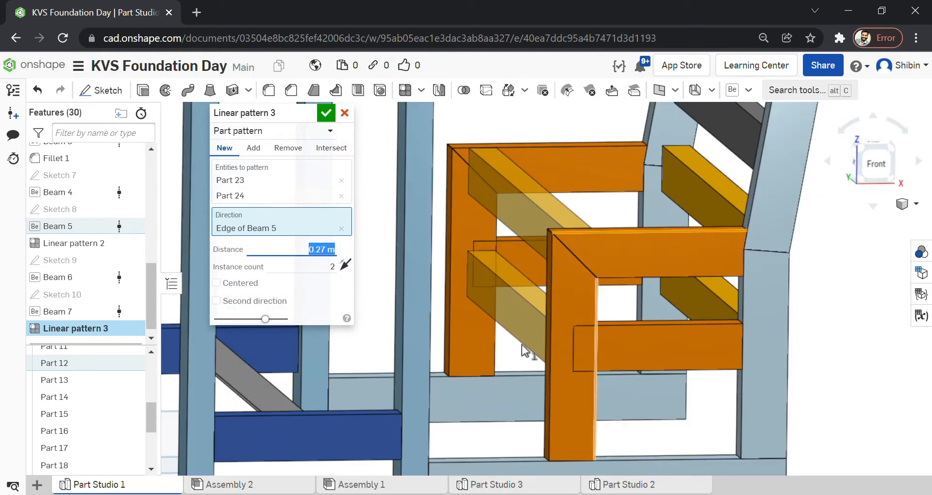
{"action": "scroll", "coordinate": [522, 345], "scroll_direction": "down", "scroll_amount": 1}
{"action": "scroll", "coordinate": [567, 242], "scroll_direction": "up", "scroll_amount": 1}
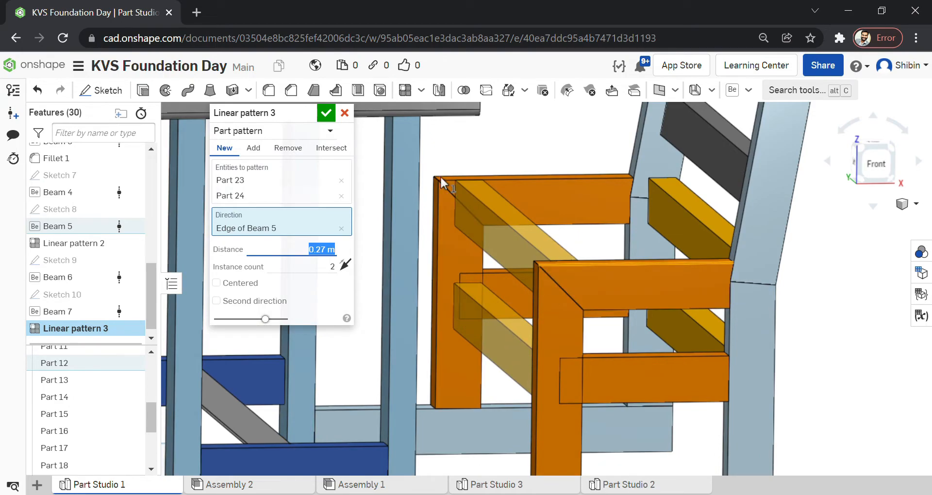
{"action": "left_click", "coordinate": [341, 195]}
{"action": "scroll", "coordinate": [463, 286], "scroll_direction": "down", "scroll_amount": 2}
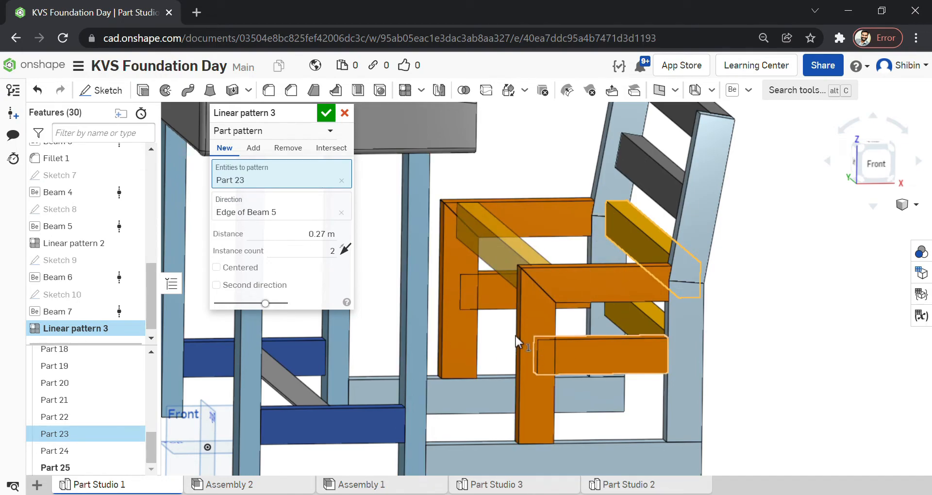
Set the rail pattern's distance to 0.29 m and complete the linear pattern.
{"action": "scroll", "coordinate": [461, 204], "scroll_direction": "up", "scroll_amount": 2}
{"action": "left_click", "coordinate": [316, 237]}
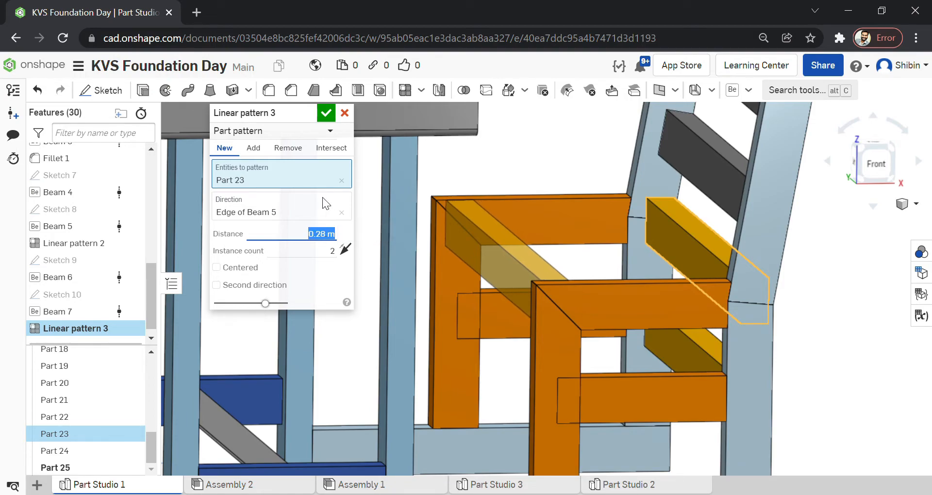
{"action": "key", "text": "BackSpace"}
{"action": "type", "text": "0.29"}
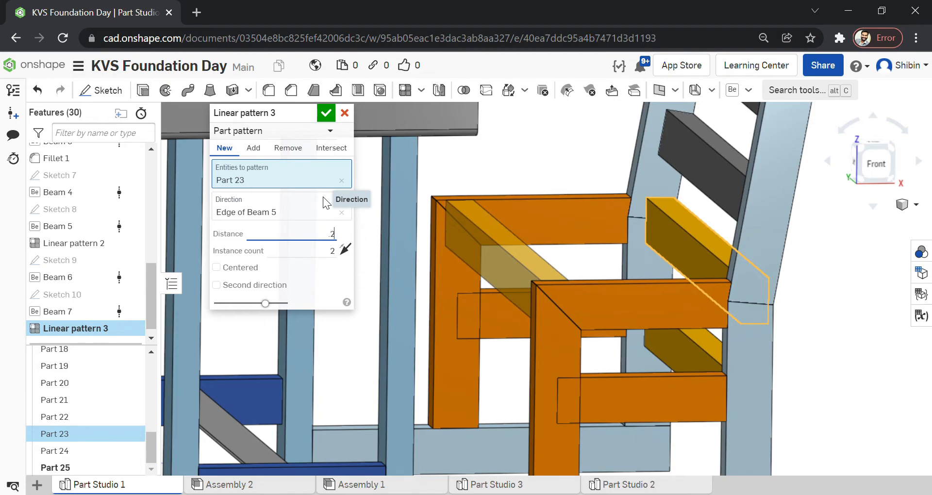
{"action": "key", "text": "Return"}
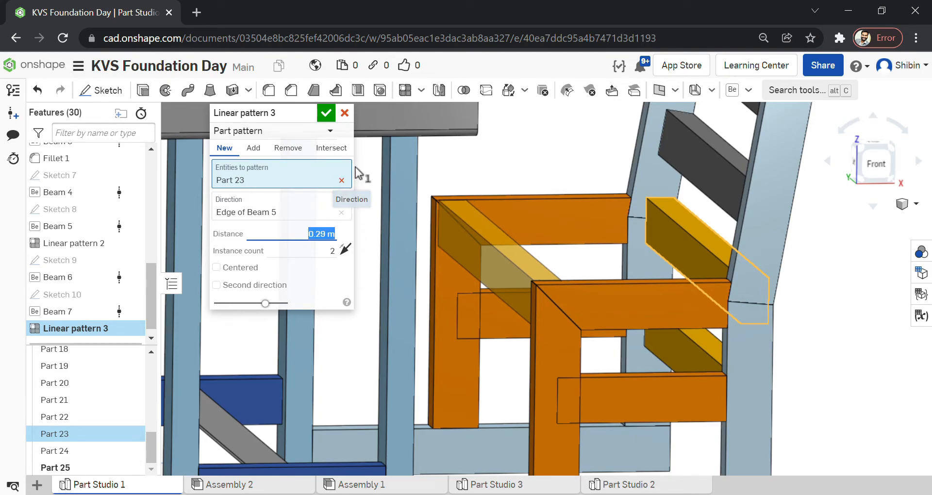
{"action": "left_click", "coordinate": [326, 114]}
{"action": "scroll", "coordinate": [357, 282], "scroll_direction": "down", "scroll_amount": 3}
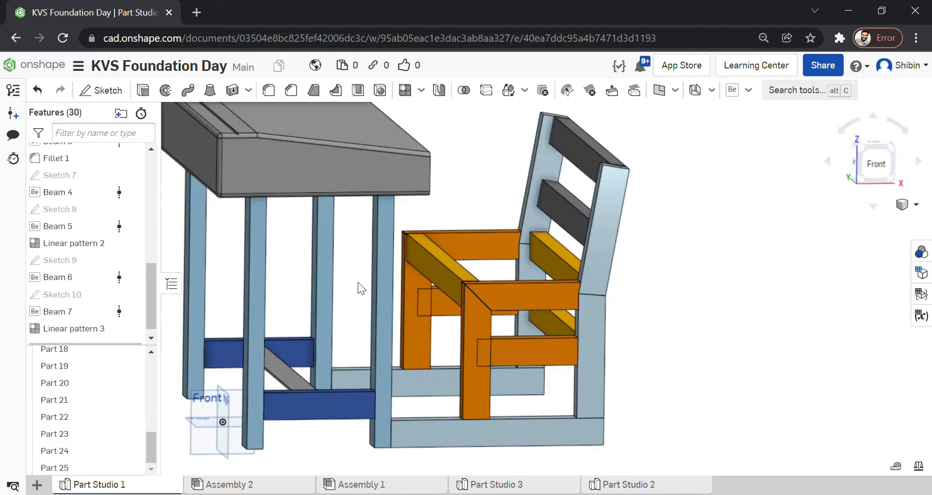
Sketch a corner rectangle about 0.273 m by 0.838 m on the seat beams' top face, spanning the outer corners of both side frames.
{"action": "right_click_drag", "start_coordinate": [786, 314], "coordinate": [848, 225]}
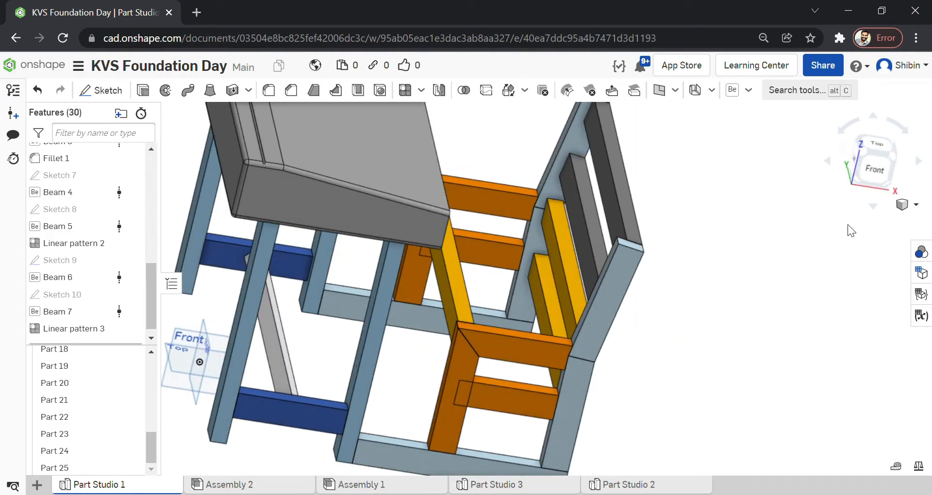
{"action": "left_click", "coordinate": [870, 144]}
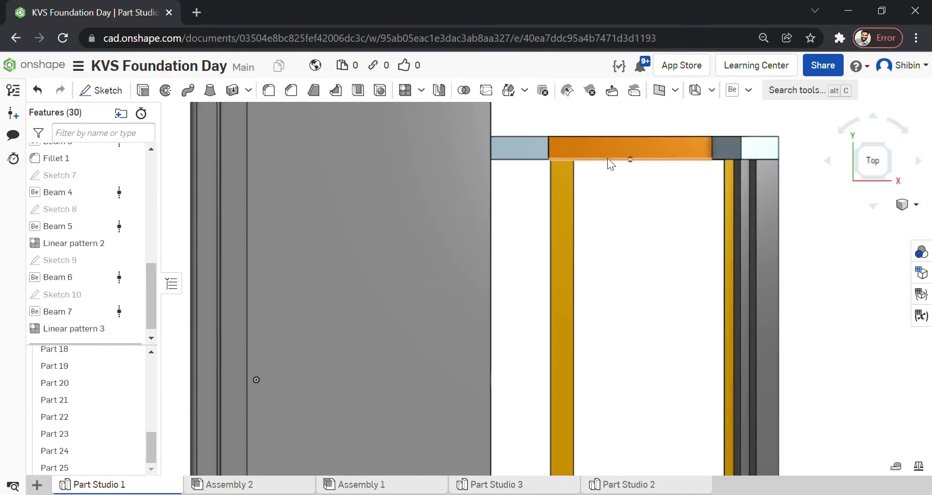
{"action": "scroll", "coordinate": [607, 159], "scroll_direction": "up", "scroll_amount": 2}
{"action": "left_click", "coordinate": [578, 143]}
{"action": "scroll", "coordinate": [552, 136], "scroll_direction": "down", "scroll_amount": 3}
{"action": "left_click", "coordinate": [863, 252]}
{"action": "right_click_drag", "start_coordinate": [829, 307], "coordinate": [846, 257]}
{"action": "scroll", "coordinate": [610, 335], "scroll_direction": "up", "scroll_amount": 3}
{"action": "right_click_drag", "start_coordinate": [607, 322], "coordinate": [587, 309]}
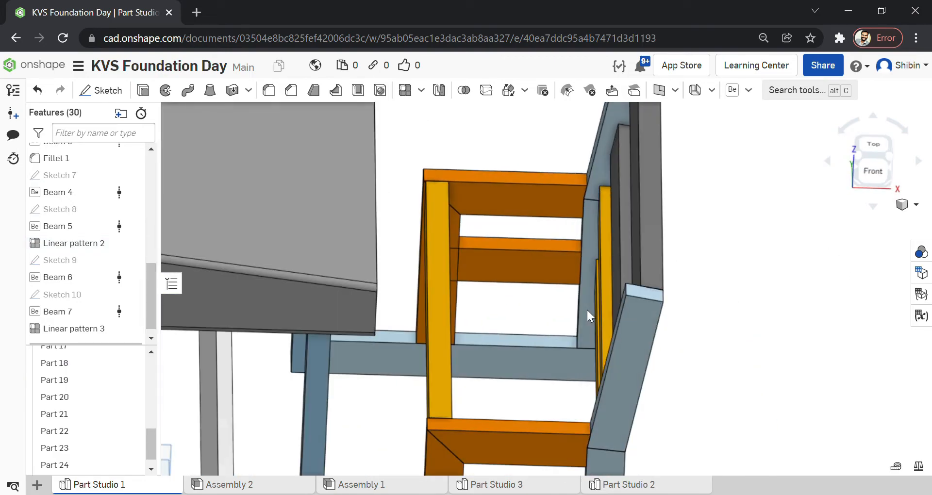
{"action": "left_click", "coordinate": [875, 143]}
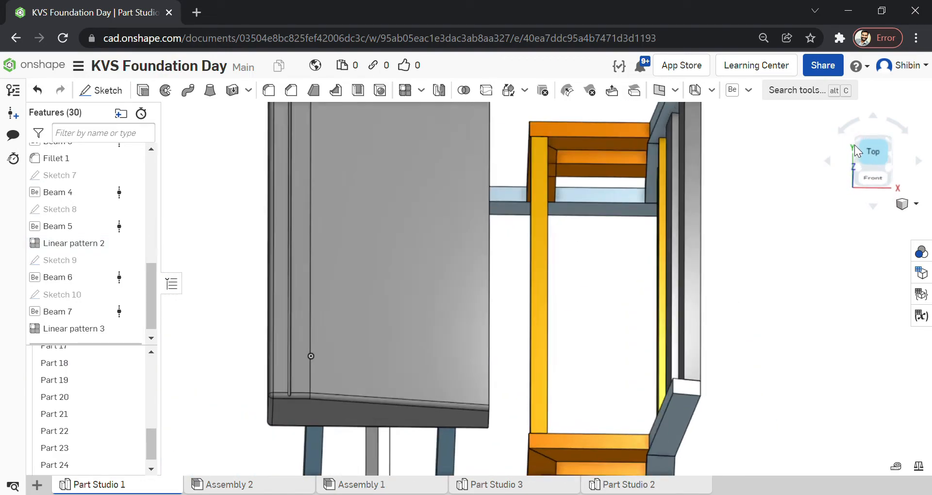
{"action": "key", "text": "shift+s"}
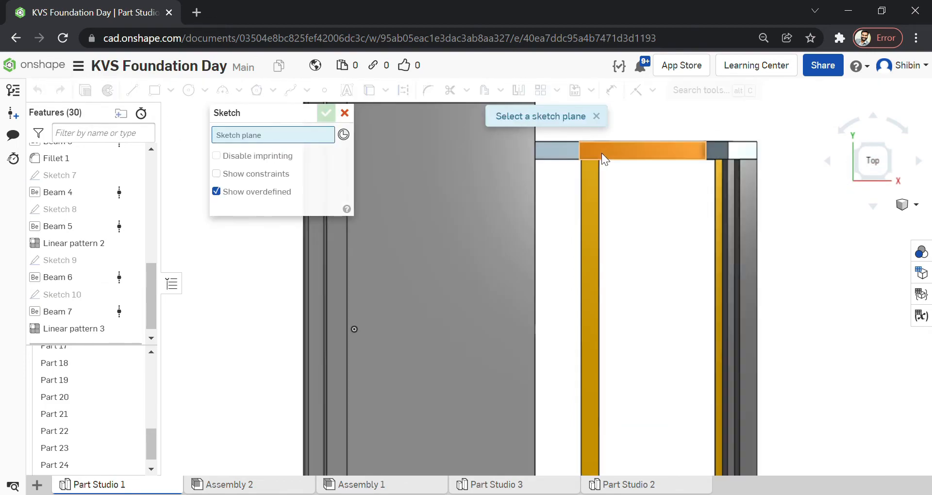
{"action": "scroll", "coordinate": [602, 153], "scroll_direction": "up", "scroll_amount": 5}
{"action": "left_click", "coordinate": [556, 152]}
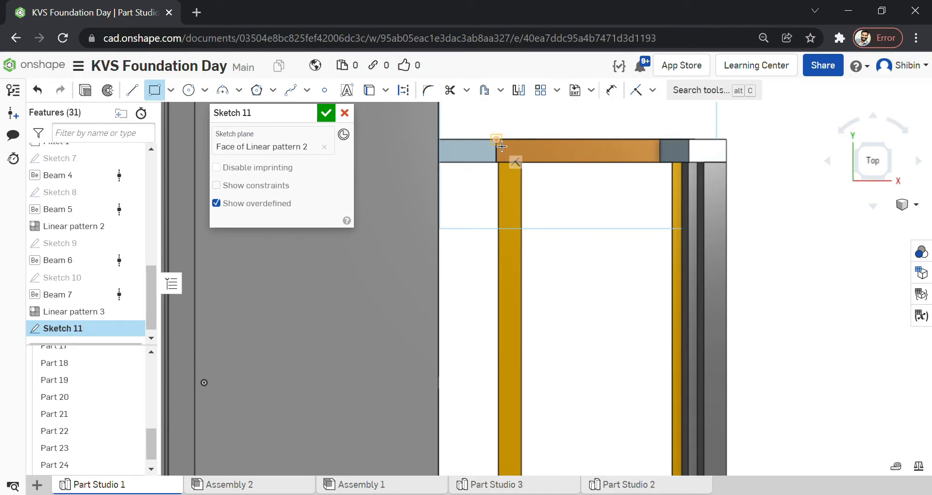
{"action": "scroll", "coordinate": [497, 135], "scroll_direction": "down", "scroll_amount": 4}
{"action": "left_click", "coordinate": [494, 134]}
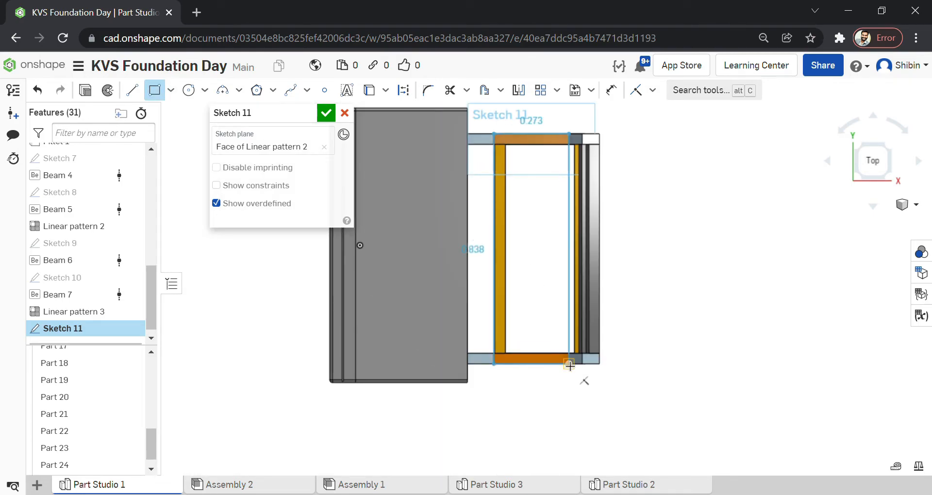
{"action": "left_click", "coordinate": [569, 363]}
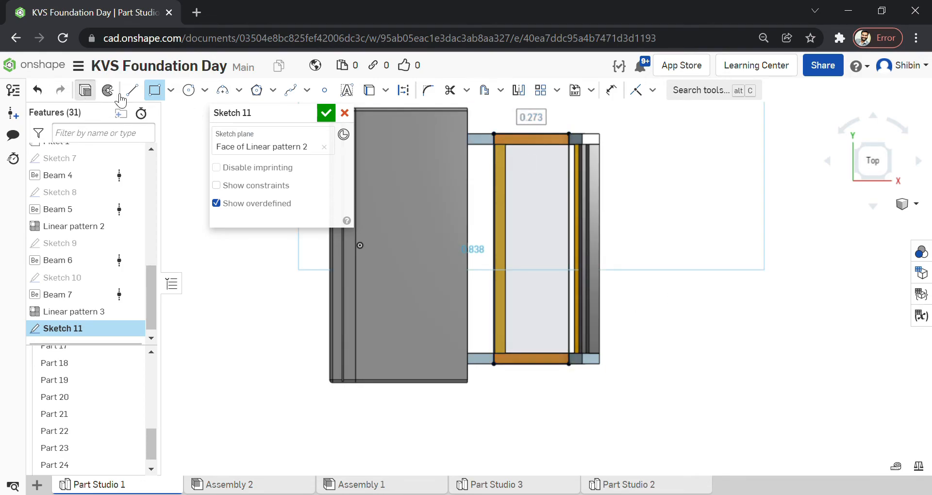
Extrude the seat rectangle upward as a new part with a depth of 0.015 m.
{"action": "left_click", "coordinate": [99, 92]}
{"action": "left_click", "coordinate": [872, 178]}
{"action": "scroll", "coordinate": [723, 272], "scroll_direction": "up", "scroll_amount": 3}
{"action": "scroll", "coordinate": [591, 249], "scroll_direction": "up", "scroll_amount": 2}
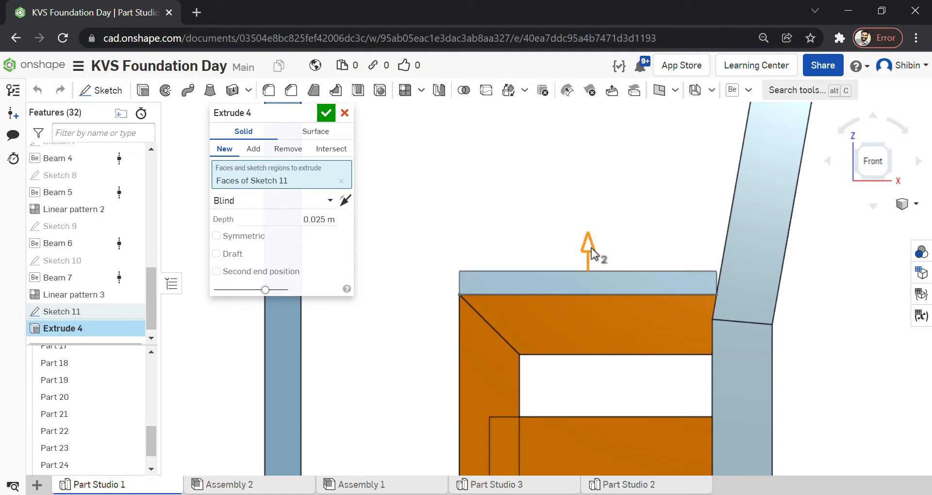
{"action": "left_click_drag", "start_coordinate": [589, 256], "coordinate": [588, 256]}
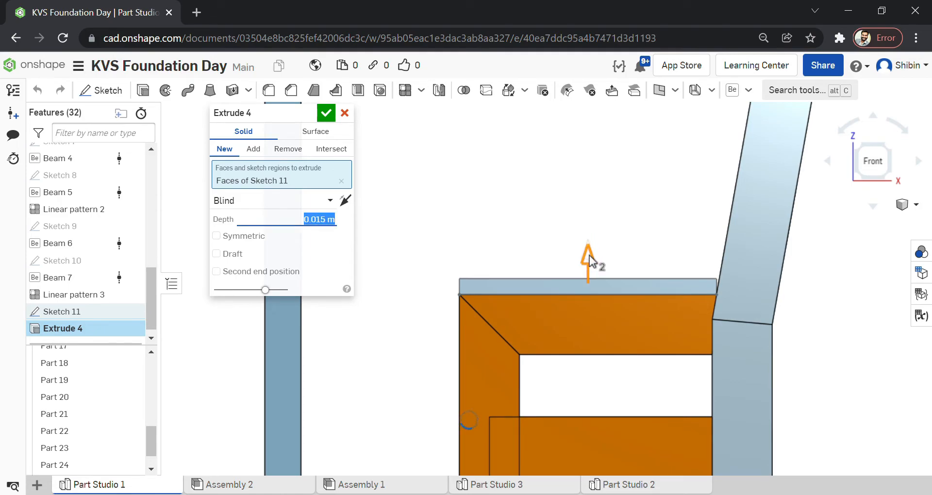
{"action": "left_click", "coordinate": [327, 114]}
{"action": "scroll", "coordinate": [383, 232], "scroll_direction": "down", "scroll_amount": 3}
{"action": "right_click_drag", "start_coordinate": [680, 278], "coordinate": [692, 288]}
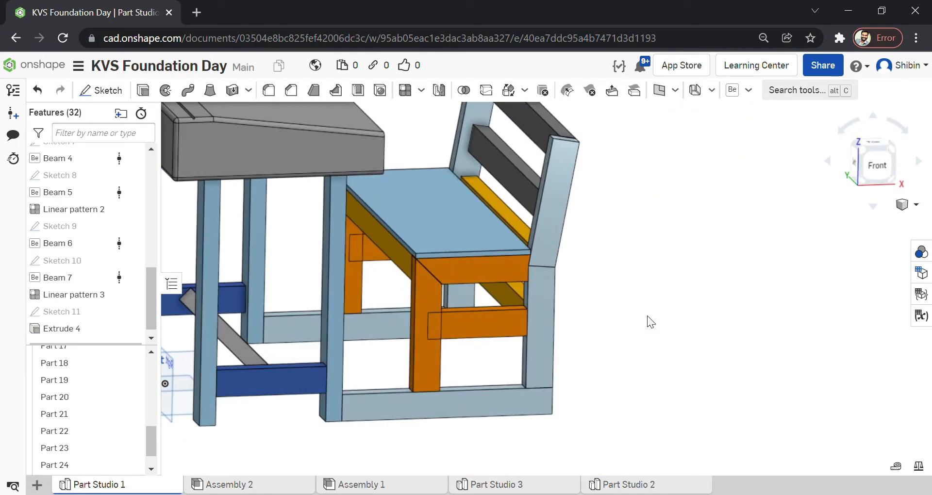
Sketch a rectangle on the front face of the backrest rails, from the upper rail's top corner to the lower rail's opposite bottom corner.
{"action": "scroll", "coordinate": [623, 332], "scroll_direction": "down", "scroll_amount": 2}
{"action": "scroll", "coordinate": [692, 247], "scroll_direction": "up", "scroll_amount": 3}
{"action": "scroll", "coordinate": [424, 146], "scroll_direction": "up", "scroll_amount": 3}
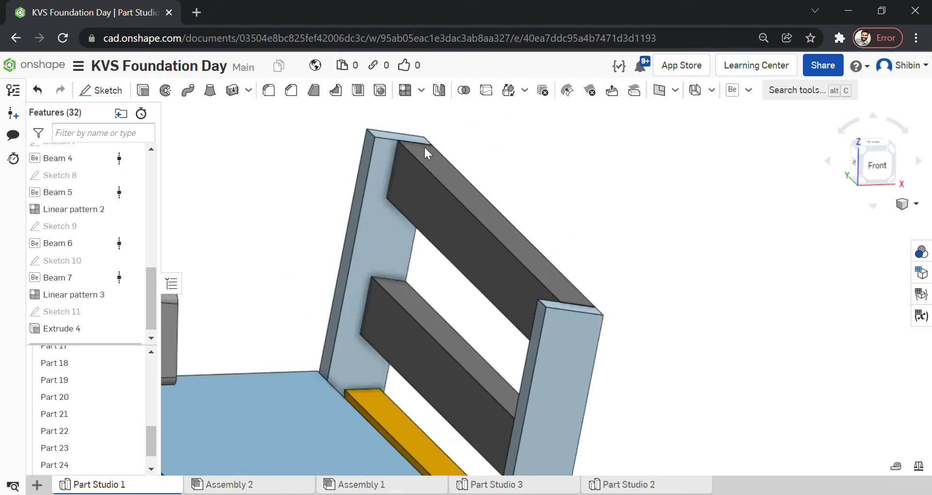
{"action": "left_click", "coordinate": [395, 176]}
{"action": "left_click", "coordinate": [126, 101]}
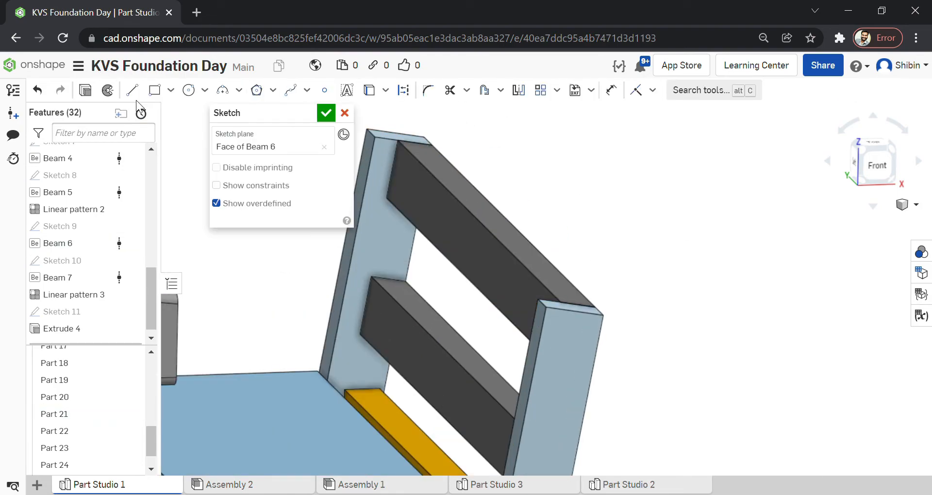
{"action": "left_click", "coordinate": [154, 90]}
{"action": "right_click_drag", "start_coordinate": [432, 164], "coordinate": [472, 183]}
{"action": "scroll", "coordinate": [436, 169], "scroll_direction": "down", "scroll_amount": 2}
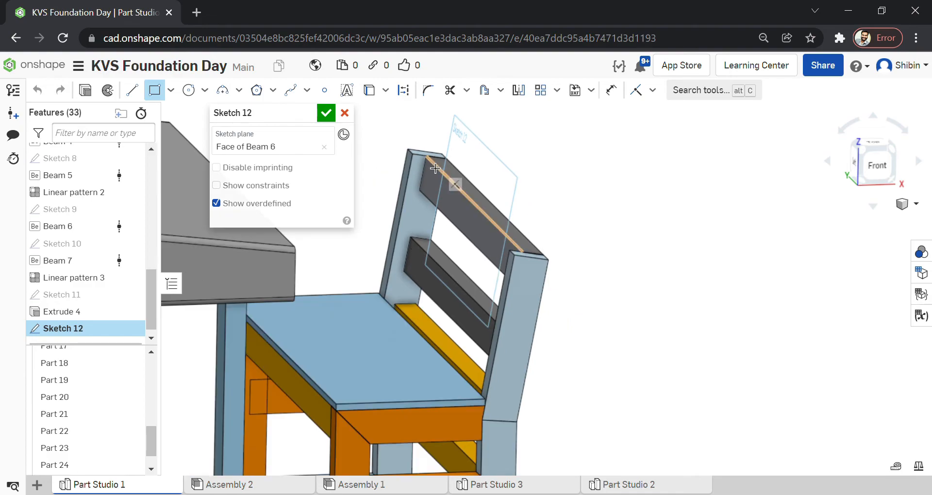
{"action": "right_click_drag", "start_coordinate": [479, 297], "coordinate": [515, 332]}
{"action": "right_click_drag", "start_coordinate": [552, 389], "coordinate": [570, 430]}
{"action": "scroll", "coordinate": [549, 383], "scroll_direction": "up", "scroll_amount": 5}
{"action": "scroll", "coordinate": [568, 378], "scroll_direction": "up", "scroll_amount": 3}
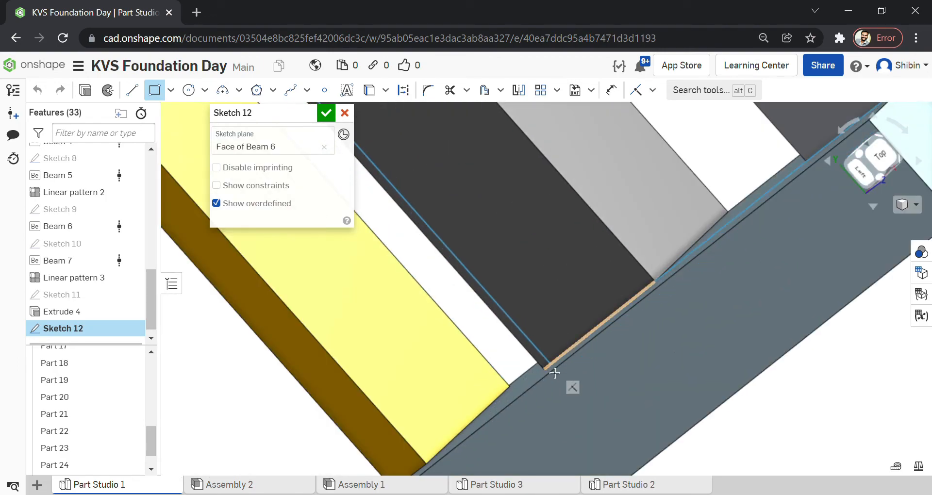
{"action": "left_click", "coordinate": [548, 371]}
{"action": "scroll", "coordinate": [689, 305], "scroll_direction": "down", "scroll_amount": 3}
{"action": "scroll", "coordinate": [689, 305], "scroll_direction": "down", "scroll_amount": 2}
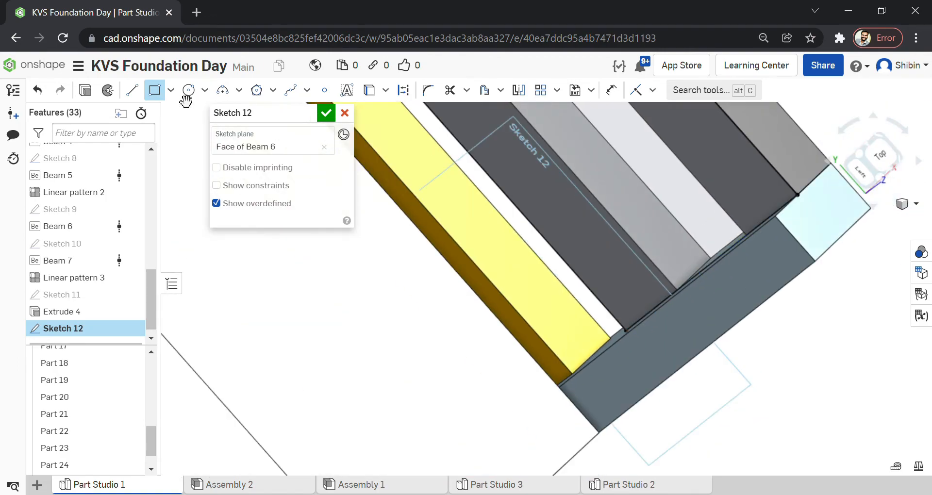
Extrude the backrest rectangle toward the desk as a new part with a depth of 0.025 m.
{"action": "mouse_move", "coordinate": [735, 206]}
{"action": "right_mouse_down"}
{"action": "mouse_move", "coordinate": [732, 193]}
{"action": "mouse_move", "coordinate": [773, 178]}
{"action": "mouse_move", "coordinate": [774, 192]}
{"action": "right_mouse_up"}
{"action": "left_click", "coordinate": [884, 168]}
{"action": "scroll", "coordinate": [751, 169], "scroll_direction": "up", "scroll_amount": 5}
{"action": "scroll", "coordinate": [724, 214], "scroll_direction": "down", "scroll_amount": 8}
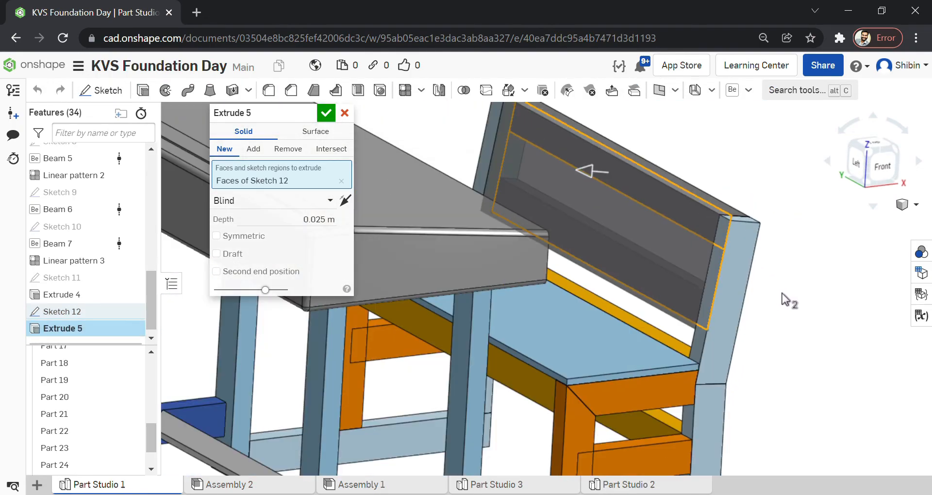
{"action": "scroll", "coordinate": [606, 181], "scroll_direction": "up", "scroll_amount": 10}
{"action": "scroll", "coordinate": [606, 181], "scroll_direction": "up", "scroll_amount": 4}
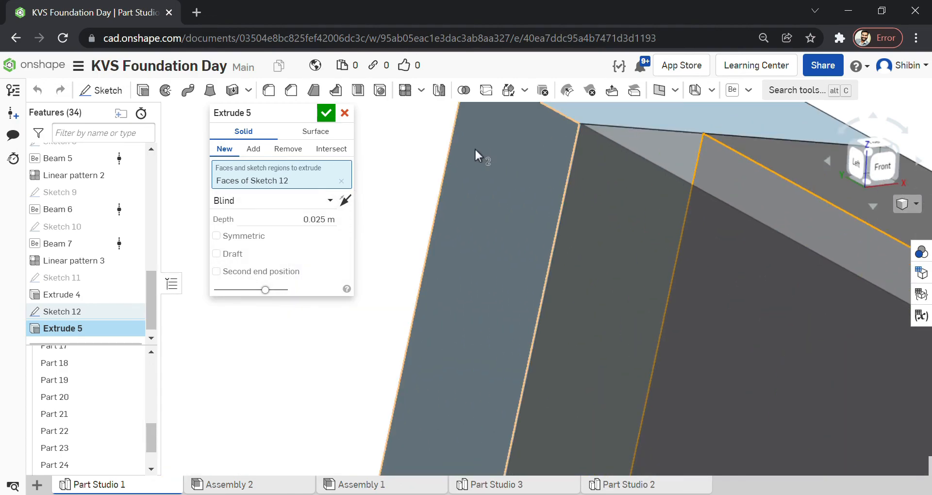
{"action": "left_click", "coordinate": [325, 113]}
{"action": "scroll", "coordinate": [482, 158], "scroll_direction": "down", "scroll_amount": 10}
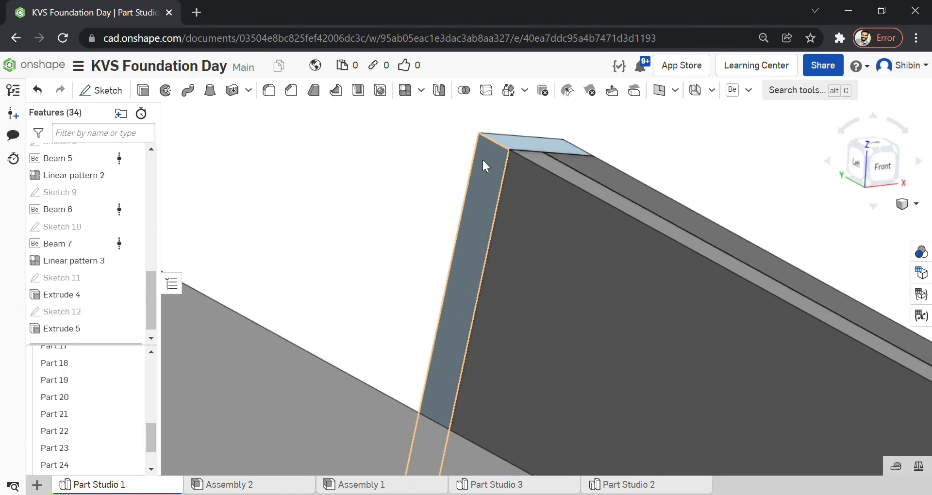
Hide the feature list and examine the complete desk and bench from all sides in isometric views.
{"action": "right_click_drag", "start_coordinate": [764, 234], "coordinate": [695, 208]}
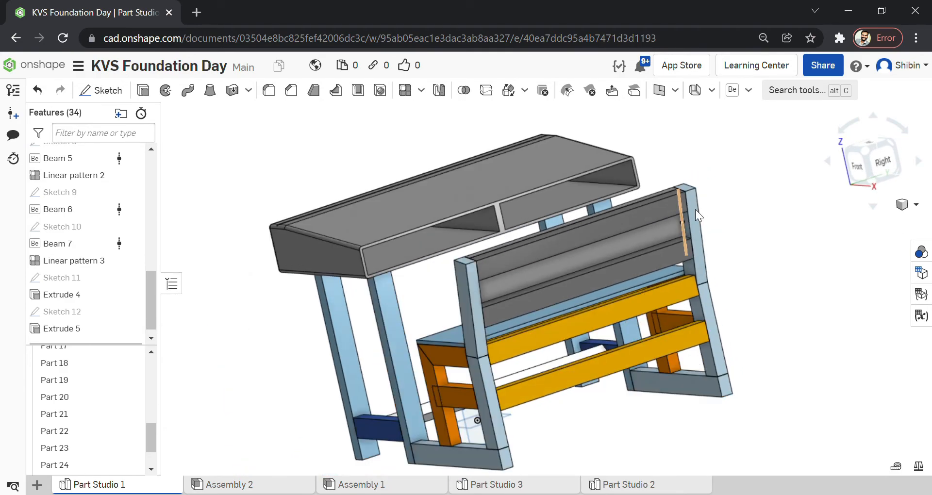
{"action": "left_click", "coordinate": [863, 151]}
{"action": "left_click", "coordinate": [171, 285]}
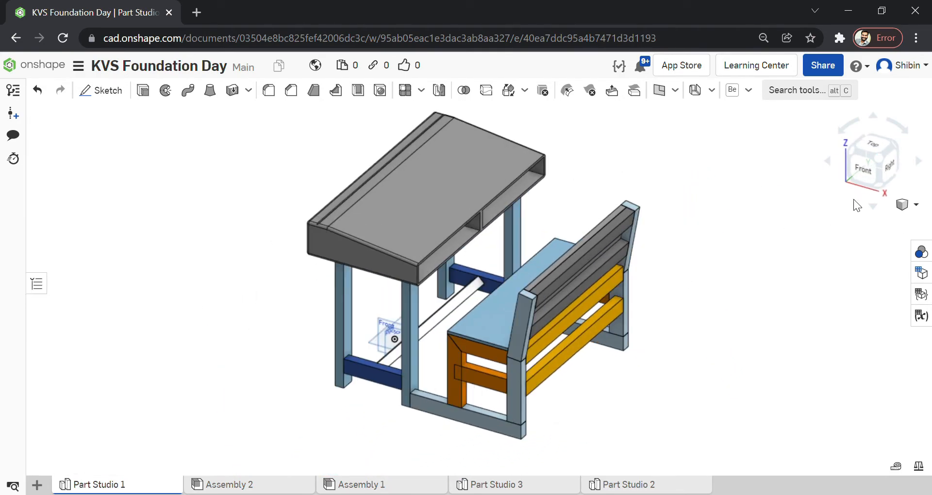
{"action": "left_click", "coordinate": [827, 162]}
{"action": "left_click", "coordinate": [826, 163]}
{"action": "left_click", "coordinate": [826, 163]}
{"action": "left_click", "coordinate": [826, 163]}
{"action": "left_click", "coordinate": [826, 163]}
{"action": "left_click", "coordinate": [826, 163]}
Examine the joint between the front seat post and lower side rail, and return to an isometric view of the desk and bench.
{"action": "right_click_drag", "start_coordinate": [736, 205], "coordinate": [601, 257]}
{"action": "scroll", "coordinate": [604, 331], "scroll_direction": "up", "scroll_amount": 7}
{"action": "left_click", "coordinate": [600, 330]}
{"action": "left_click", "coordinate": [500, 317]}
{"action": "scroll", "coordinate": [416, 257], "scroll_direction": "down", "scroll_amount": 4}
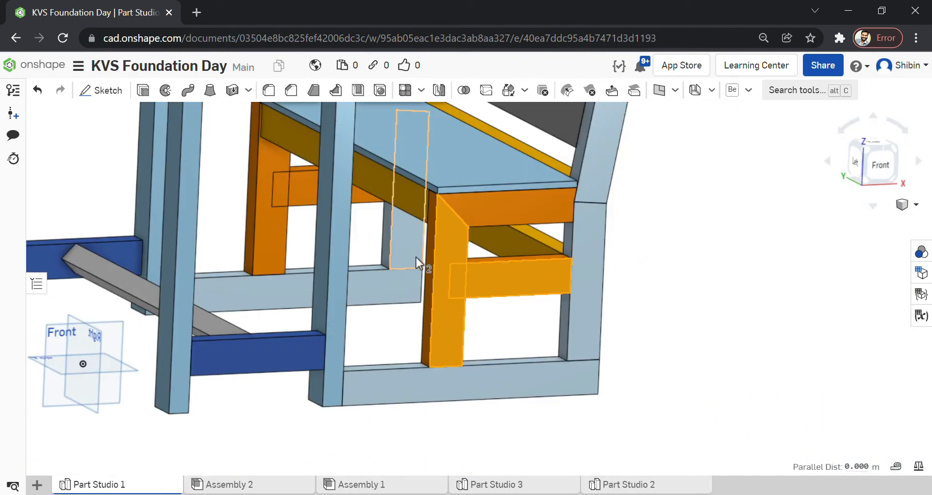
{"action": "left_click", "coordinate": [689, 285]}
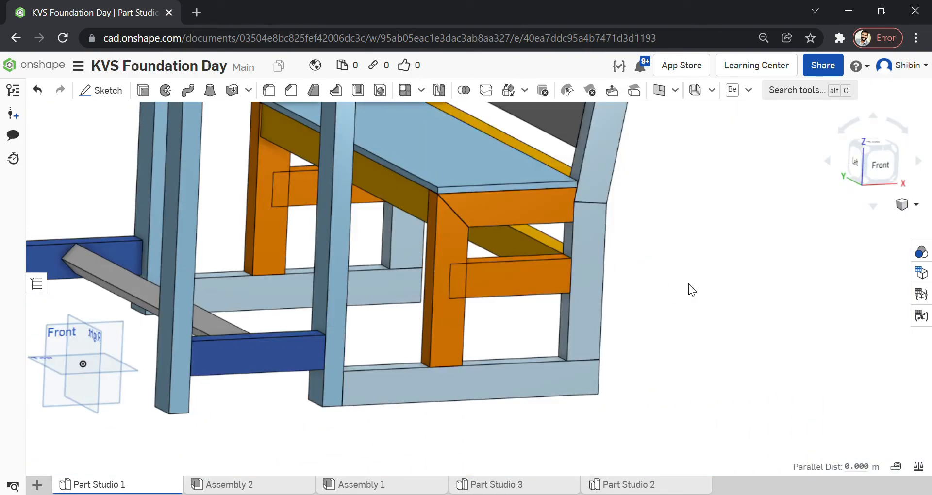
{"action": "left_click", "coordinate": [861, 147]}
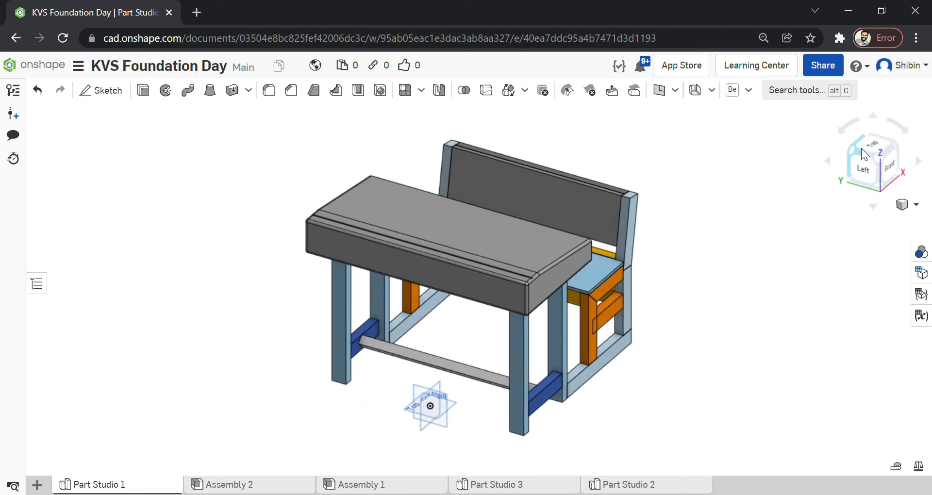